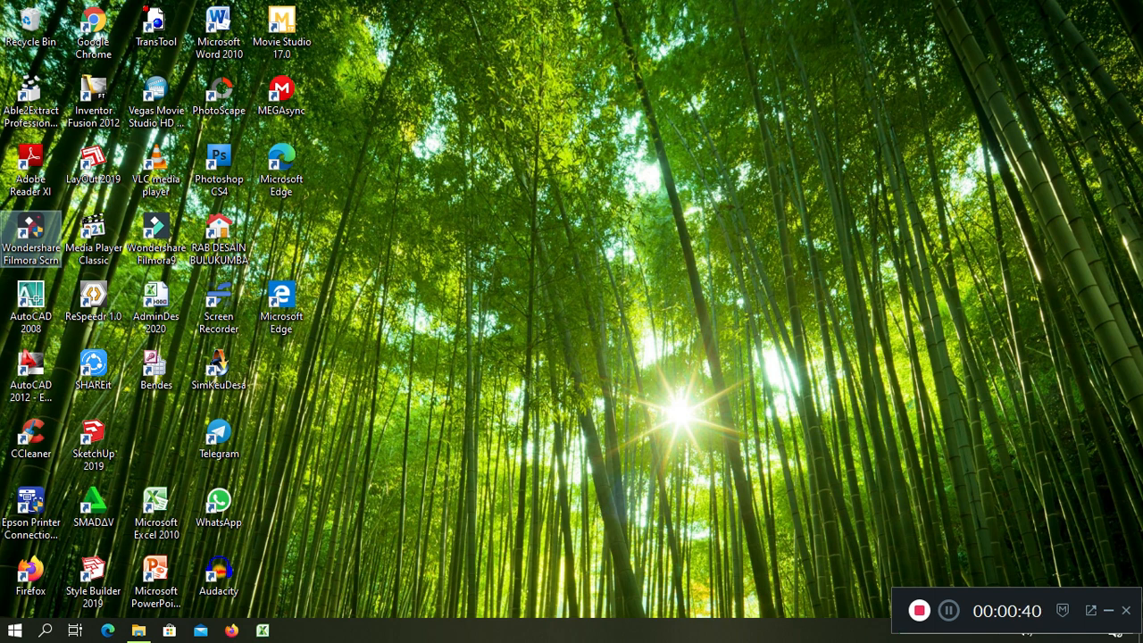
Refresh the desktop twice from its right-click menu
right_click(491, 216)
click(523, 288)
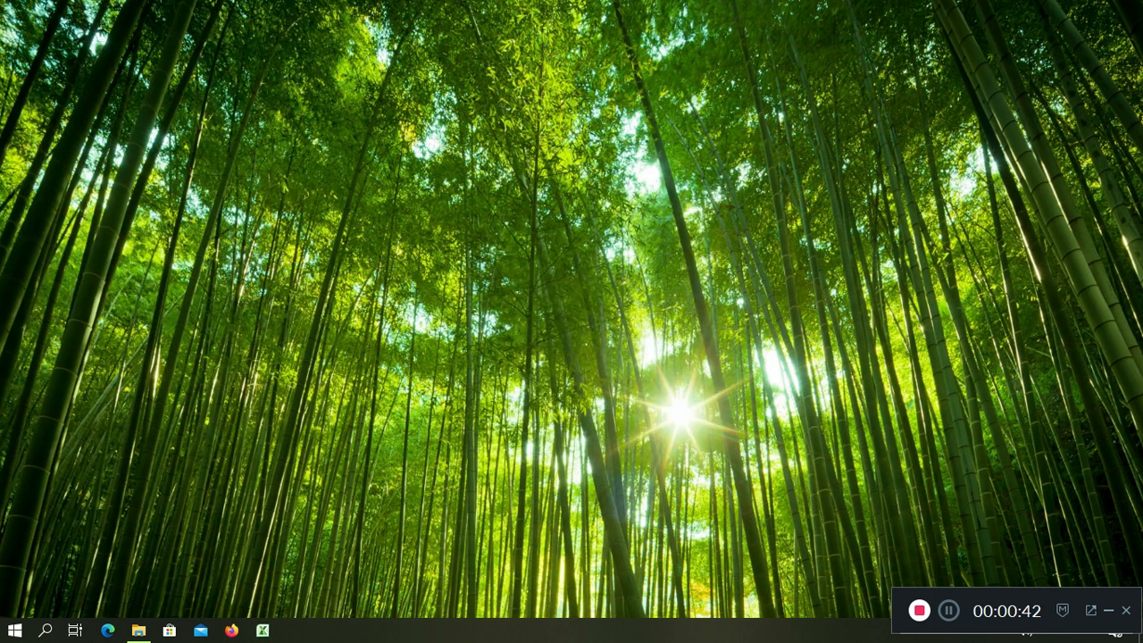
right_click(556, 202)
click(589, 276)
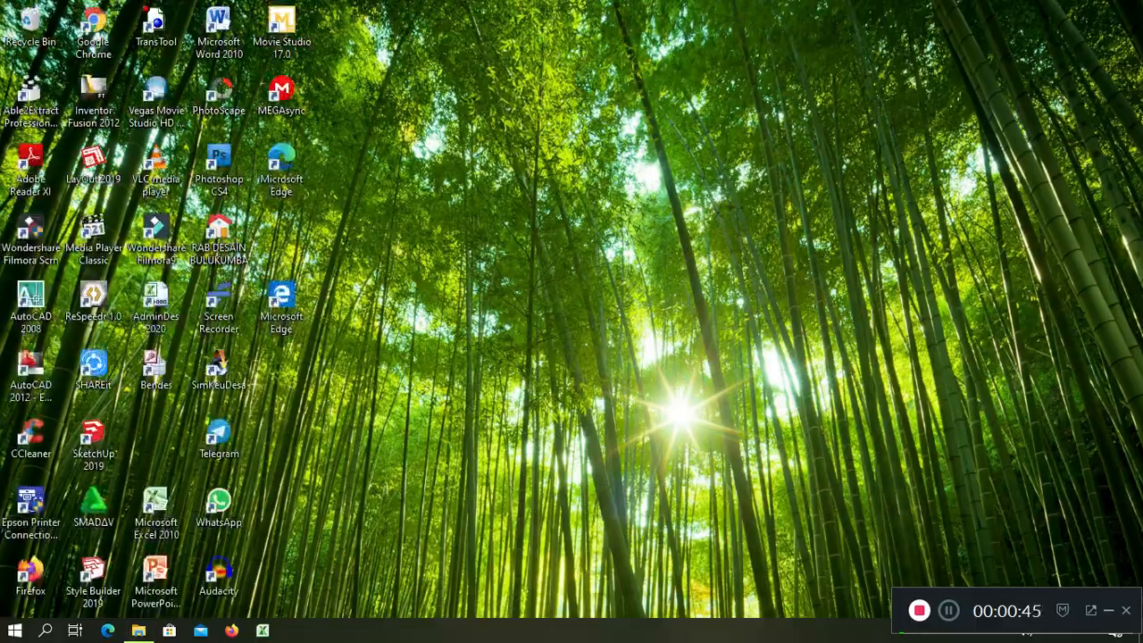
Open Mutasi Penduduk.xlsm from the upload folder and dismiss its welcome message
click(138, 631)
click(357, 216)
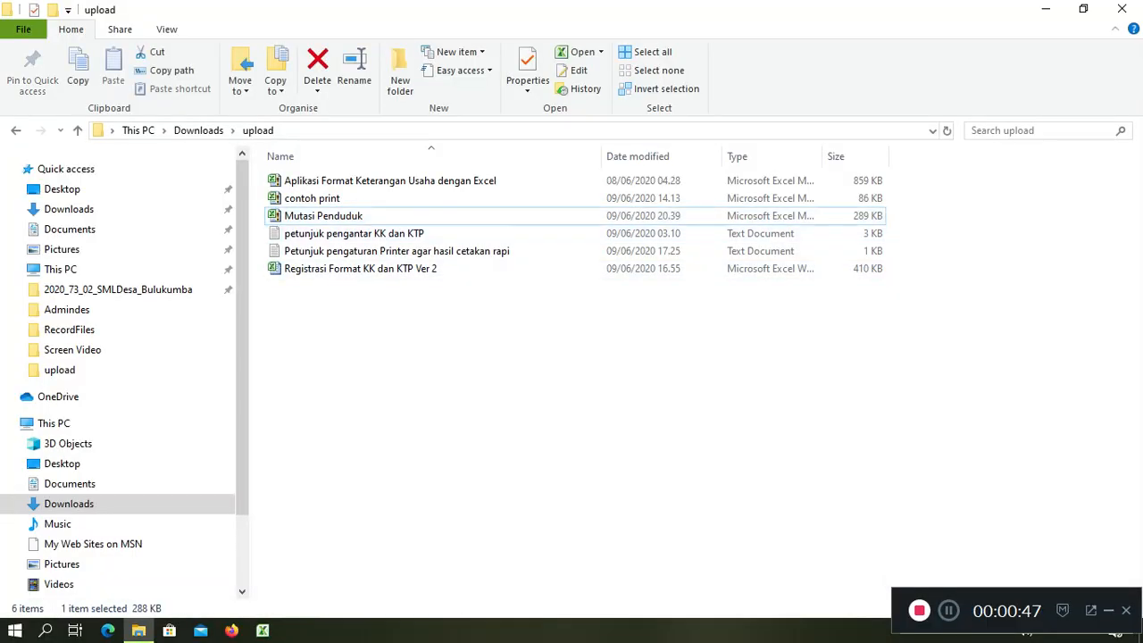
key(Return)
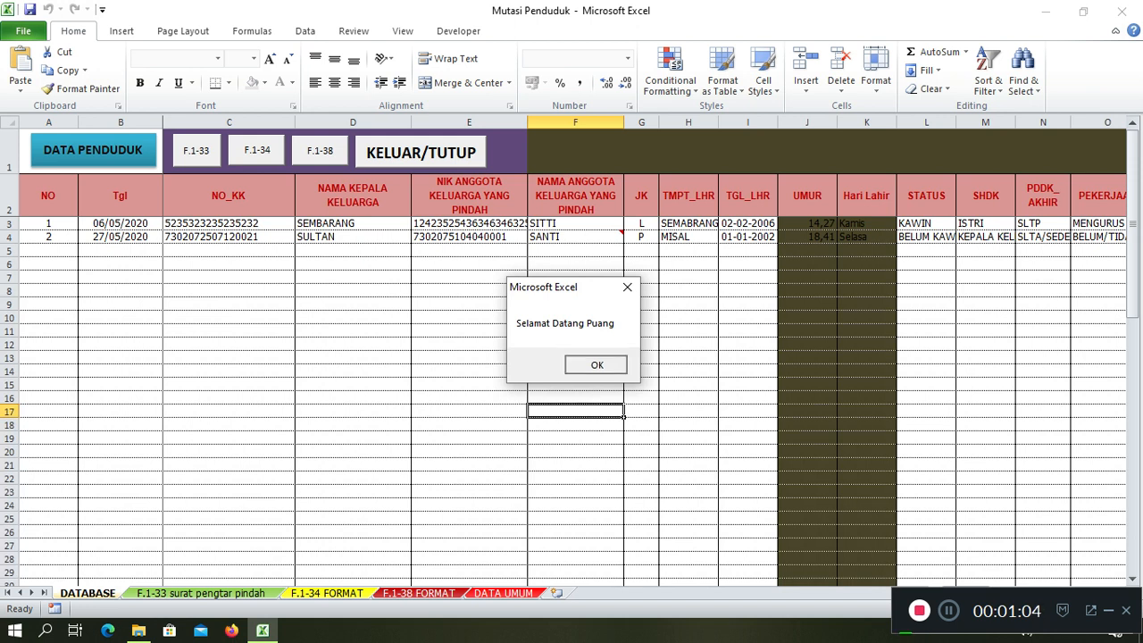
click(597, 364)
Inspect cells E11, F23 and F17 on the DATABASE sheet
click(469, 330)
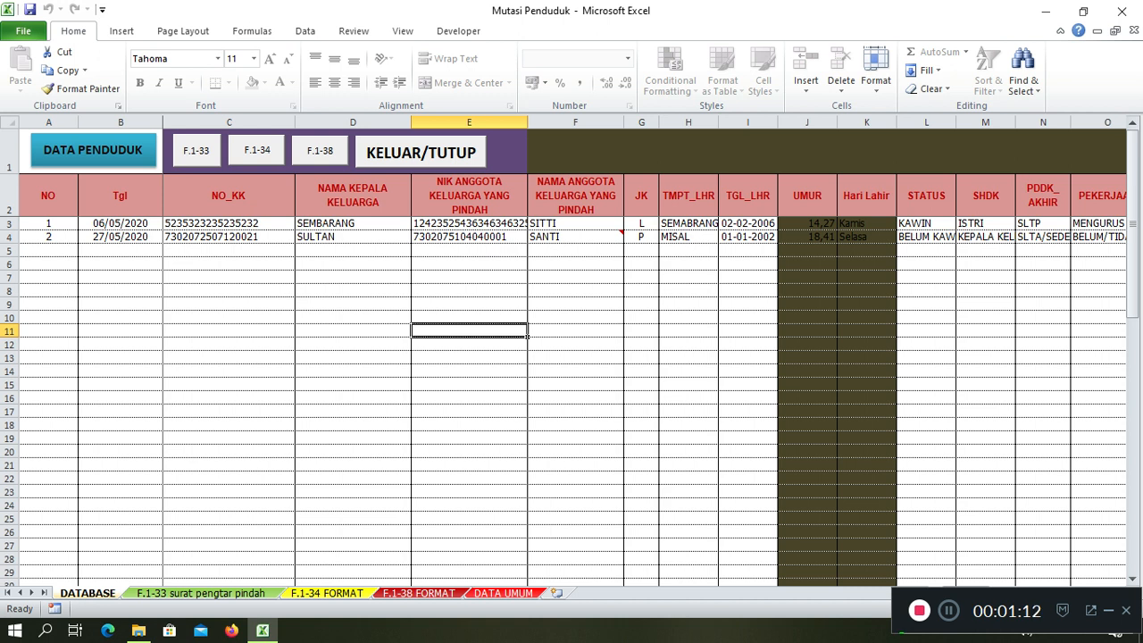
click(575, 492)
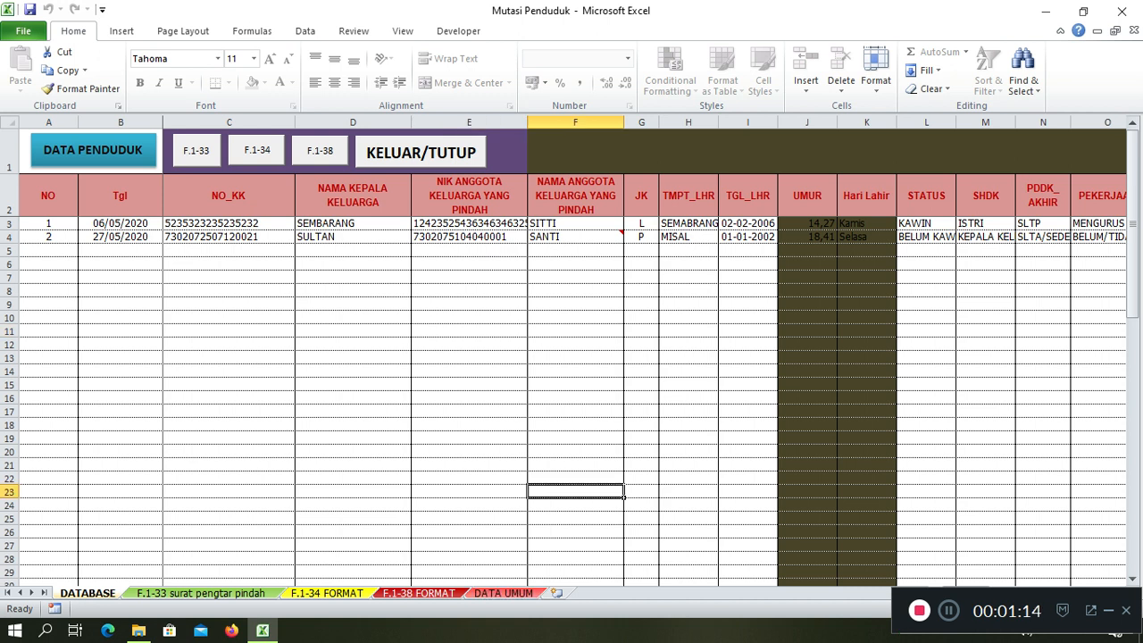
click(576, 411)
On DATA UMUM, review the province, district and village BATULOHE names in B58–B60
click(504, 593)
click(398, 240)
click(398, 190)
click(397, 224)
click(398, 190)
click(527, 190)
click(397, 208)
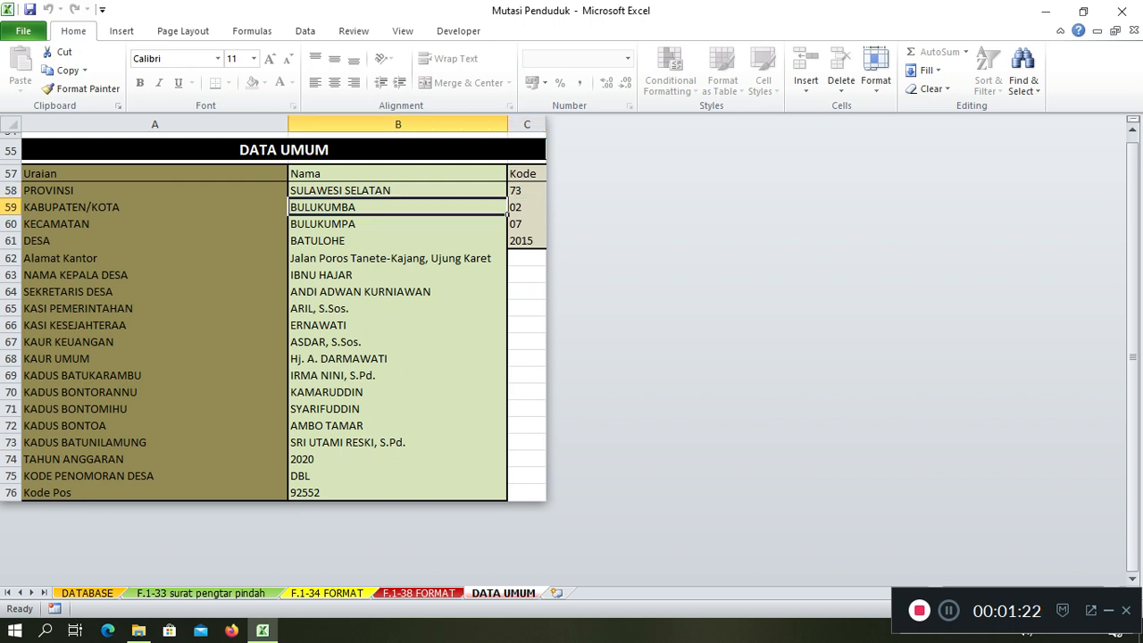
click(527, 208)
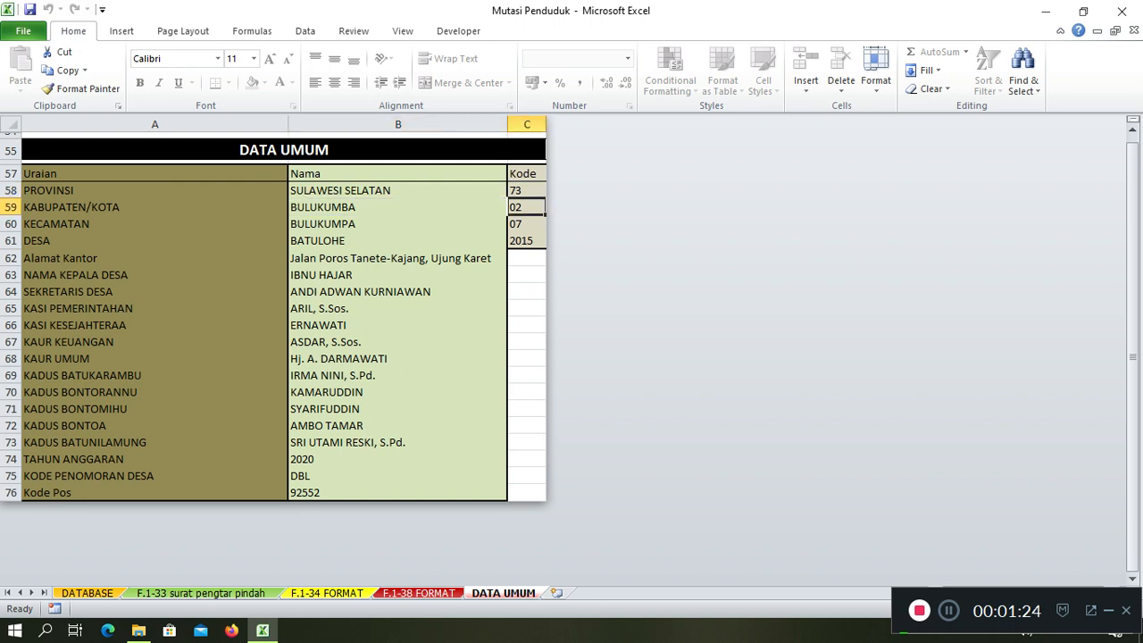
click(397, 223)
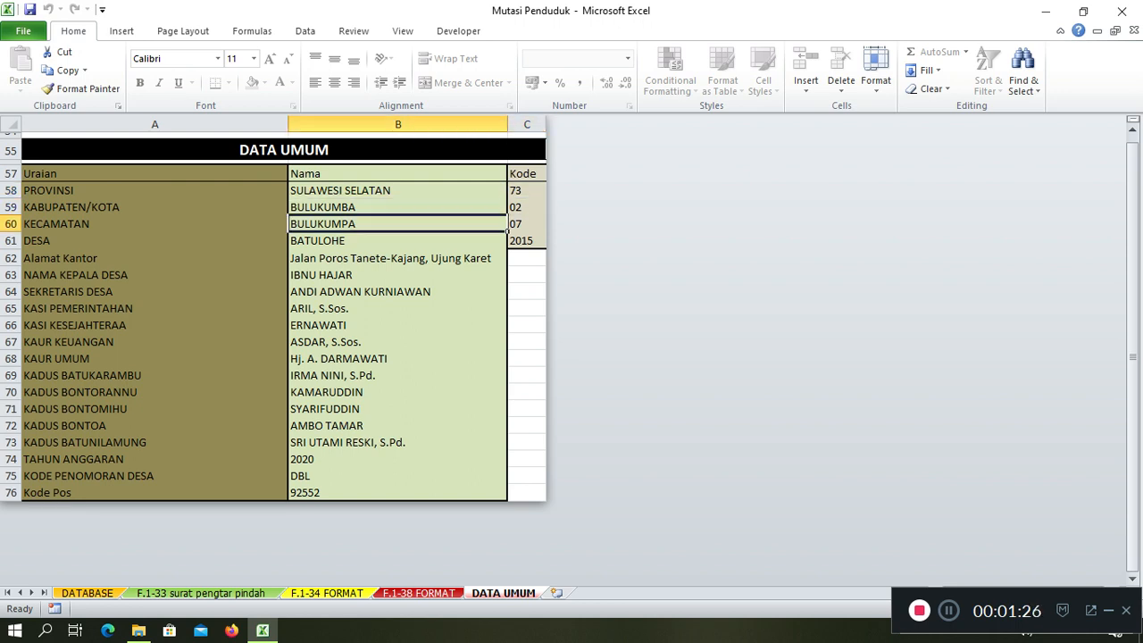
click(527, 224)
click(398, 241)
click(527, 241)
click(398, 258)
click(397, 275)
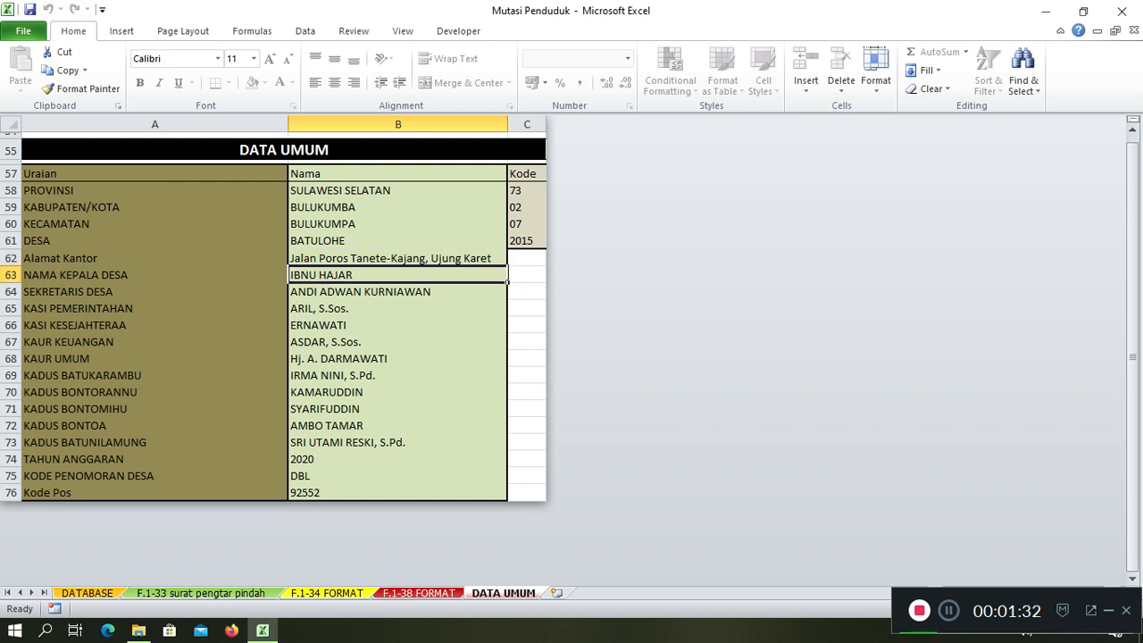
click(397, 292)
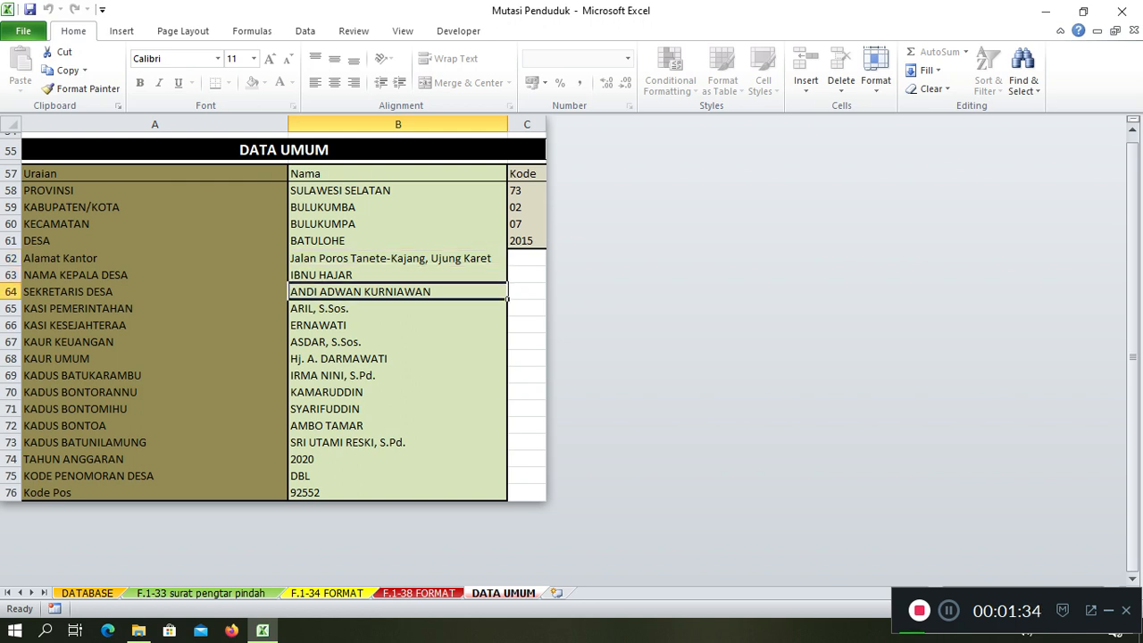
key(Down)
key(Down)
key(Down)
key(Down)
key(Down)
key(Down)
key(Down)
key(Down)
key(Down)
key(Down)
key(Down)
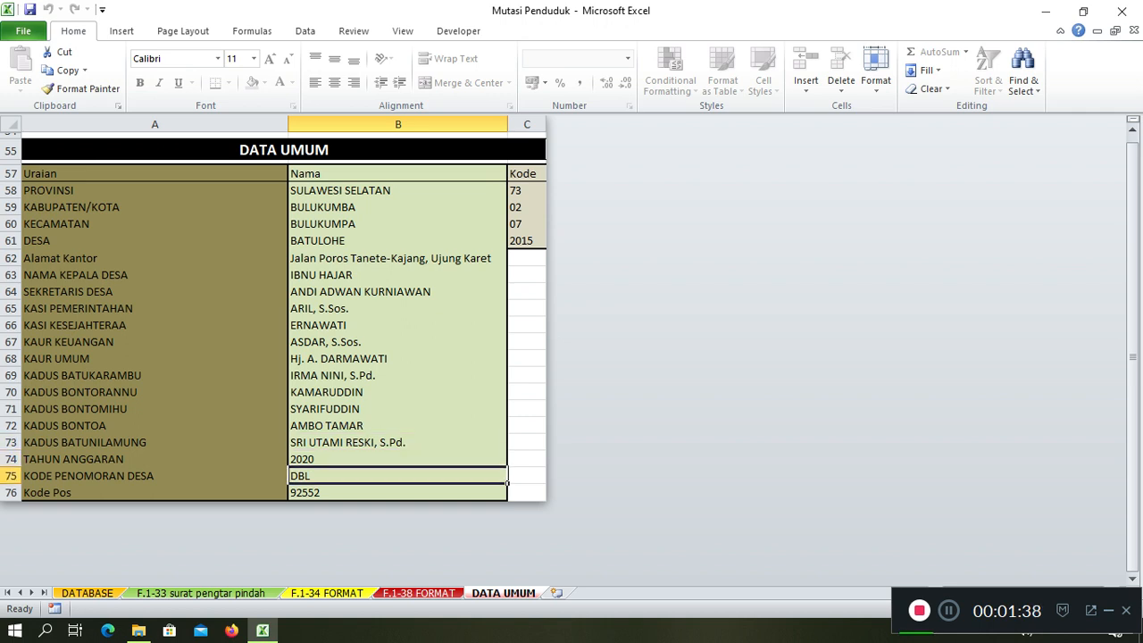
key(Down)
key(Up)
key(Up)
key(Down)
Try 2015 in B75, then restore DBL as the village numbering code
text(20)
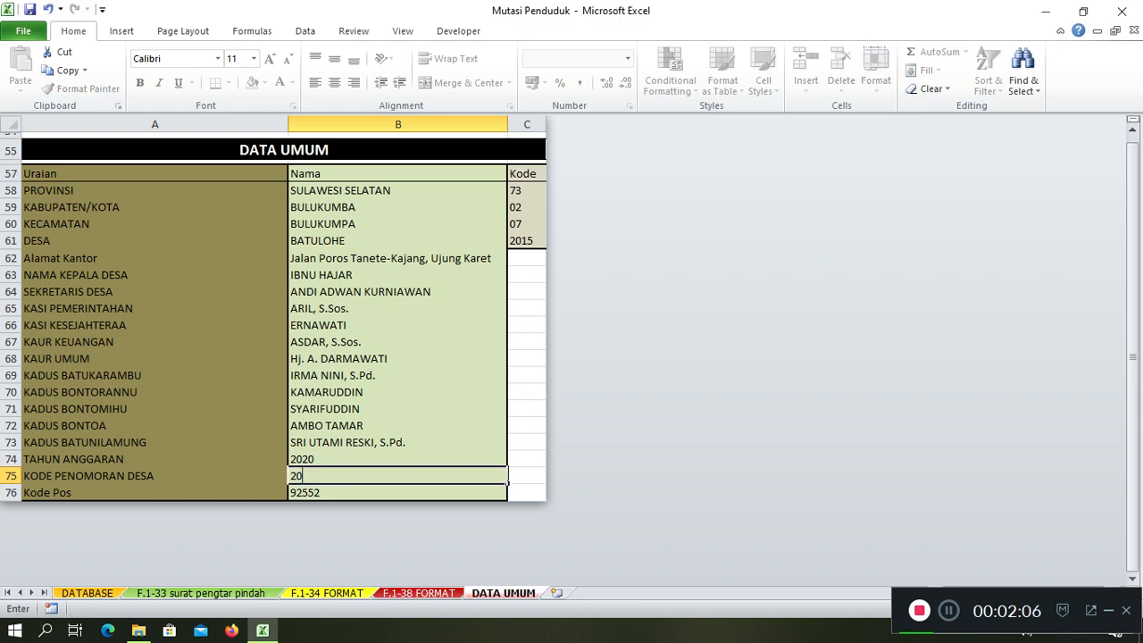
text(15)
key(Return)
key(Up)
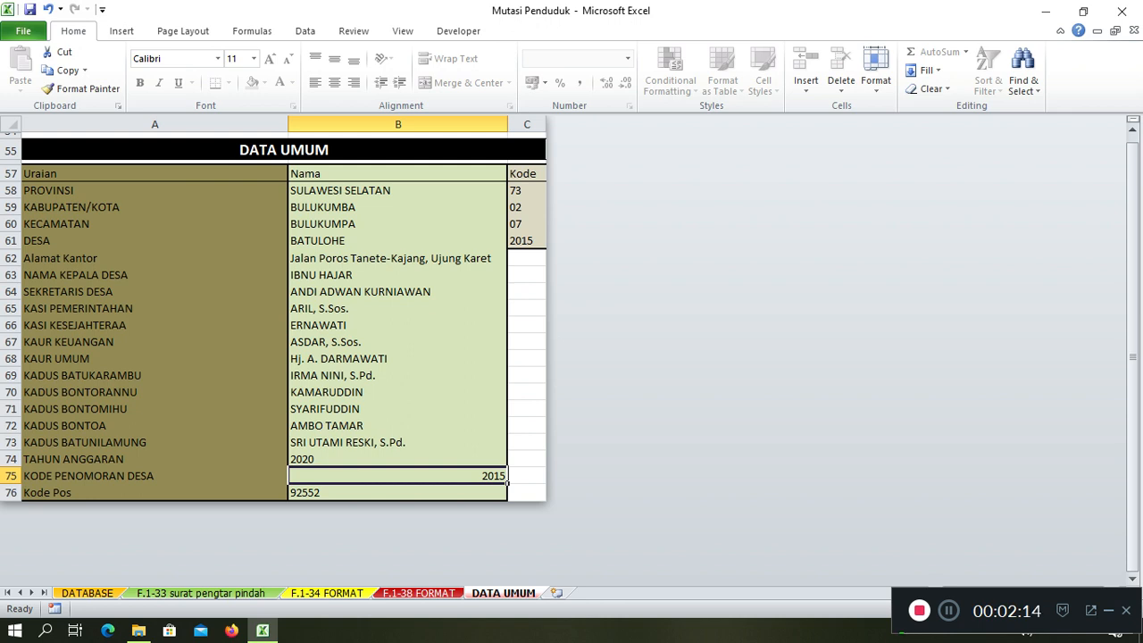
text(DB)
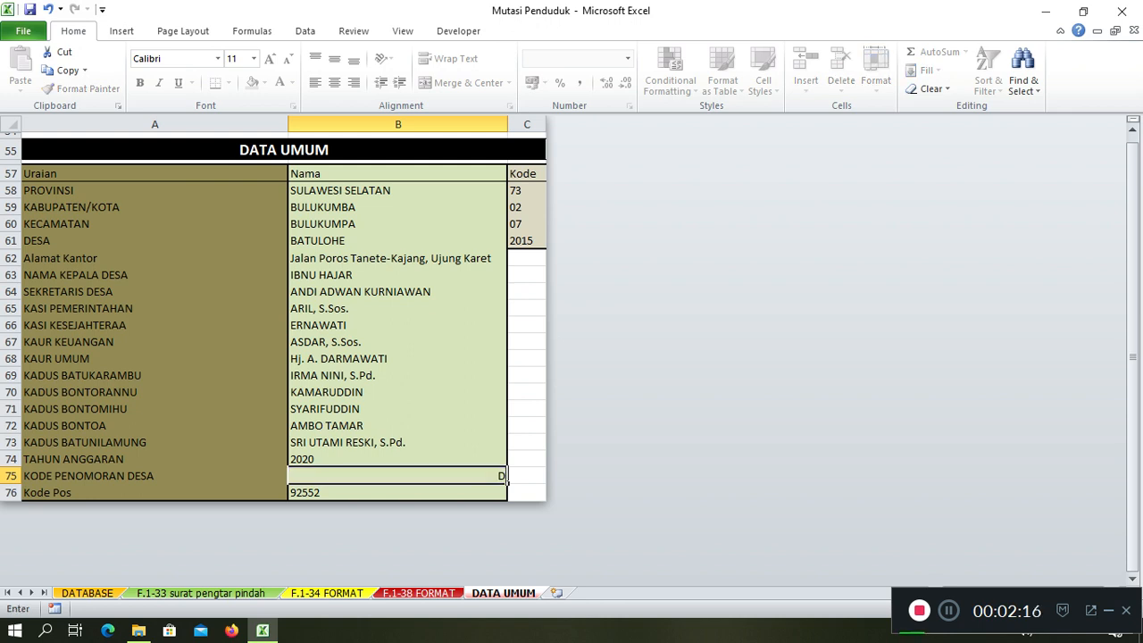
text(L)
key(Return)
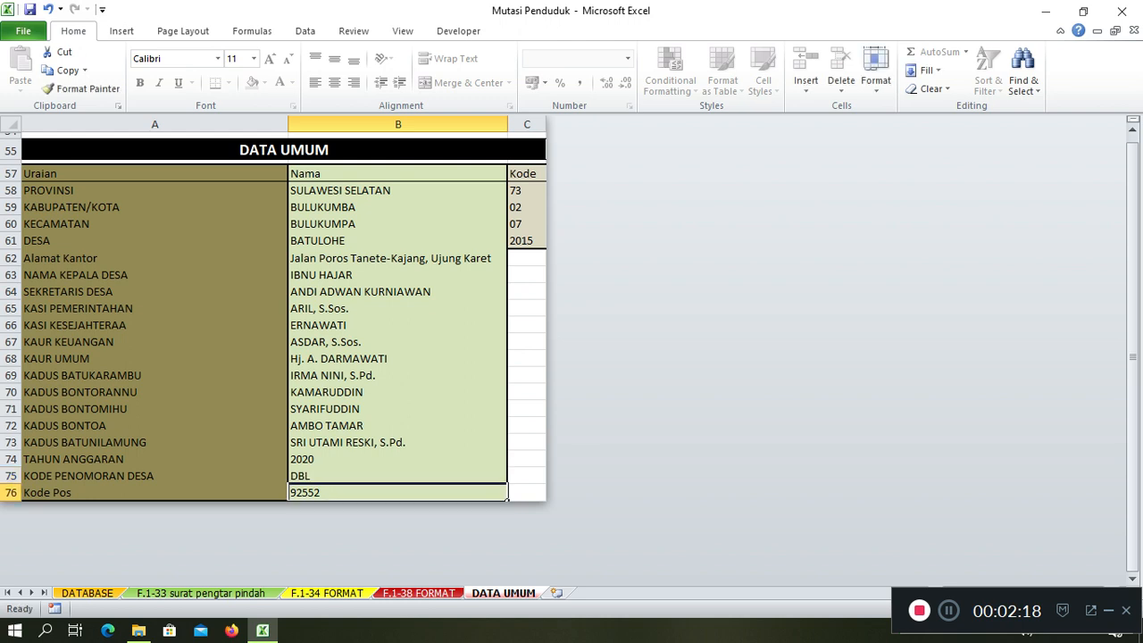
Review DATA UMUM names and codes, KADUS BONTOA and budget year 2020, then return to DATABASE
key(Up)
key(Up)
key(Up)
key(Up)
key(Up)
key(Up)
key(Up)
key(Up)
key(Up)
key(Up)
key(Up)
key(Up)
key(Up)
key(Up)
key(Up)
key(Up)
key(Up)
key(Up)
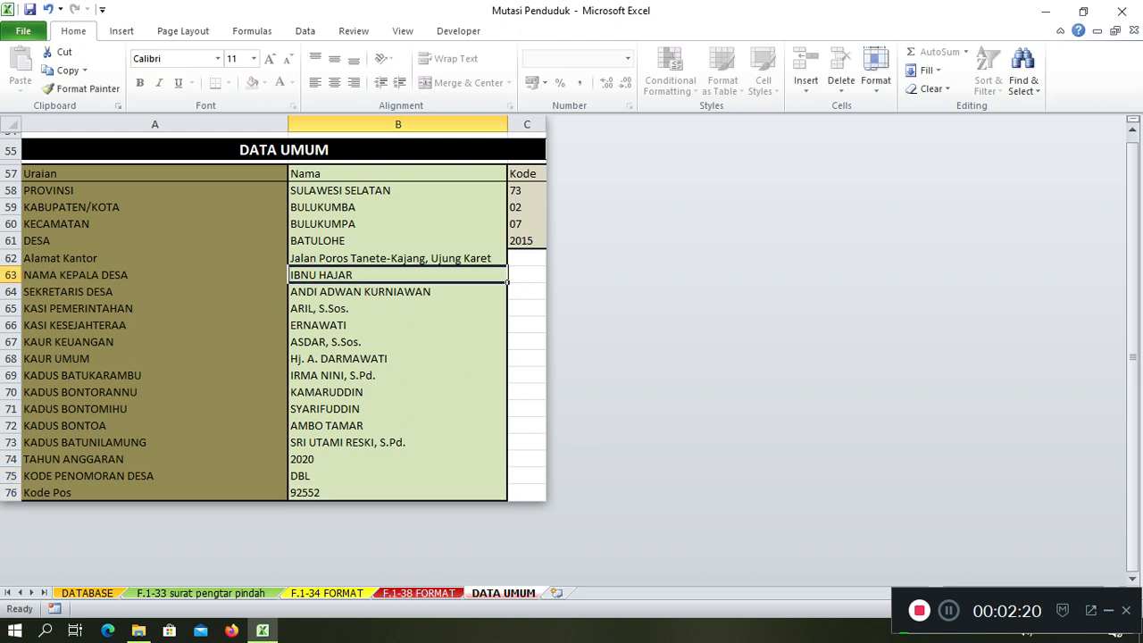
key(shift+Down)
key(shift+Down)
key(shift+Down)
key(shift+Down)
key(shift+Down)
key(shift+Down)
key(shift+Down)
key(shift+Down)
key(shift+Down)
key(shift+Down)
key(shift+Down)
key(shift+Down)
key(shift+Down)
key(shift+Down)
key(shift+Down)
key(shift+Down)
key(shift+Down)
key(shift+Down)
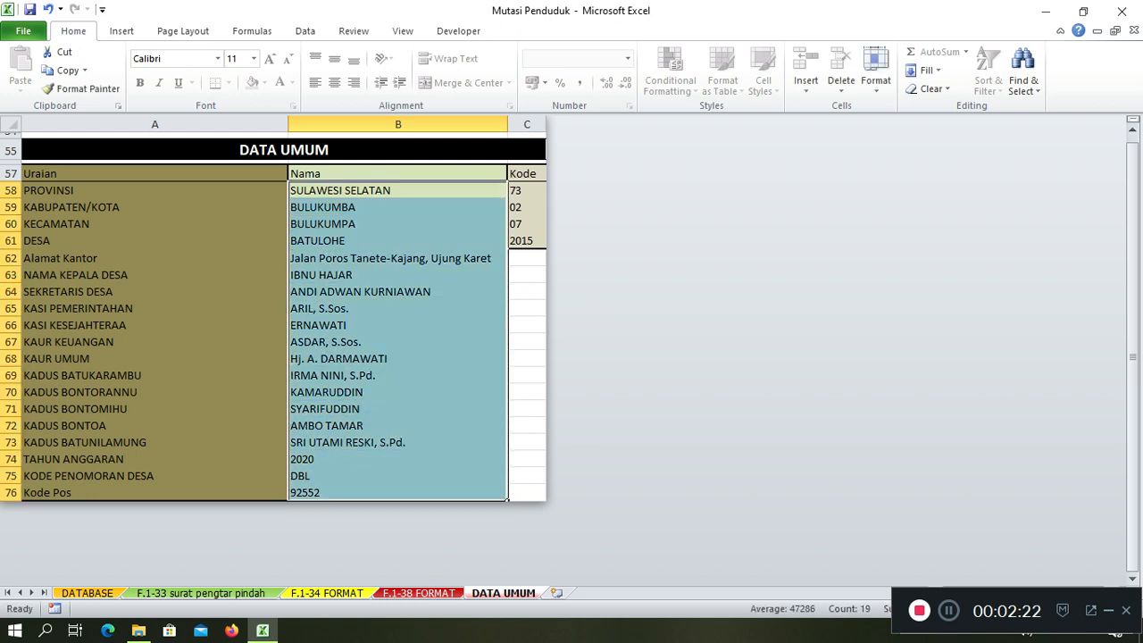
key(Right)
key(shift+Down)
key(shift+Down)
key(shift+Down)
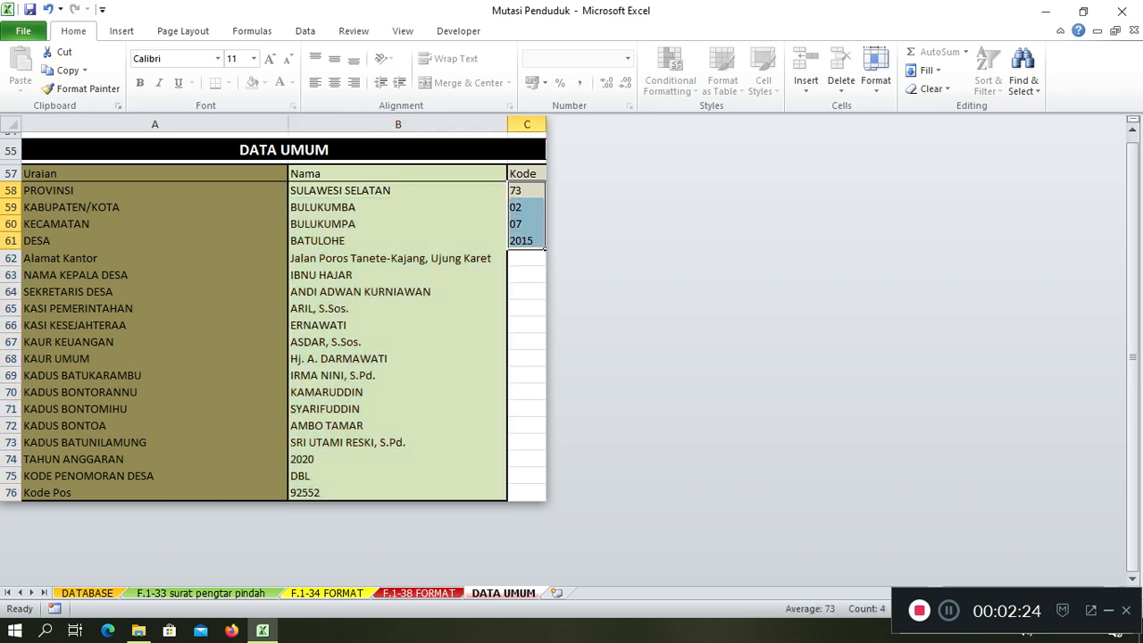
key(Left)
key(Down)
key(Up)
key(shift+Down)
key(shift+Down)
key(shift+Down)
key(shift+Down)
key(shift+Down)
key(shift+Down)
key(shift+Down)
key(shift+Down)
key(shift+Down)
key(shift+Down)
key(shift+Down)
key(shift+Down)
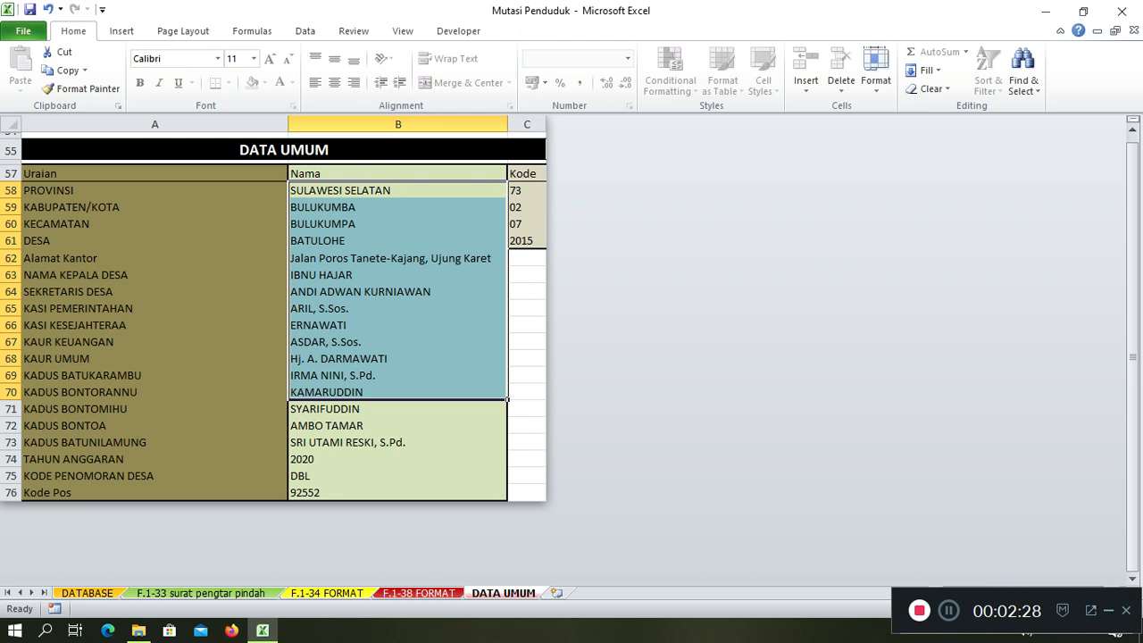
click(399, 426)
click(398, 459)
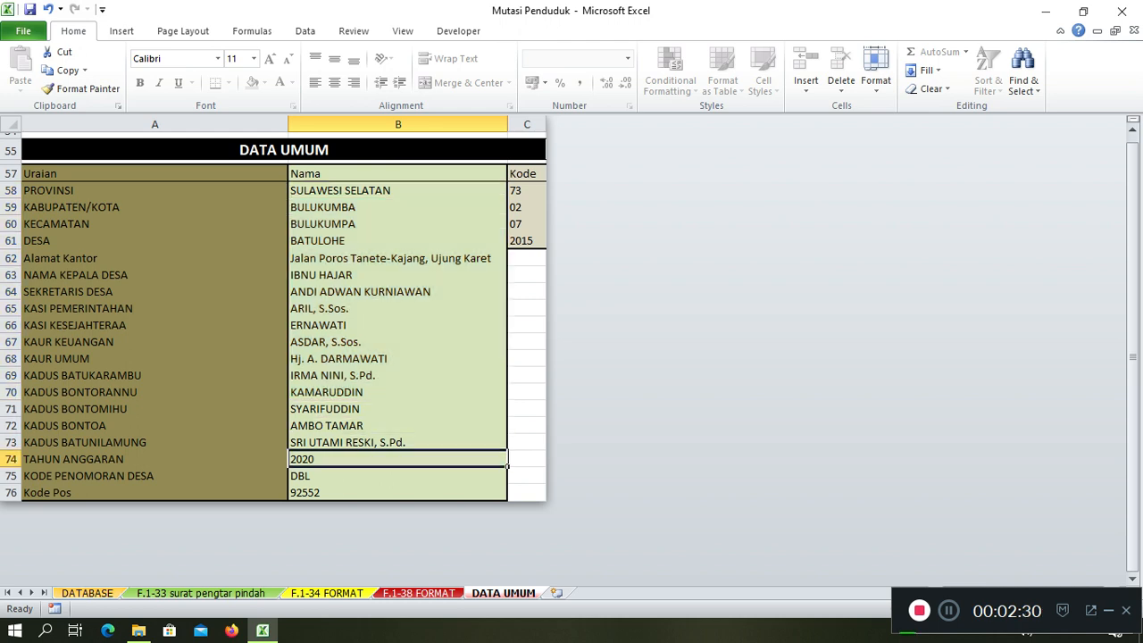
click(87, 593)
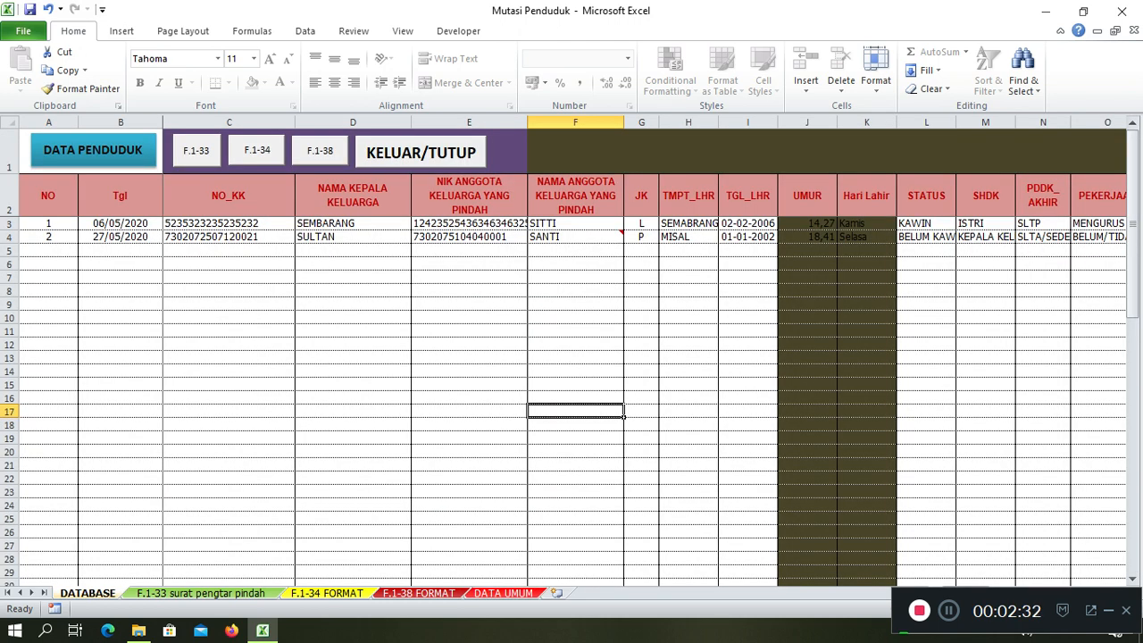
Check the first record's date, NO_KK and name cells along row 3
click(120, 223)
click(229, 251)
click(121, 223)
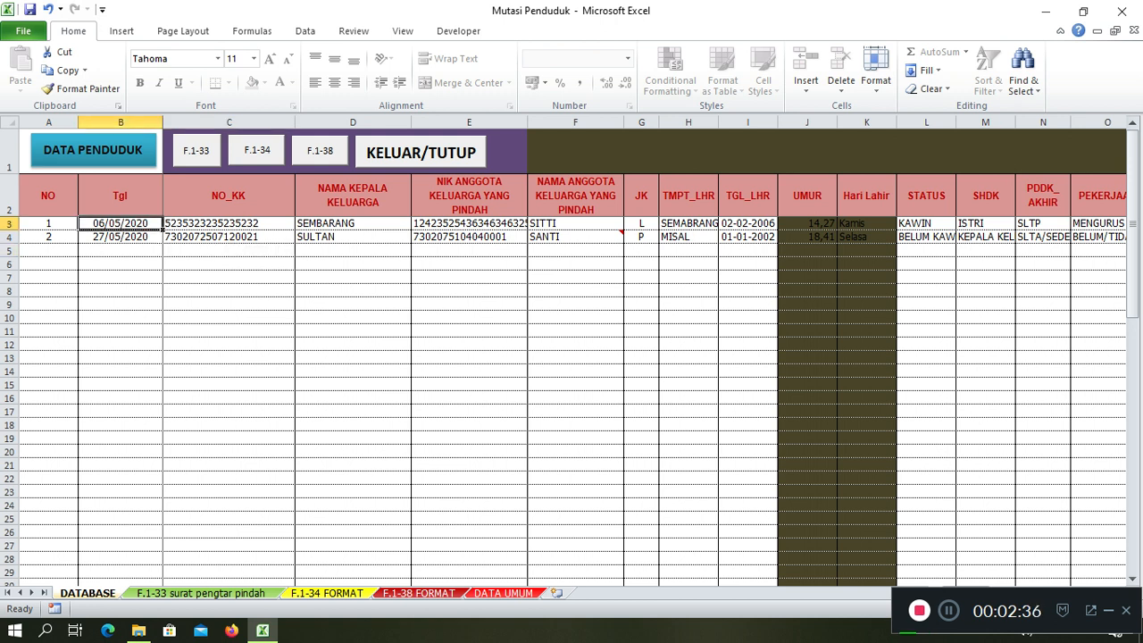
click(228, 330)
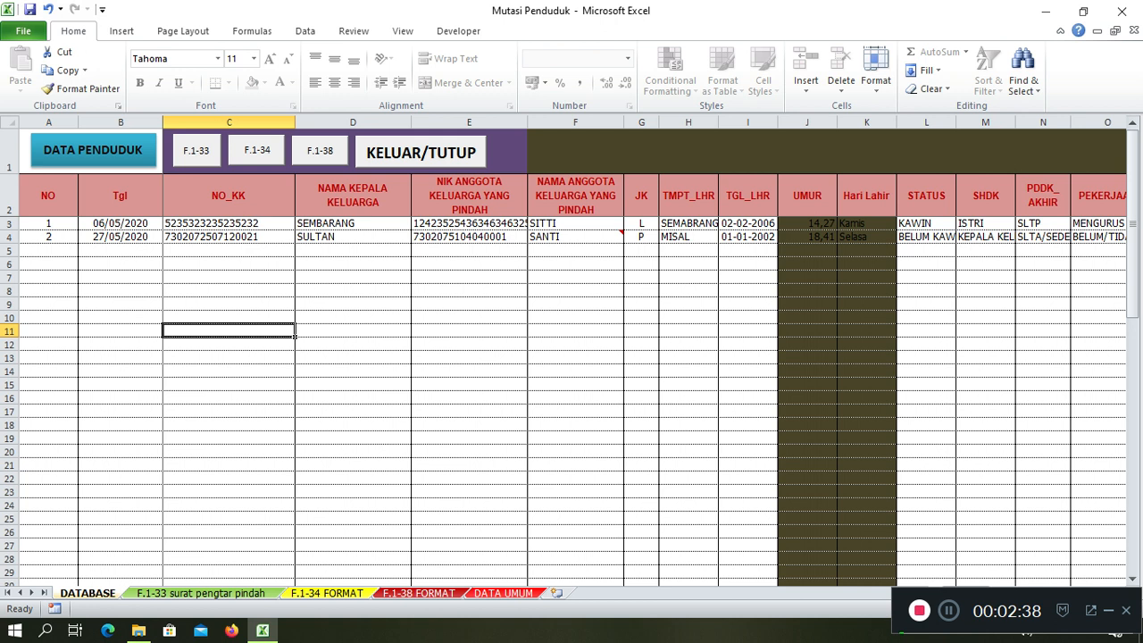
click(120, 223)
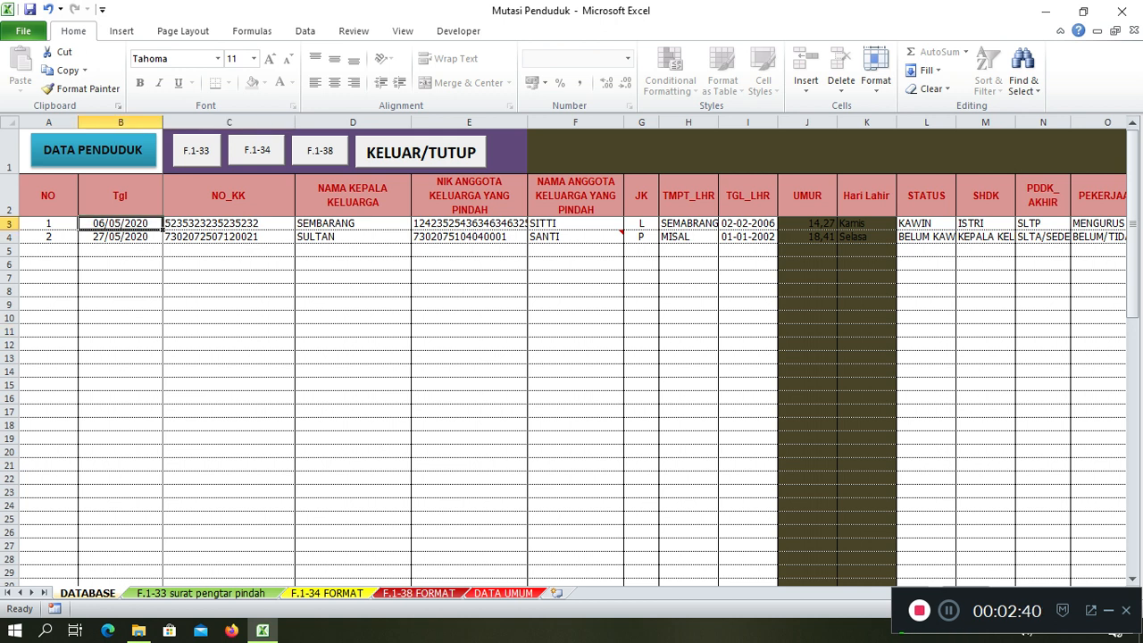
key(Right)
key(Right)
key(Right)
key(Right)
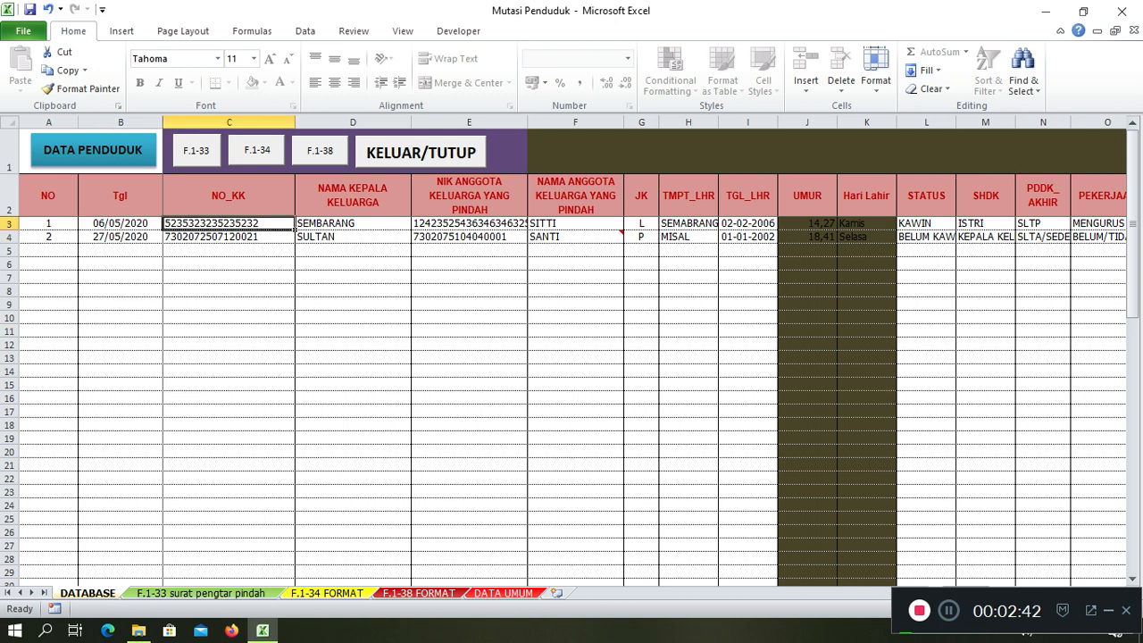
key(Left)
key(Left)
key(Left)
key(Right)
key(Right)
key(Right)
key(Right)
key(Left)
key(Left)
key(Left)
key(Left)
key(Left)
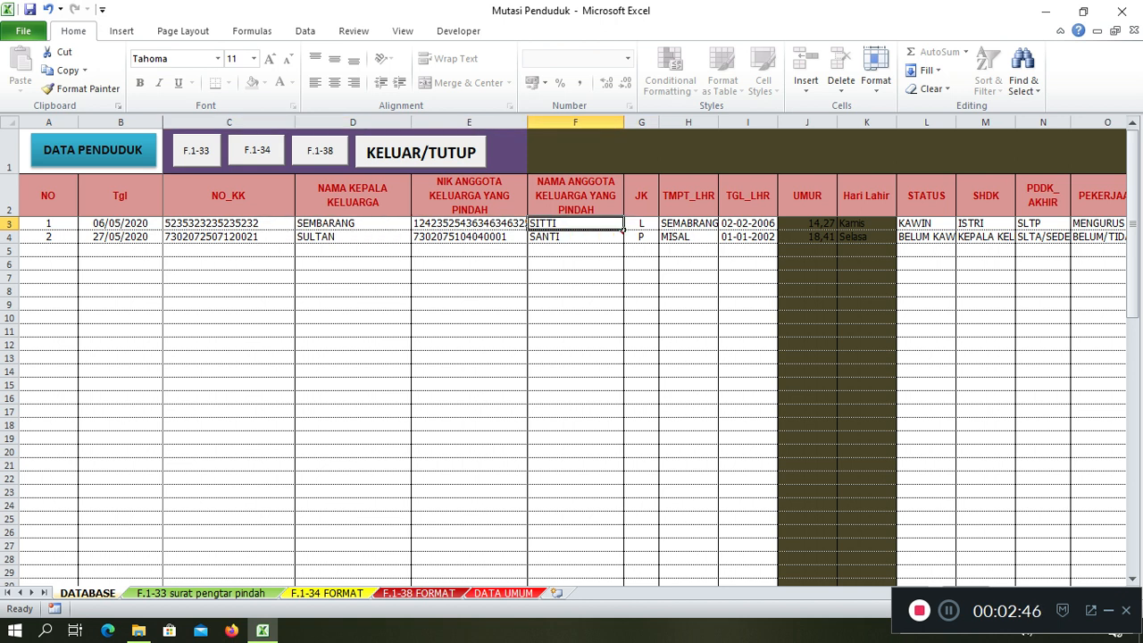
key(Right)
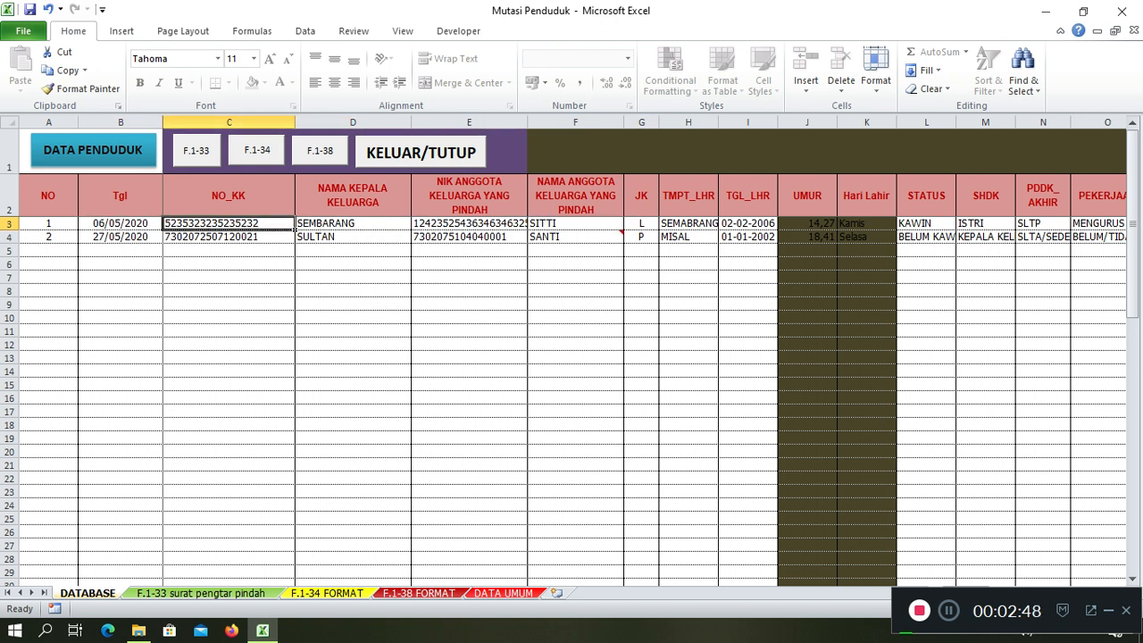
key(Right)
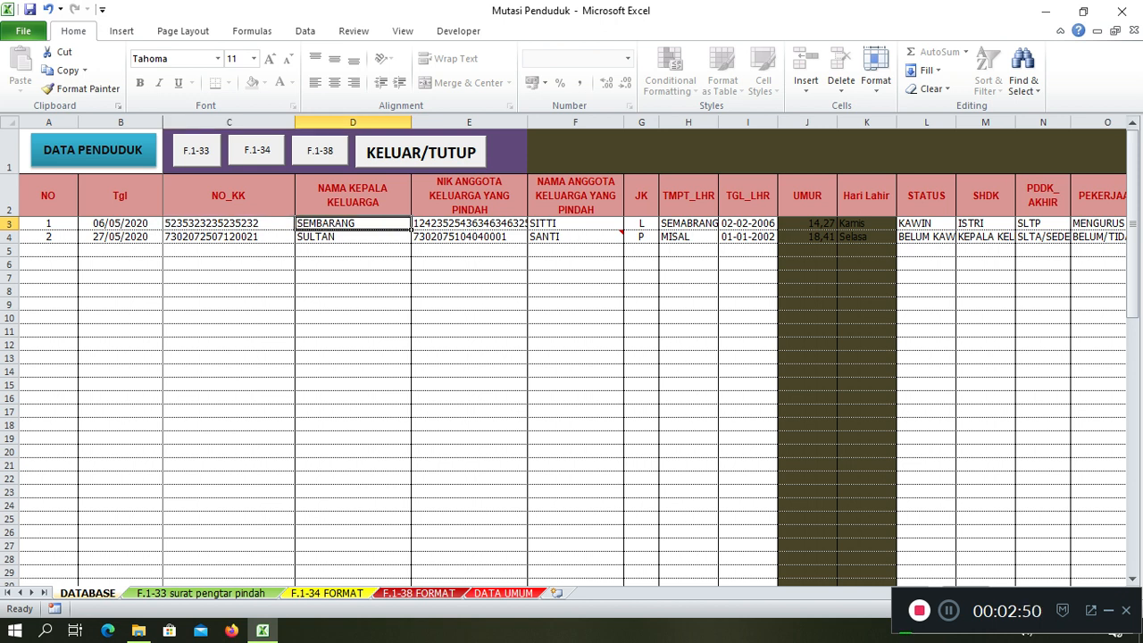
key(Right)
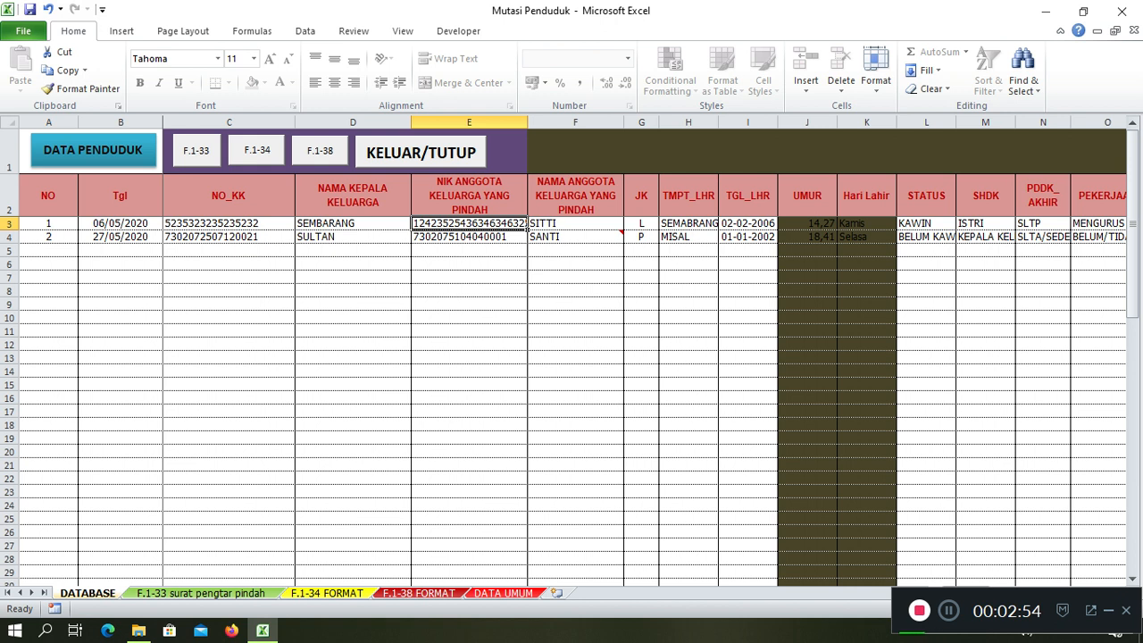
Open the first record's NIK in E3 for editing, caret inside the number
double_click(506, 224)
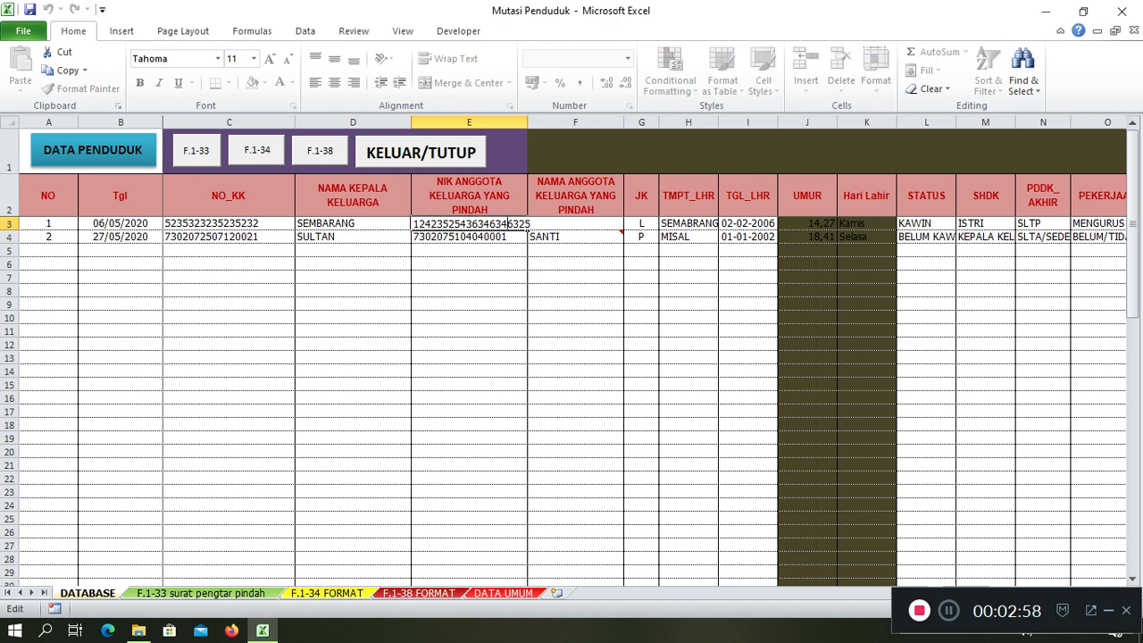
double_click(506, 223)
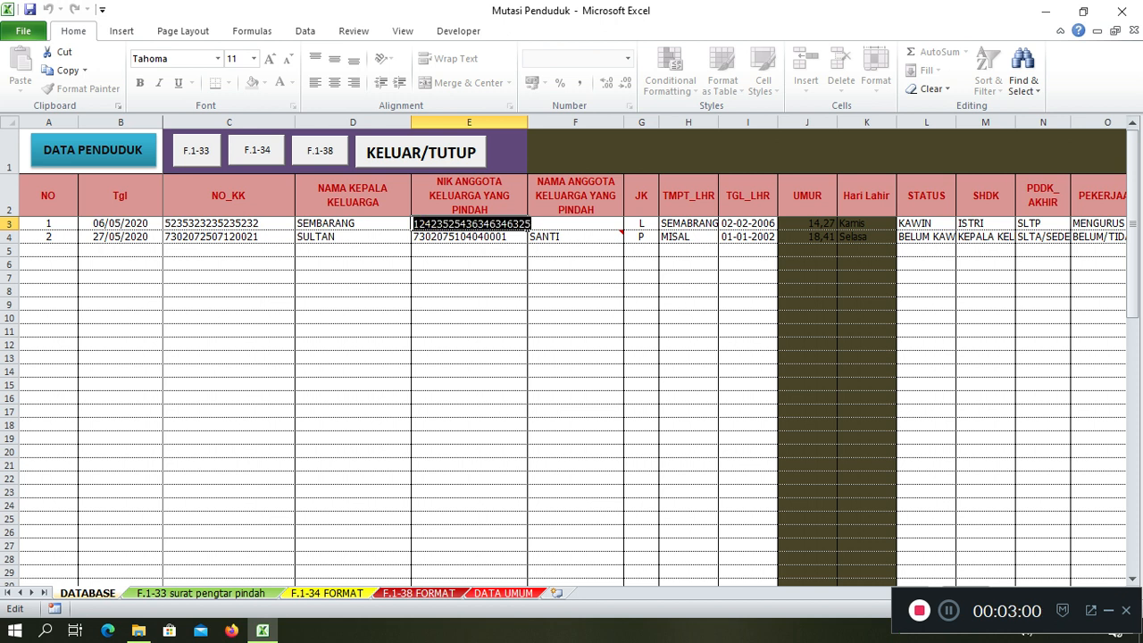
click(490, 224)
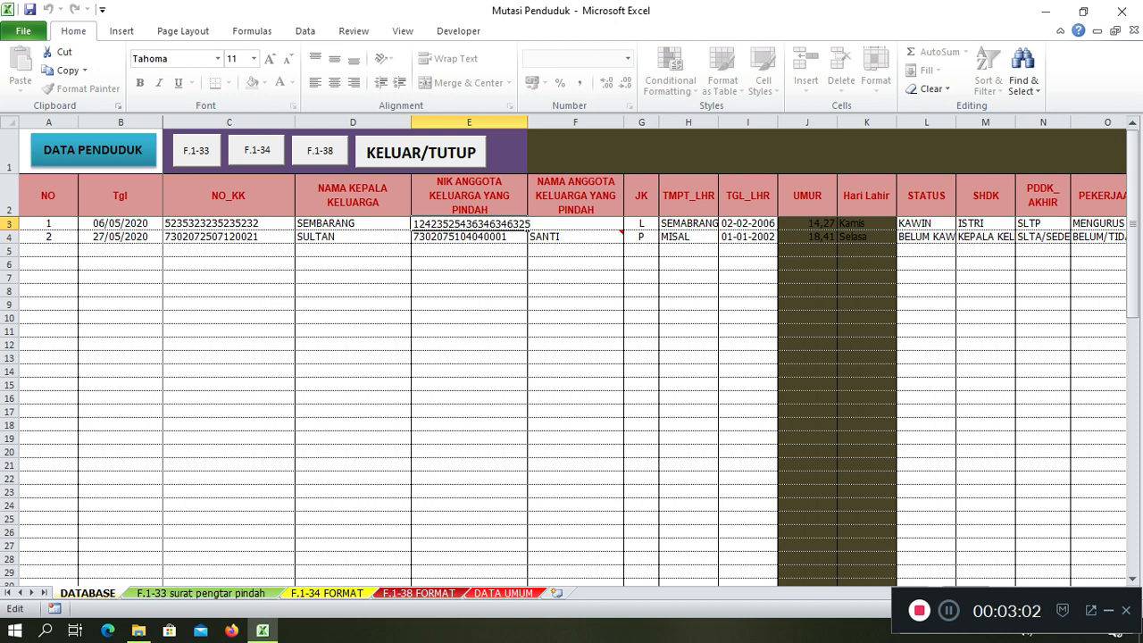
Shorten the first record's NIK and set its JK to P
key(BackSpace)
key(BackSpace)
key(BackSpace)
key(Tab)
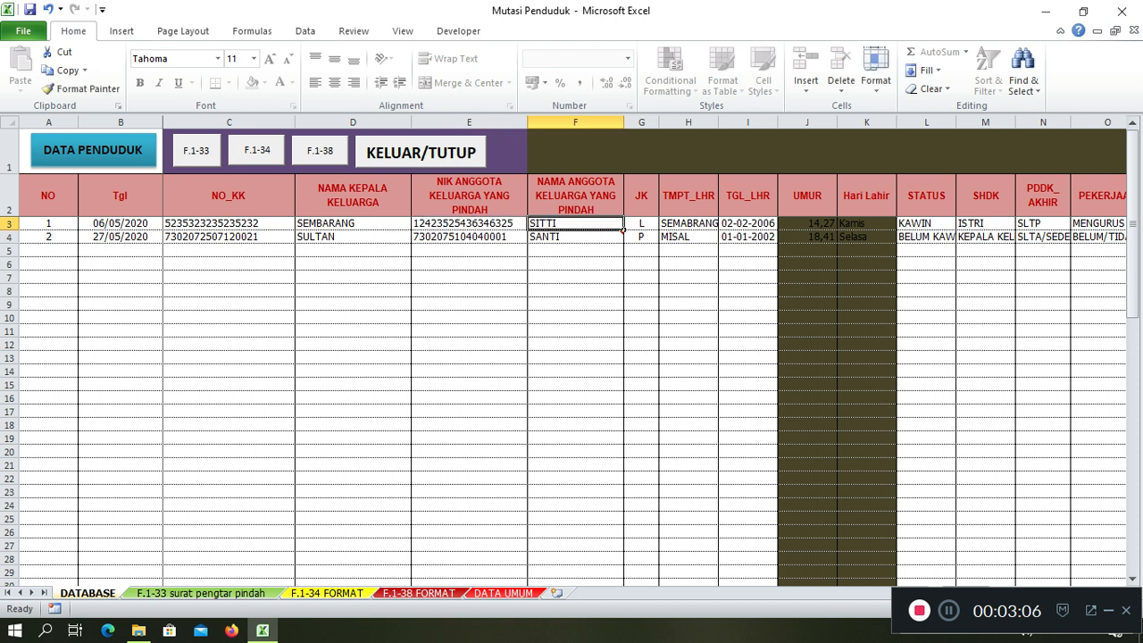
key(Tab)
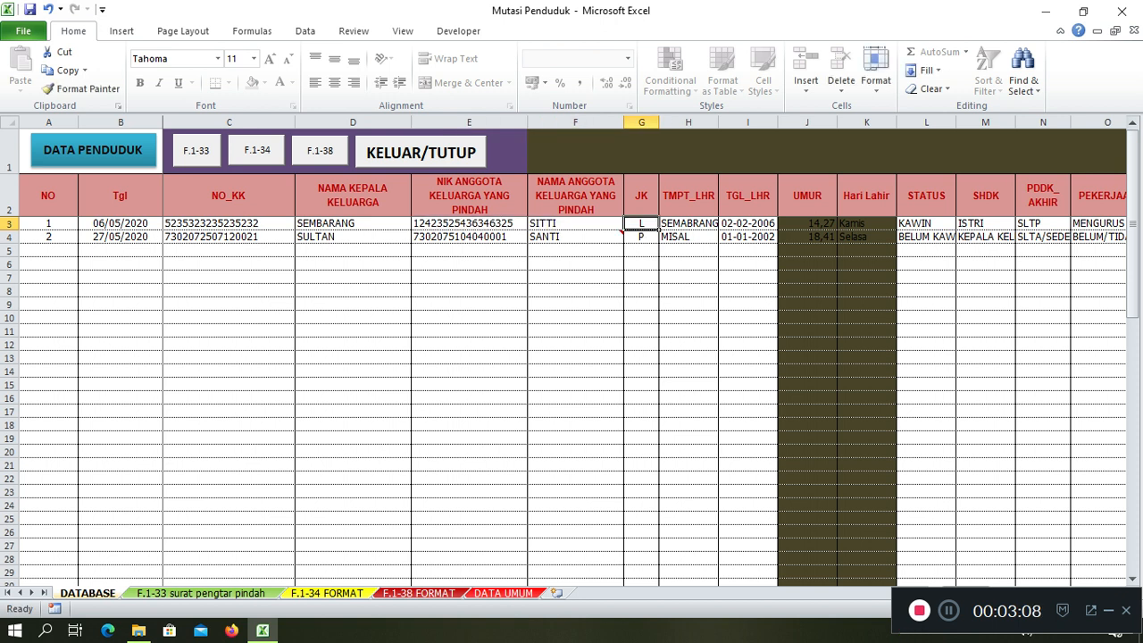
text(P)
key(Tab)
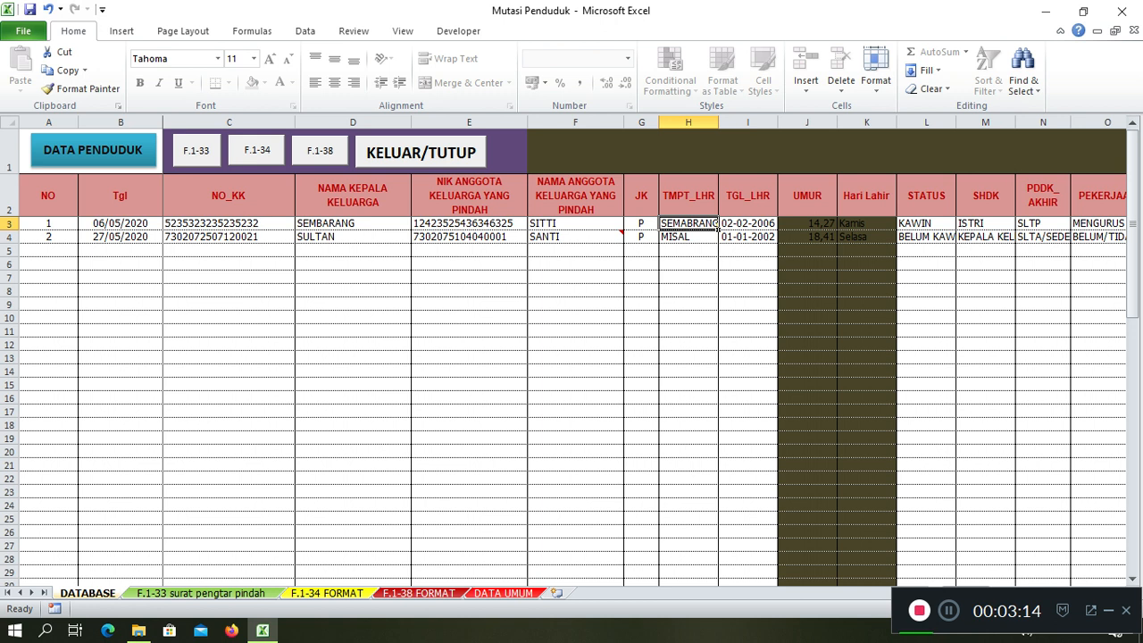
Enter SEMBARANG SAJA as the birthplace and move on to the NAMA_IBU column
text(SEM)
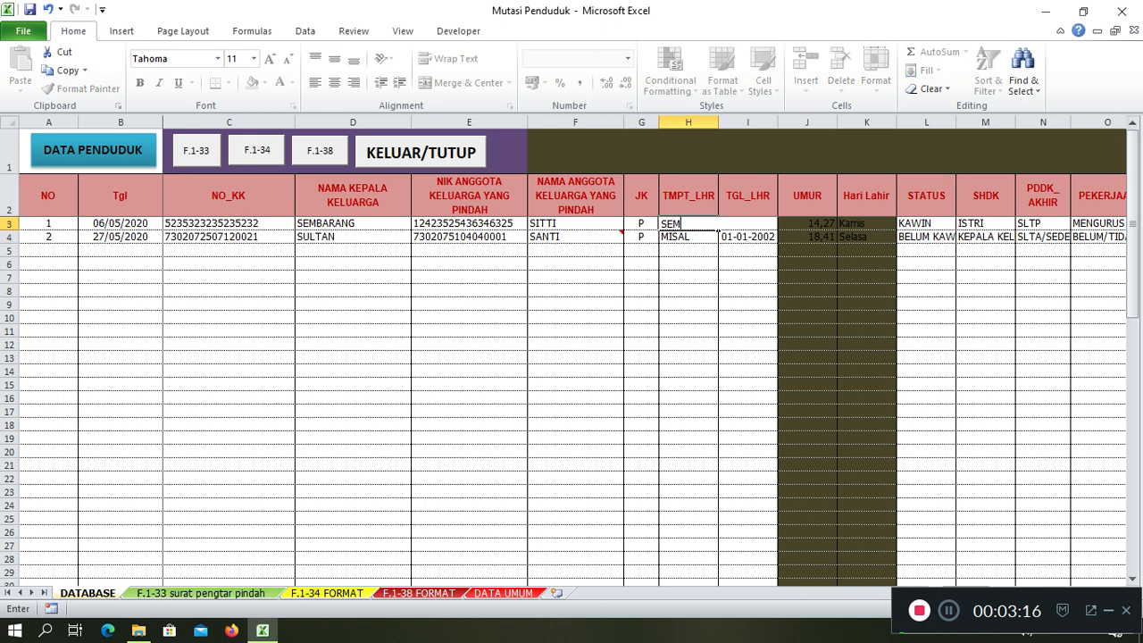
text(BARANG SAJA)
key(Tab)
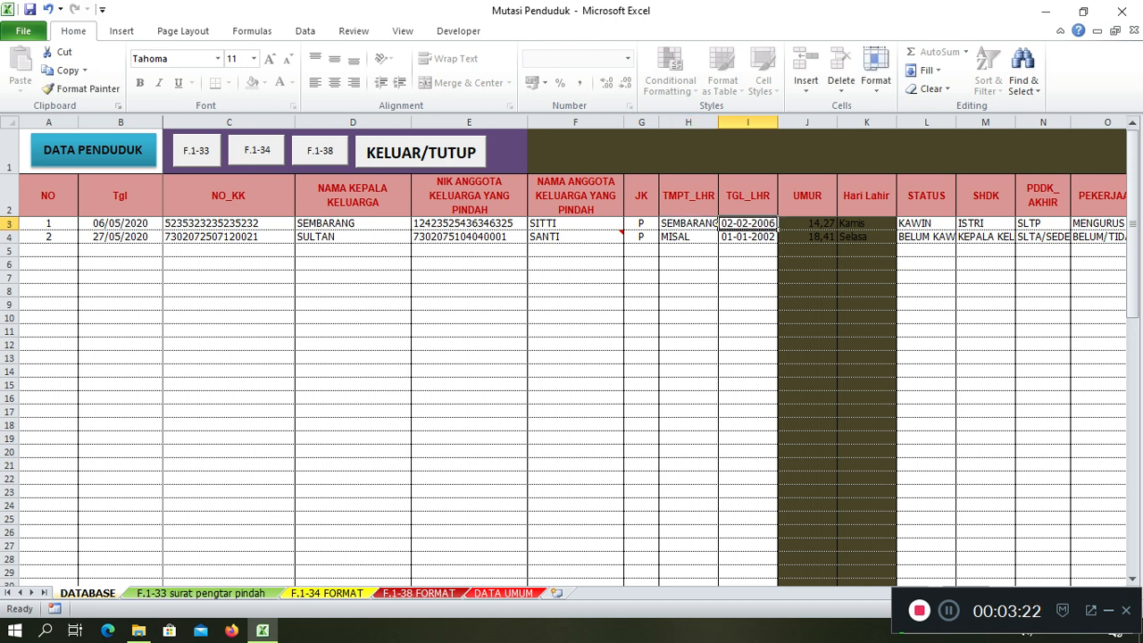
key(Tab)
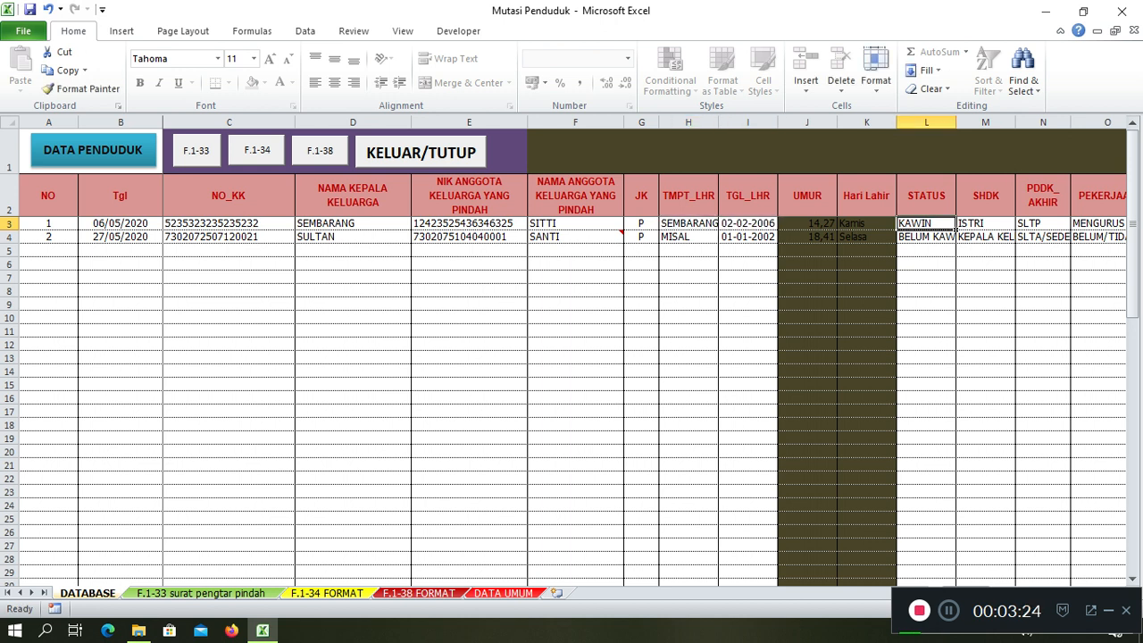
click(985, 224)
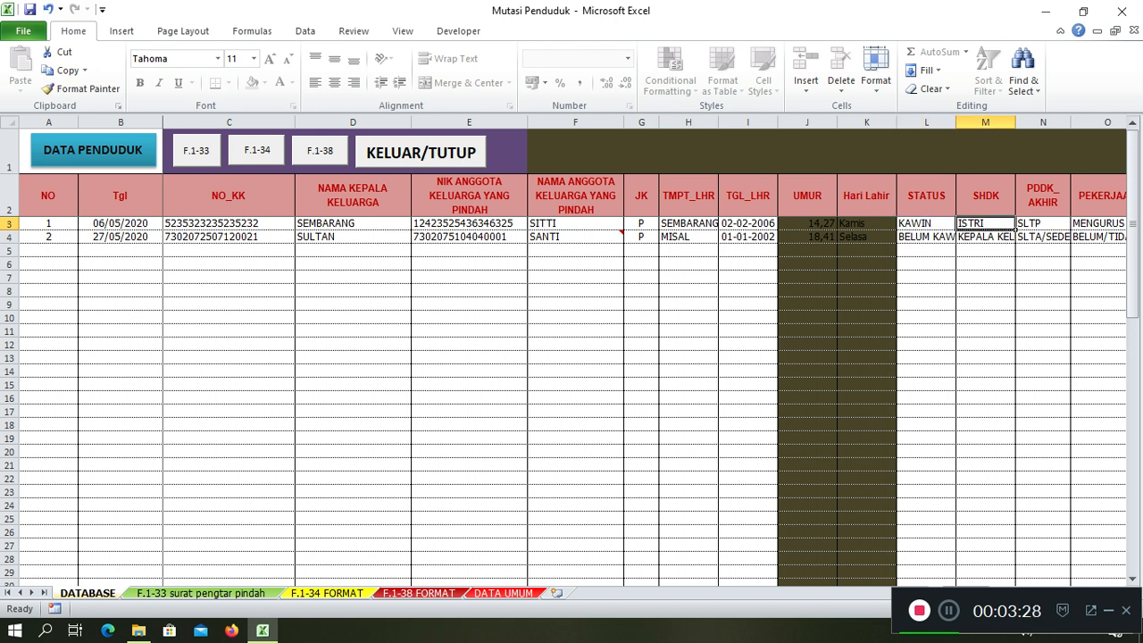
key(Right)
key(Right)
key(Right)
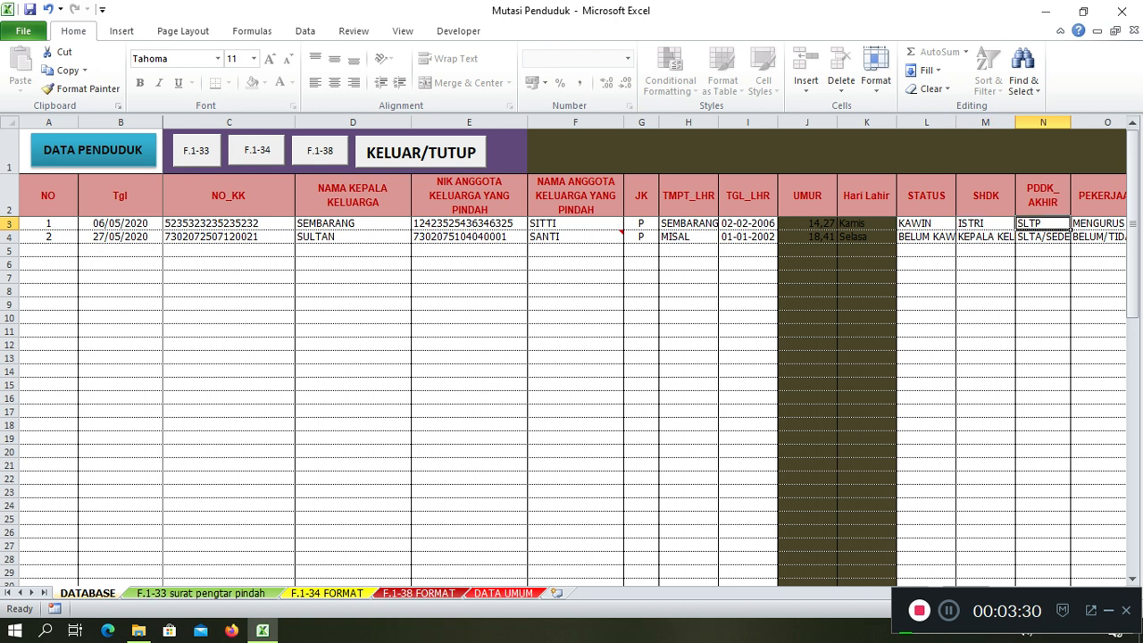
key(Right)
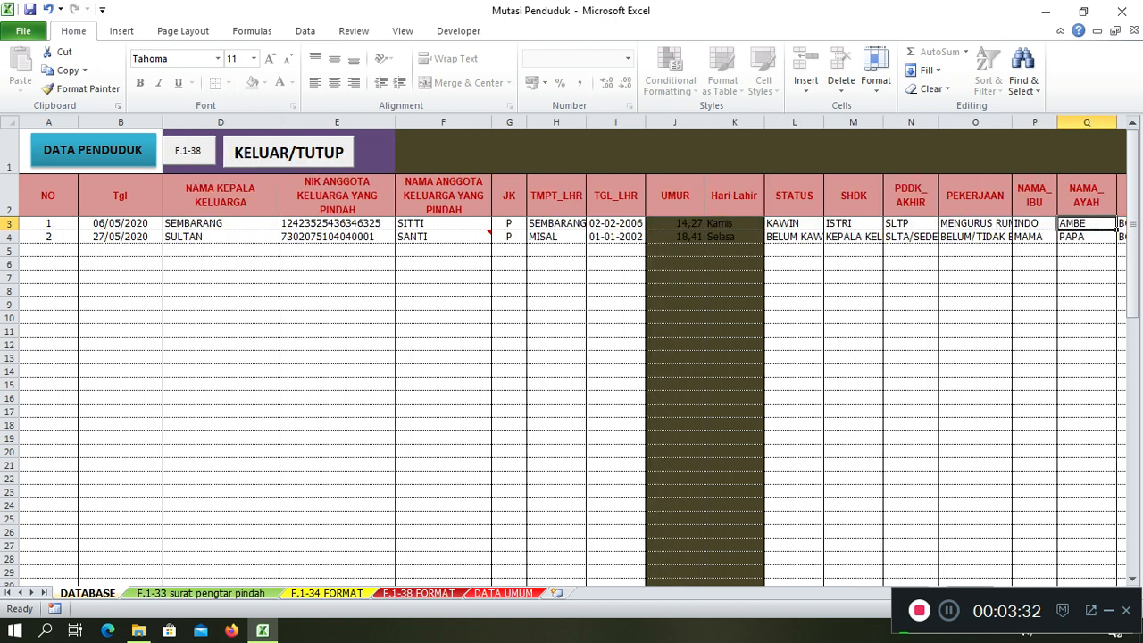
key(Right)
key(Left)
key(Right)
key(Right)
key(Right)
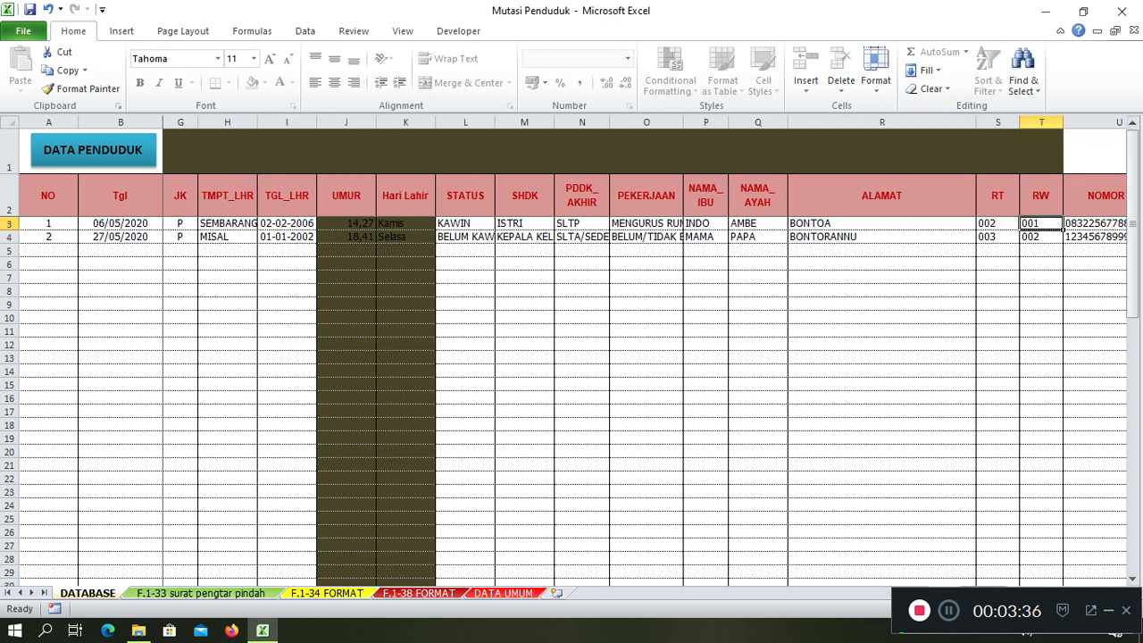
key(Right)
key(Right)
key(Right)
key(Left)
key(Left)
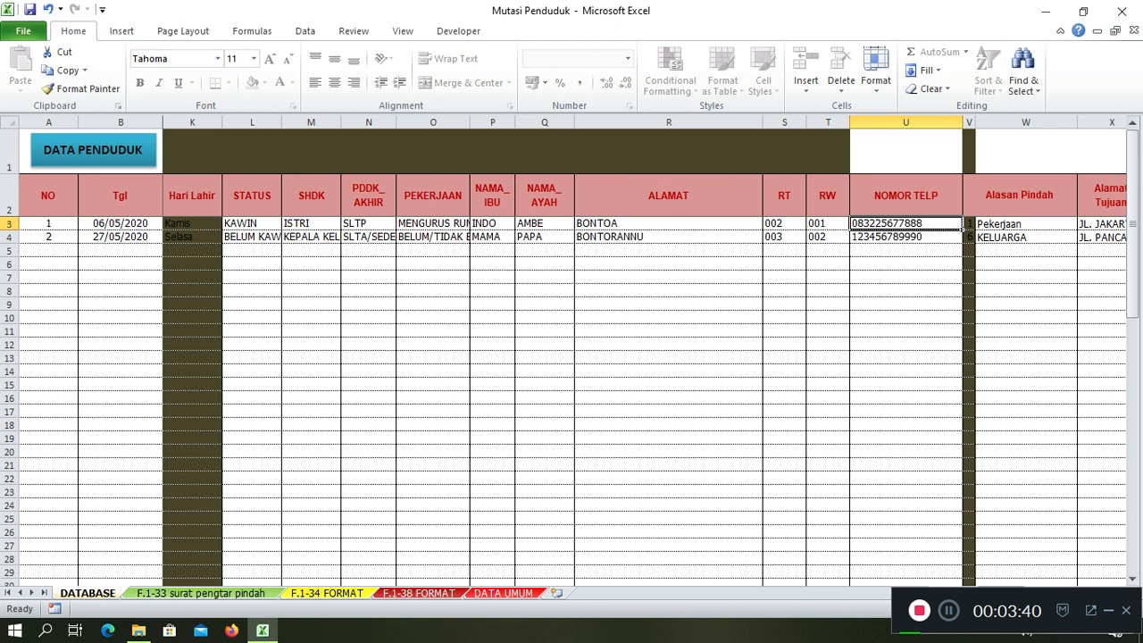
key(Right)
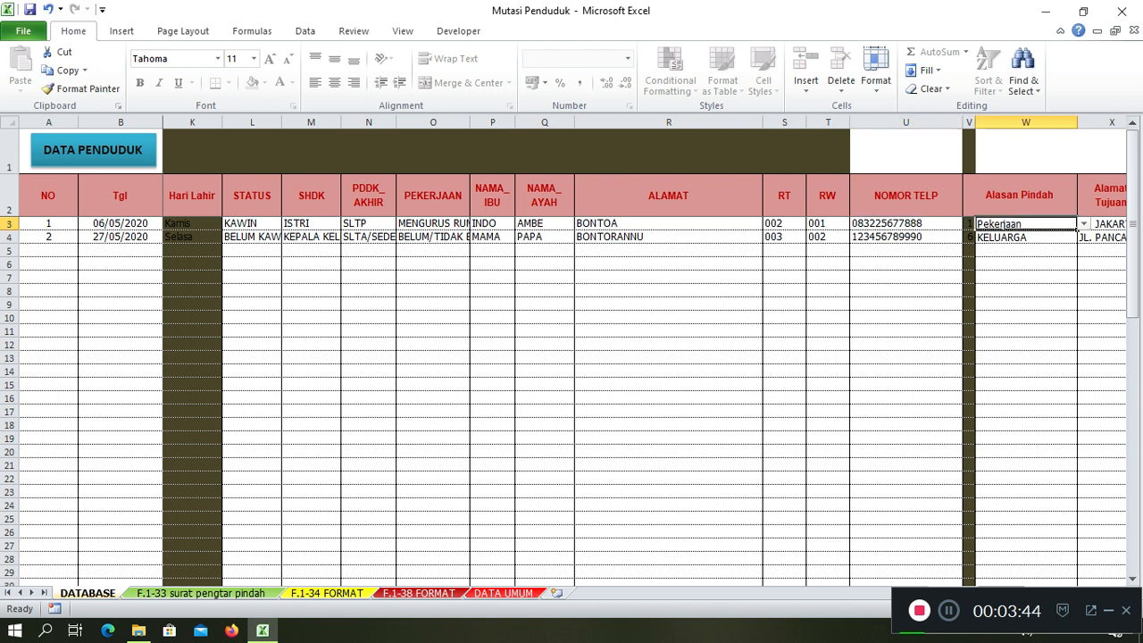
key(Right)
key(Right)
key(Left)
key(Left)
key(Left)
key(Right)
key(Down)
key(Up)
key(alt+Down)
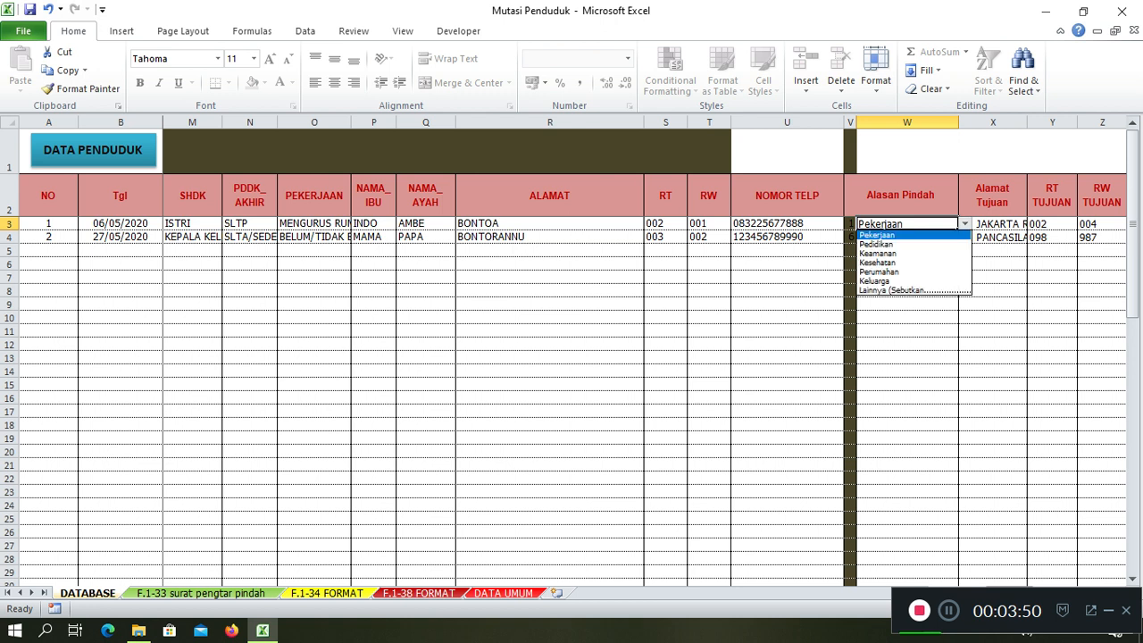
key(Down)
click(879, 235)
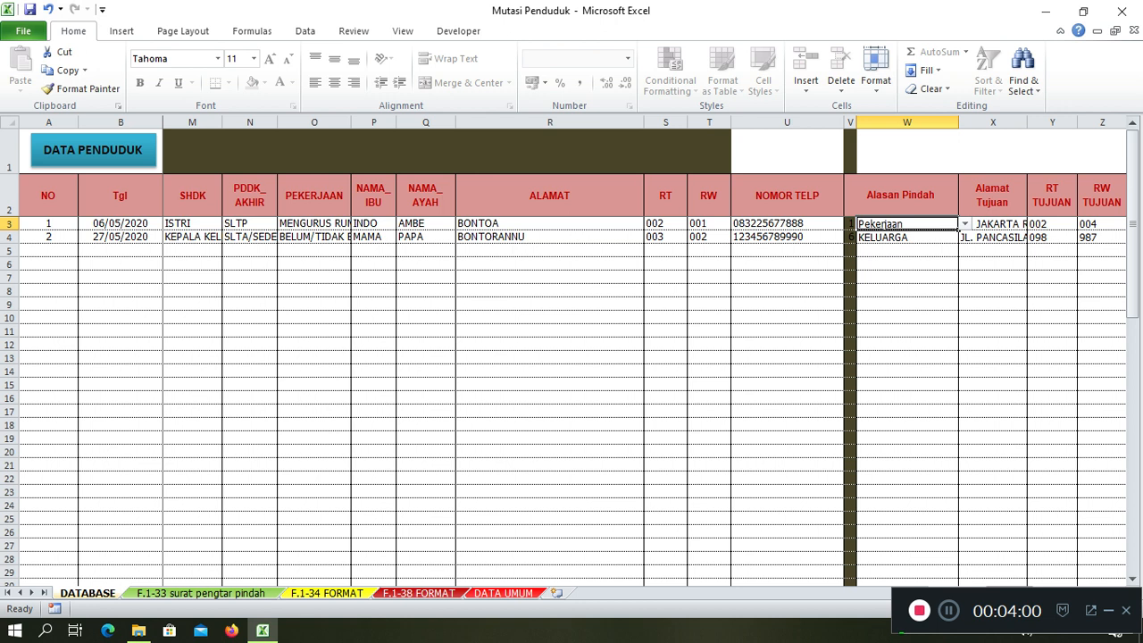
key(alt+Down)
key(Down)
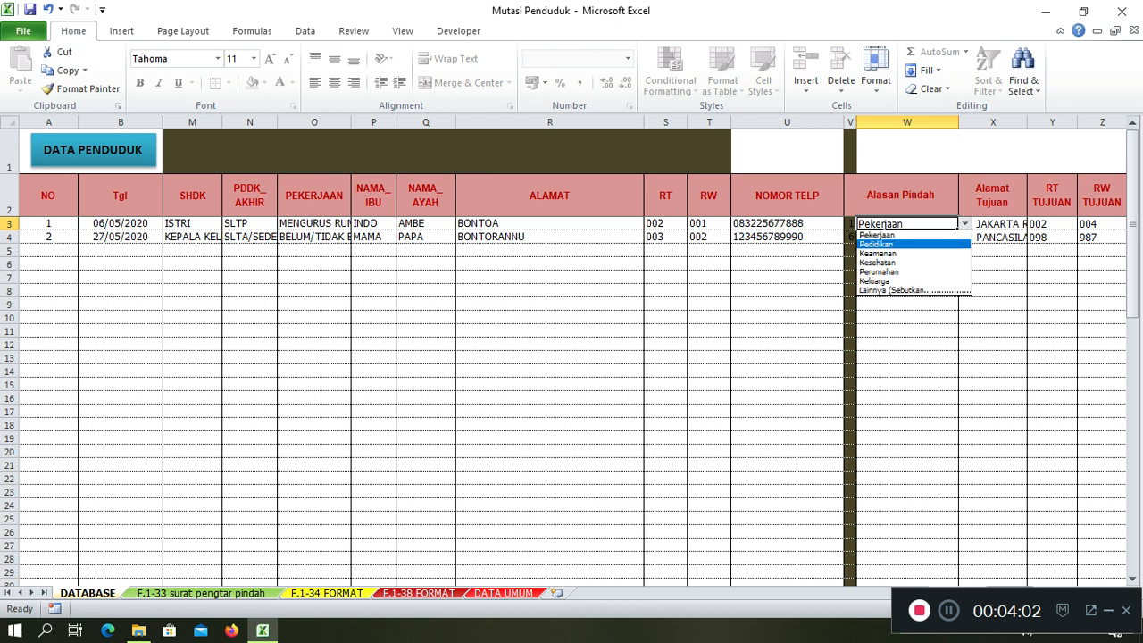
key(Return)
key(alt+Down)
key(Down)
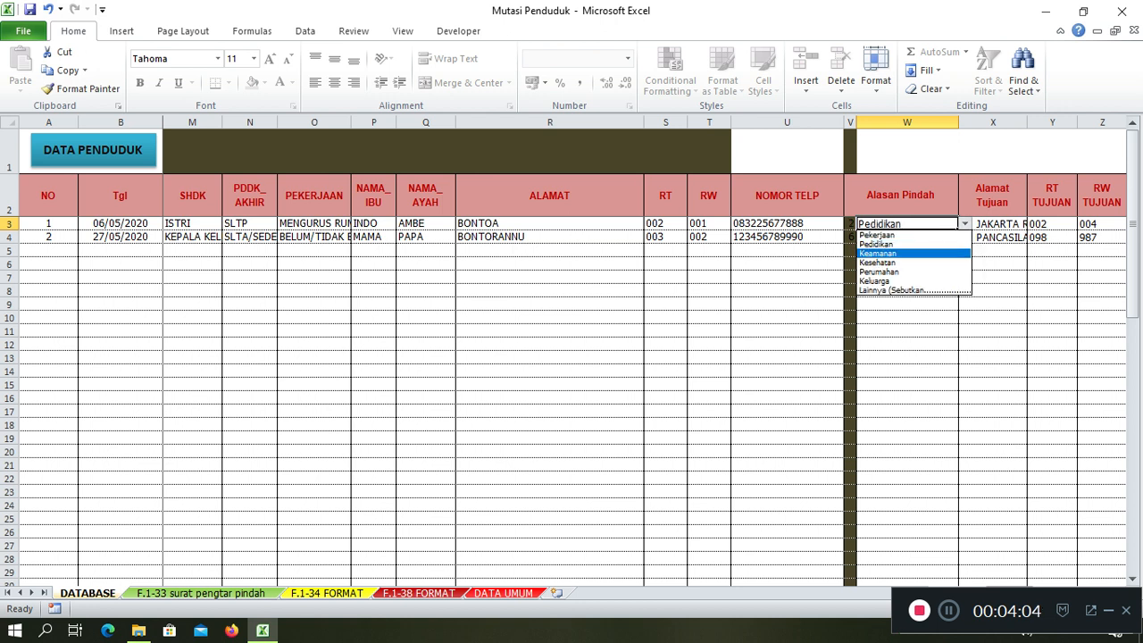
key(Return)
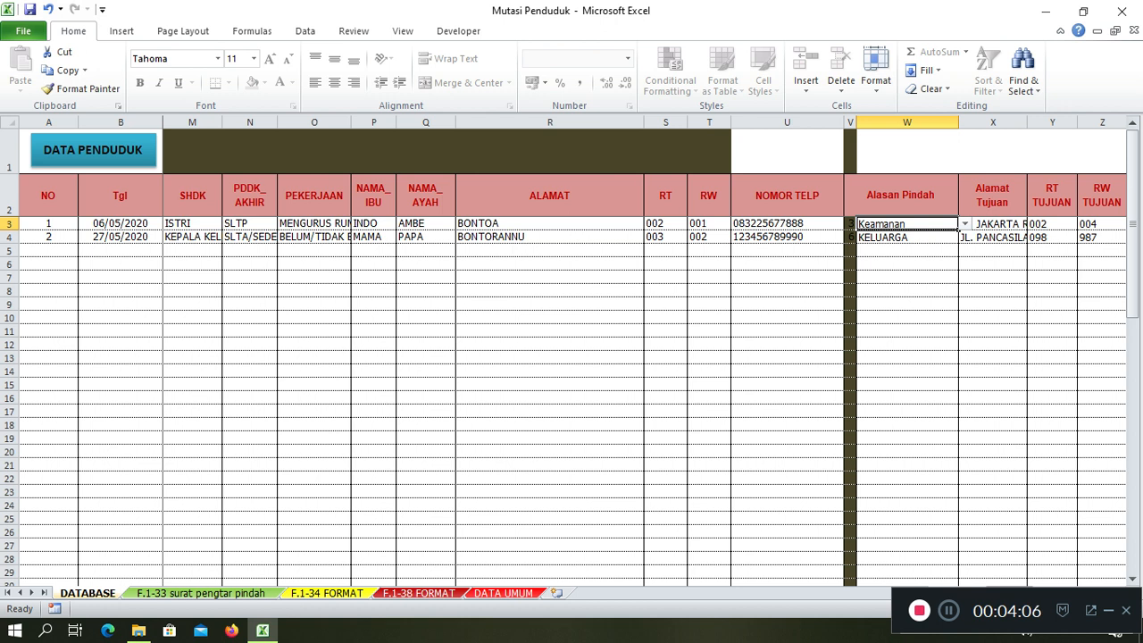
key(alt+Down)
key(Up)
key(Up)
key(Return)
key(Right)
key(Right)
key(Left)
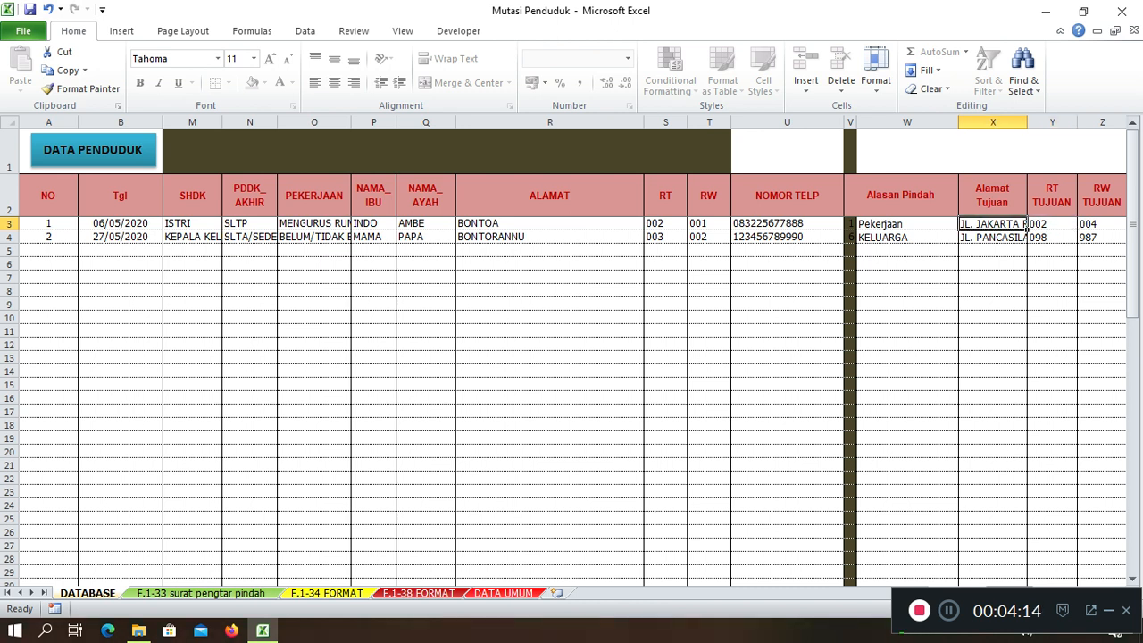
Fill Desa Tujuan with DESA TUJUAN and Kecamatan Tujuan via AutoComplete
key(Right)
key(Left)
key(Right)
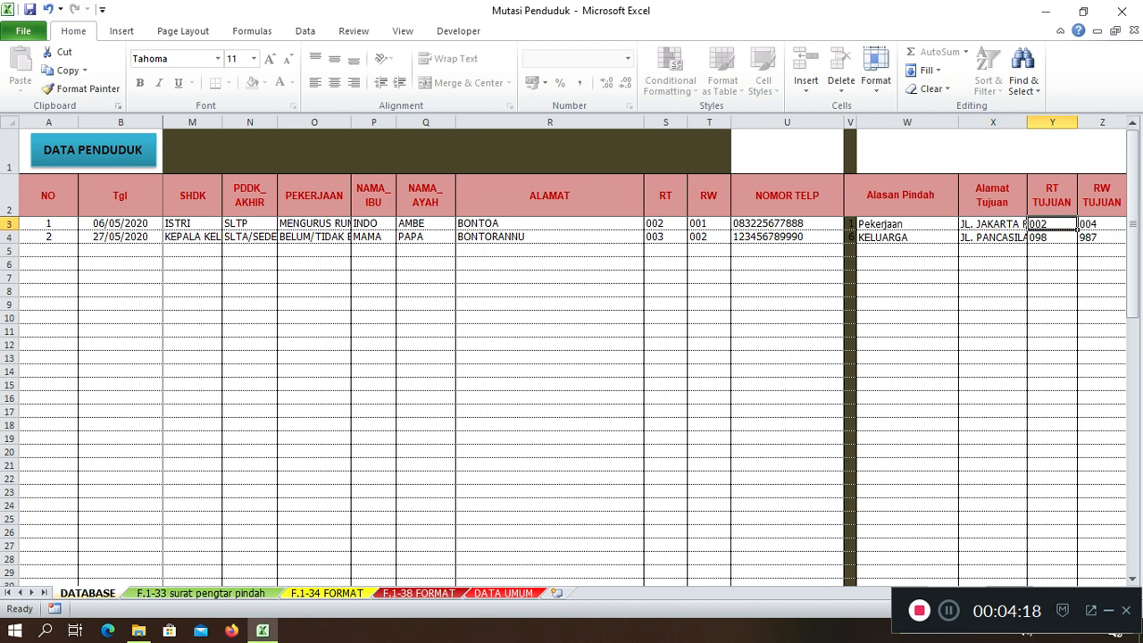
key(Right)
key(Right)
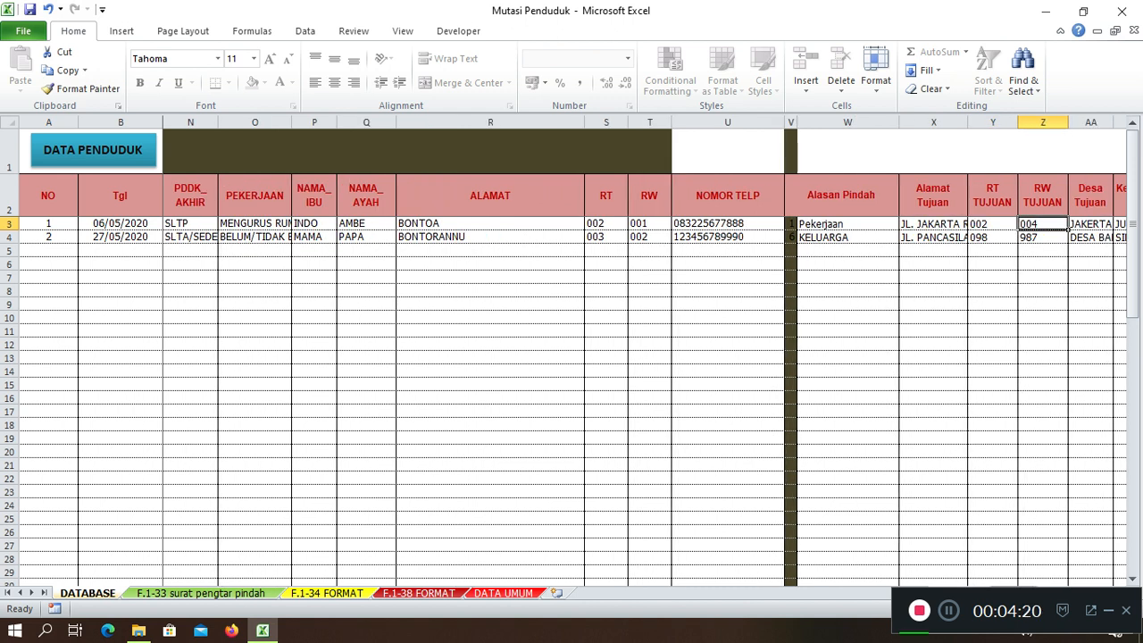
key(Right)
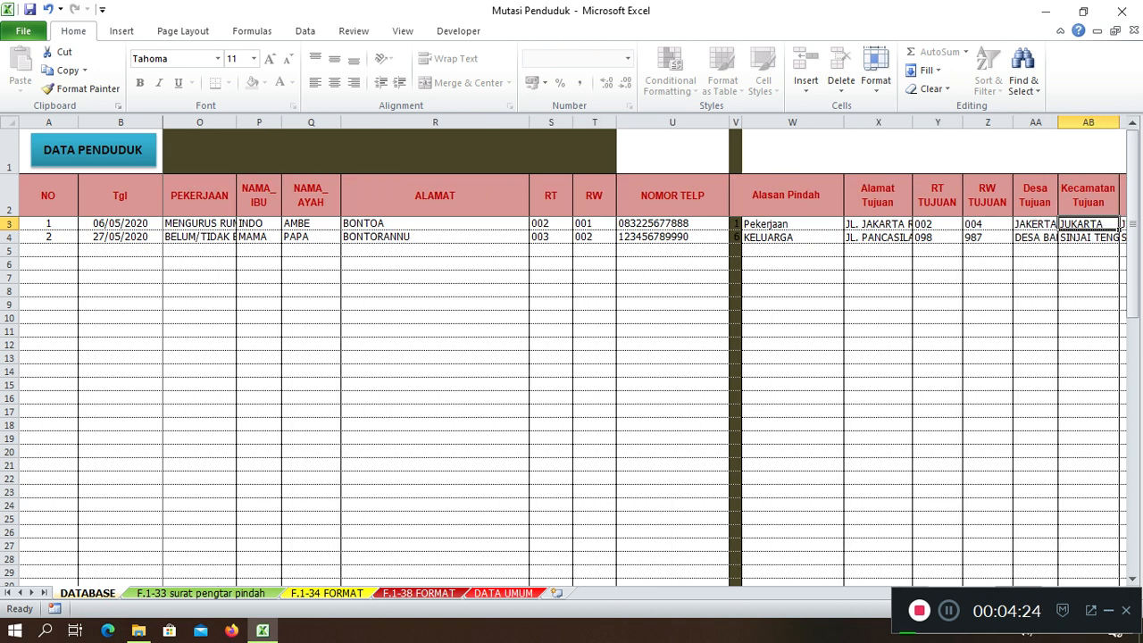
key(Right)
key(Left)
key(Left)
key(Left)
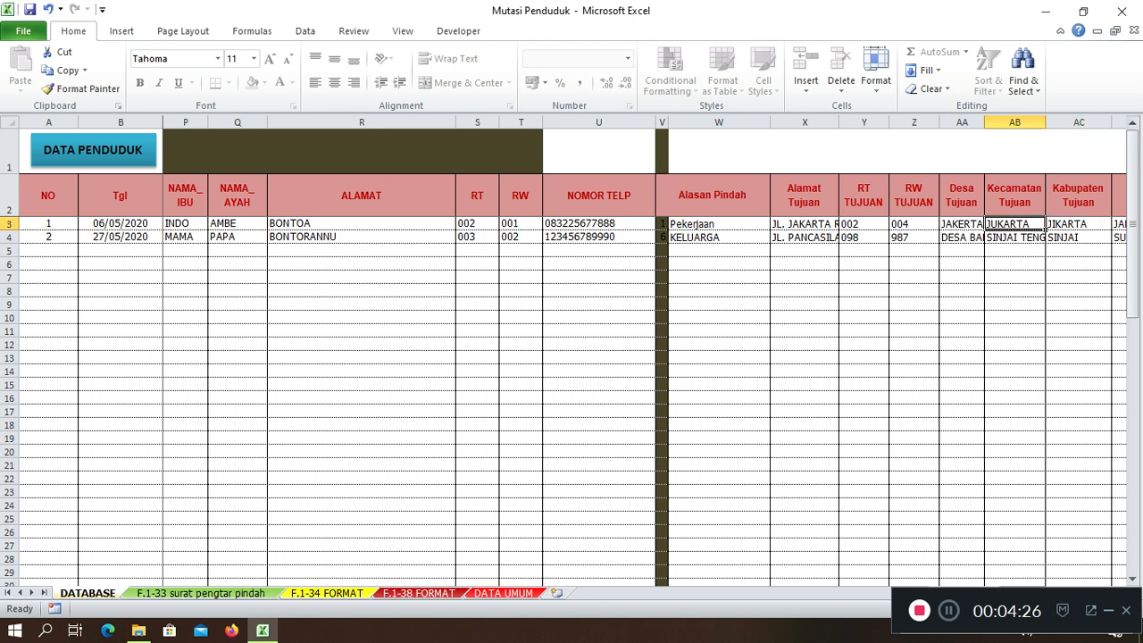
key(Right)
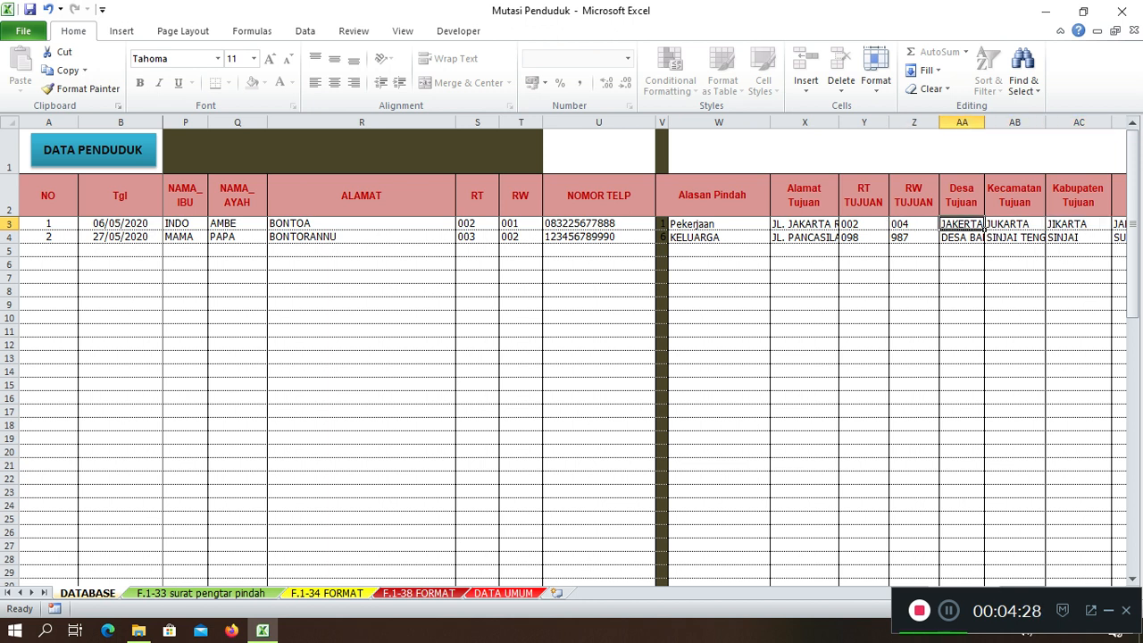
text(DESA TUJUAN)
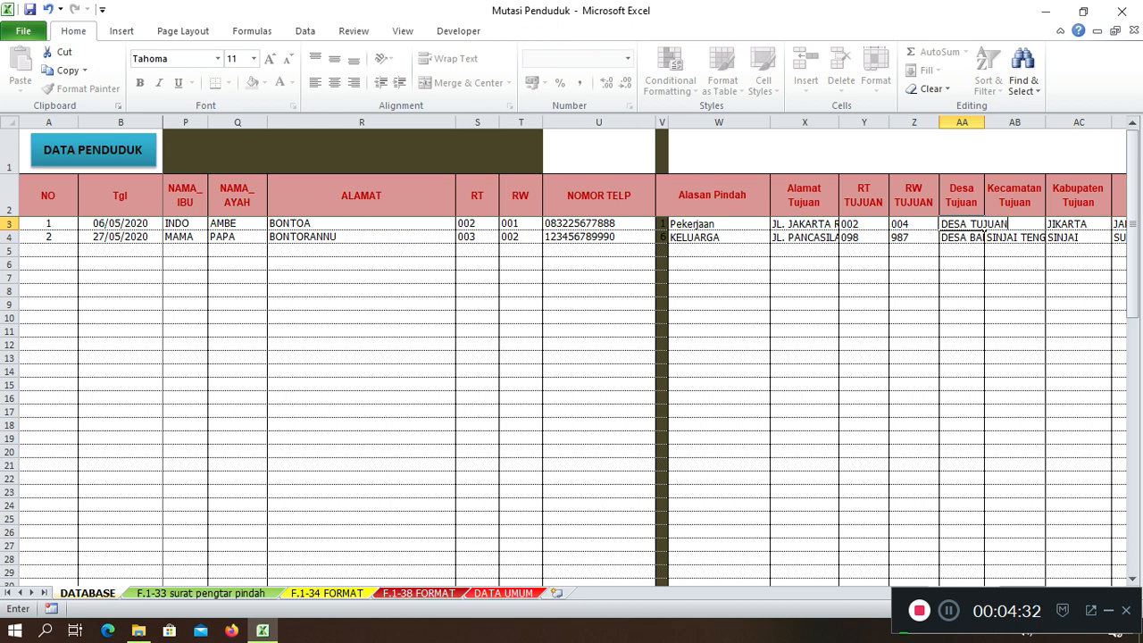
key(Right)
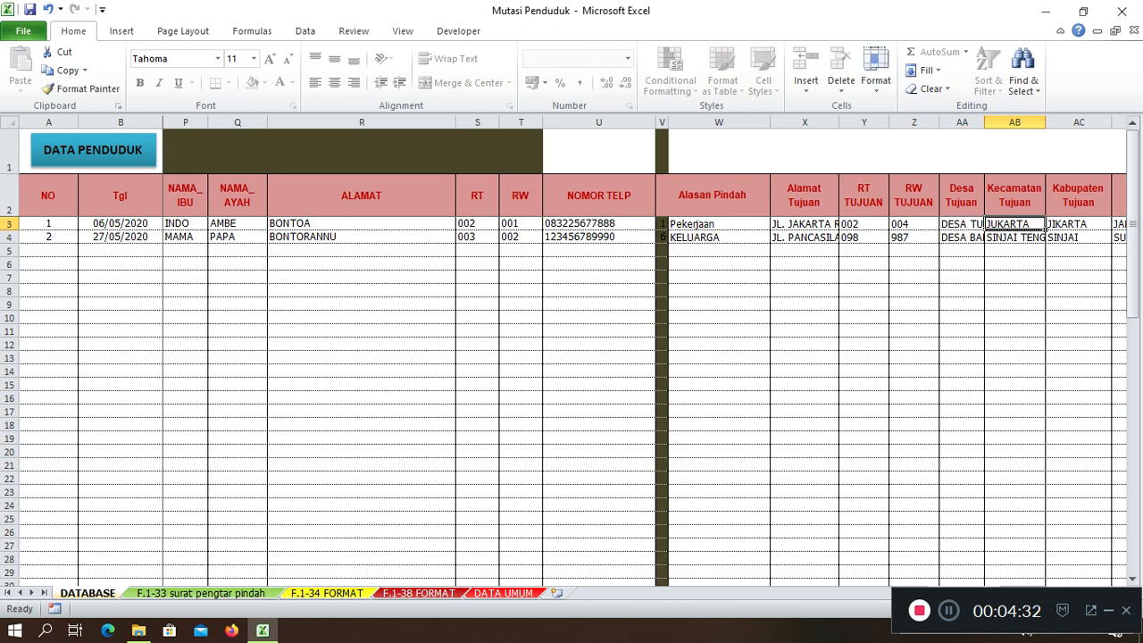
text(KECA)
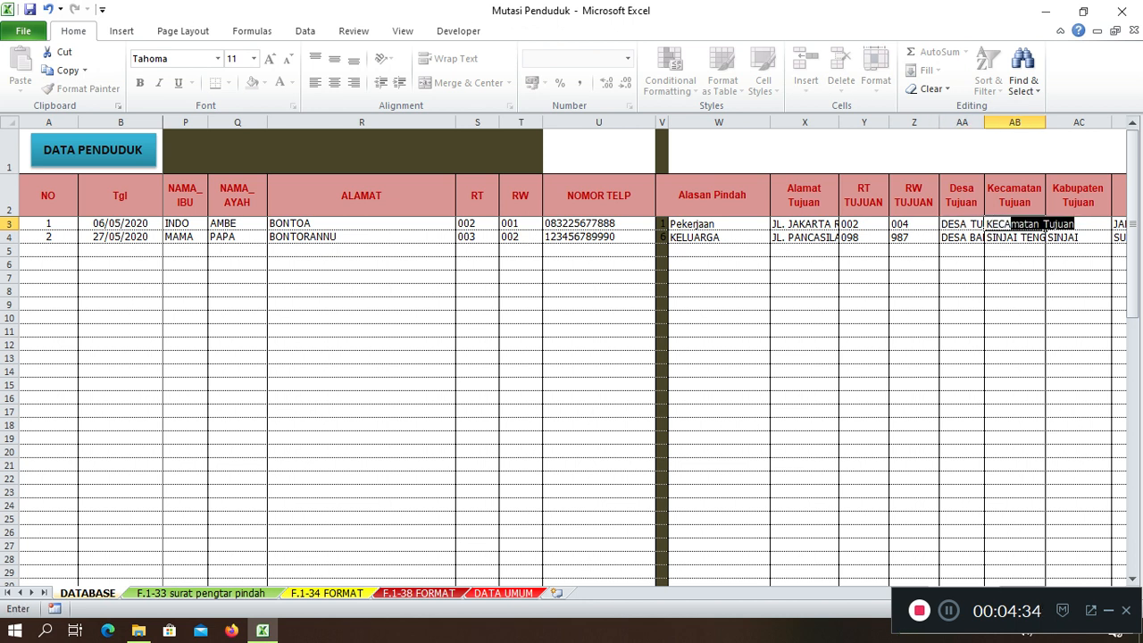
key(Right)
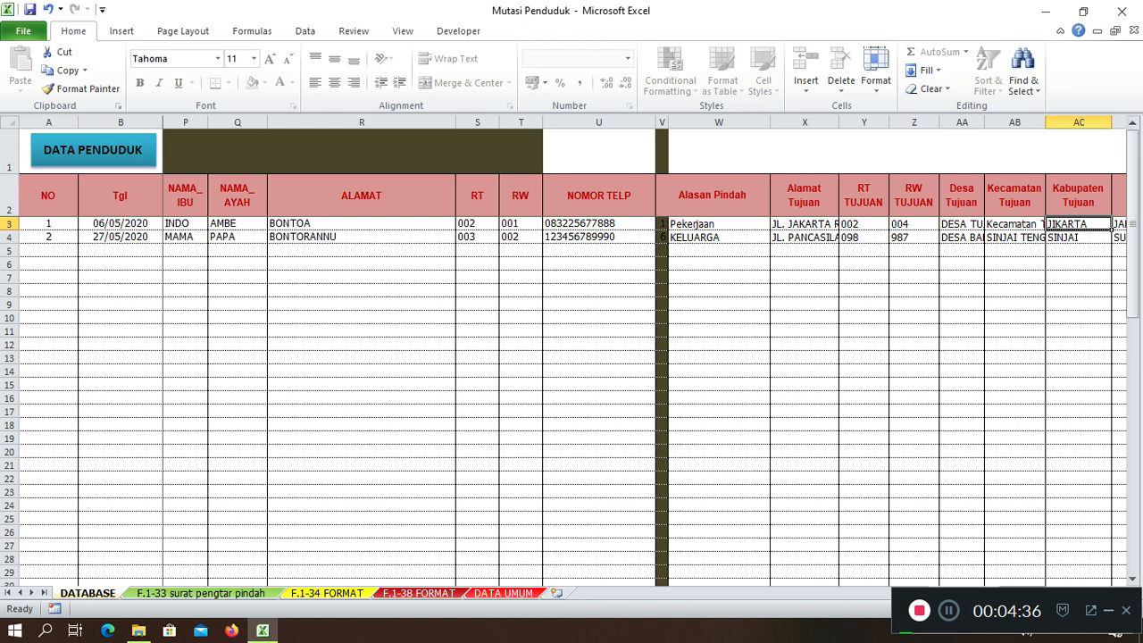
Enter KAB. TUJUAN as destination regency and PROP.TUJAUN as destination province
text(KAB.)
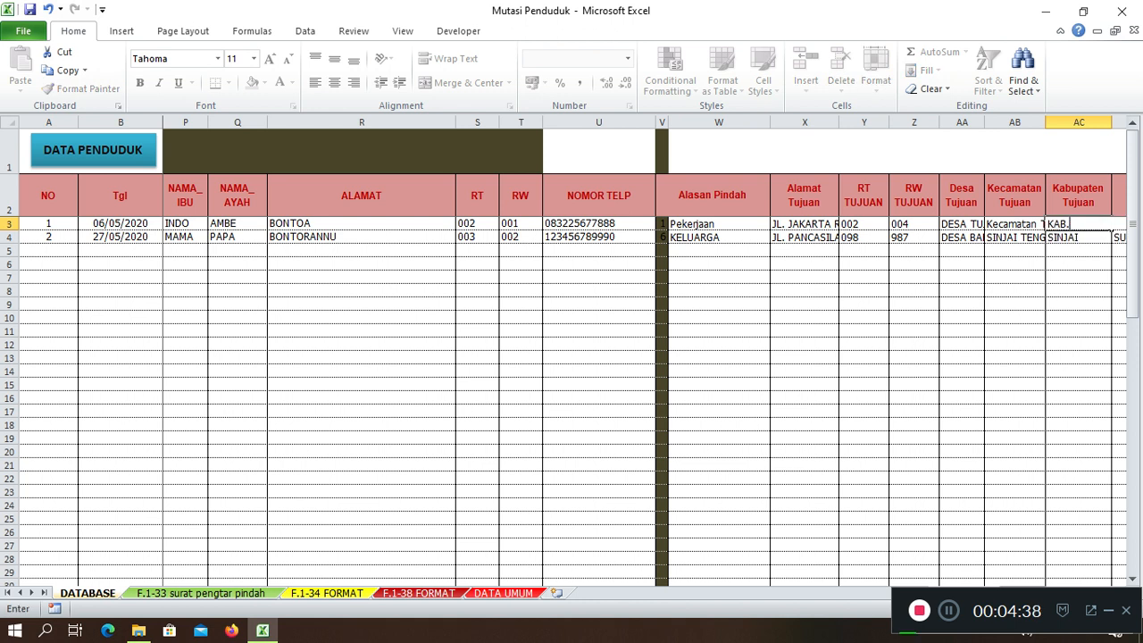
text( TUJUAN)
key(Right)
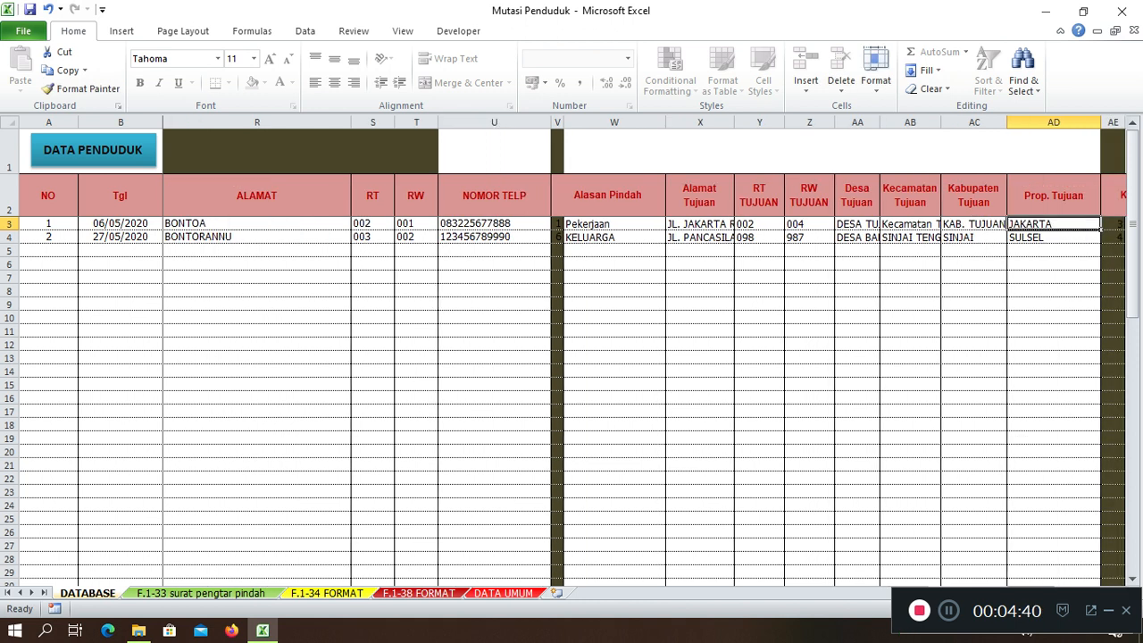
text(PR)
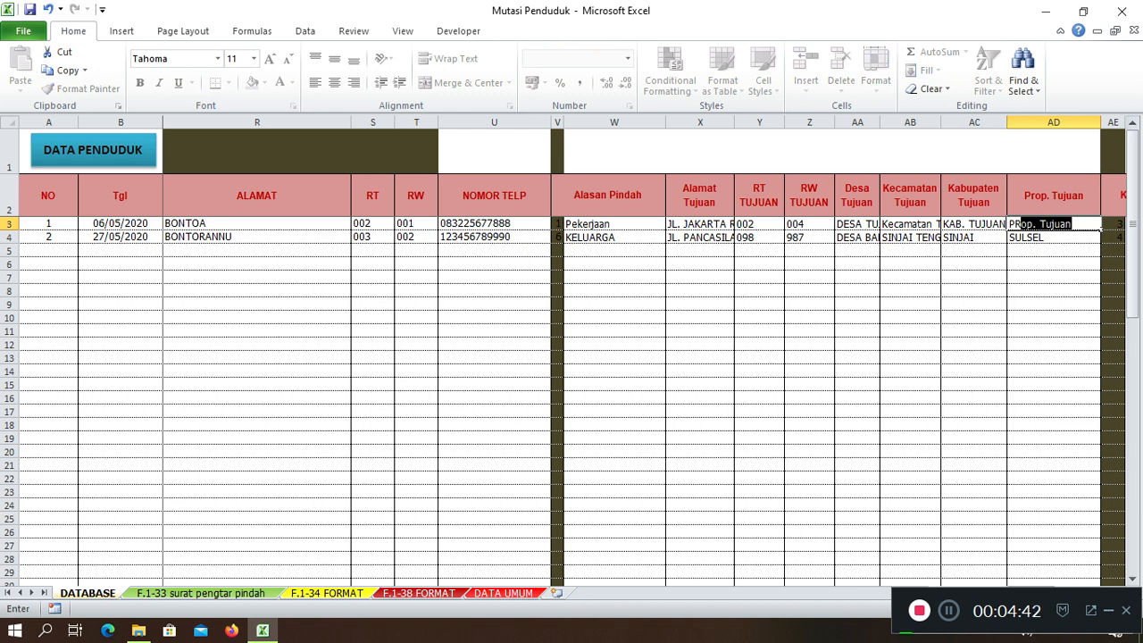
text(OP.TUJAUN)
key(Right)
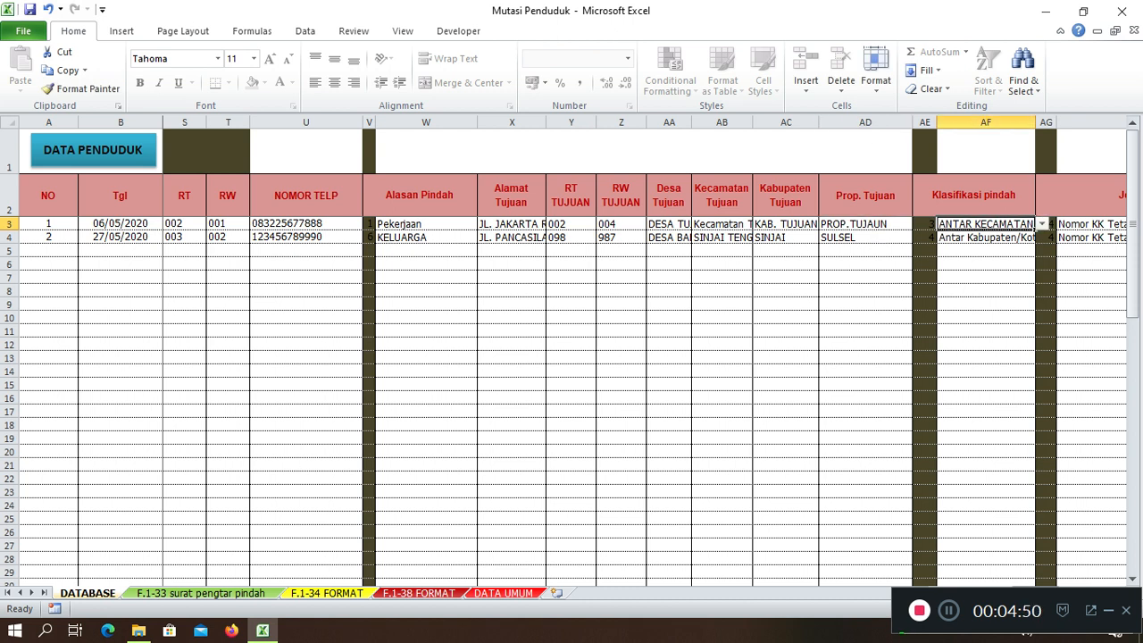
Try Dalam Satu Desa/Kelurahan, then Antar Provinsi, as AF3's Klasifikasi pindah
key(alt+Down)
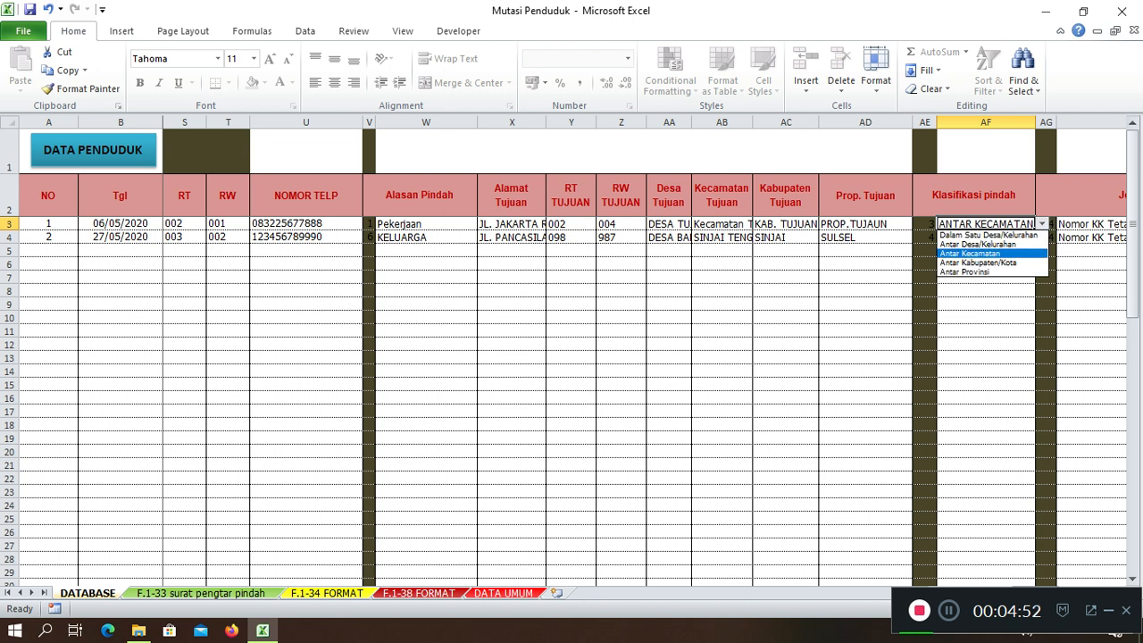
key(Up)
key(Up)
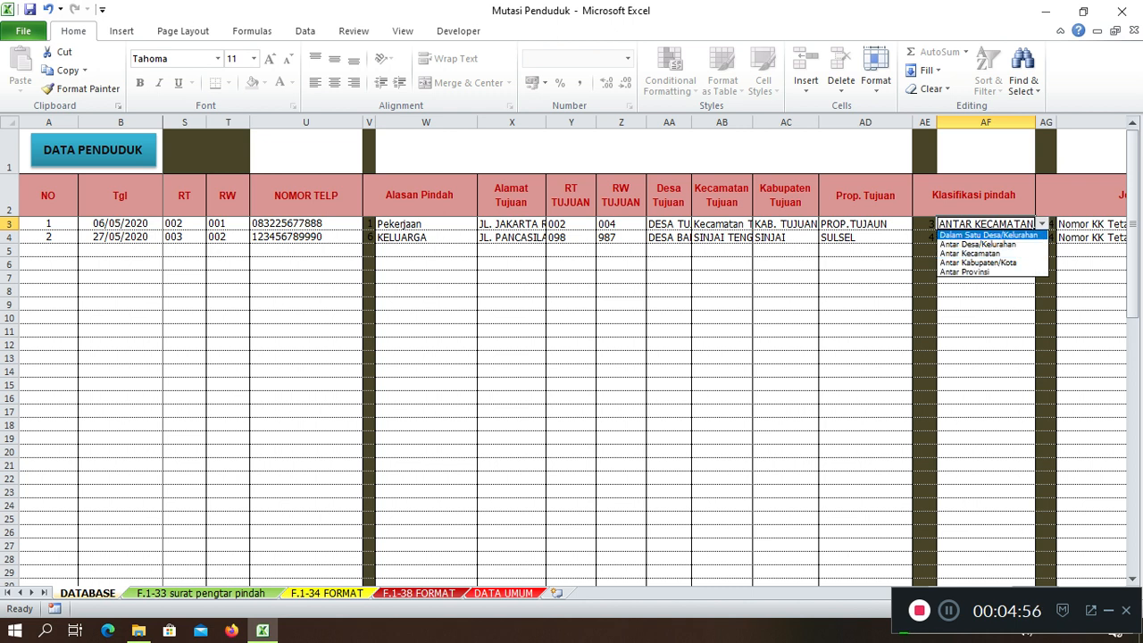
key(Down)
key(Down)
key(Up)
key(Down)
key(Down)
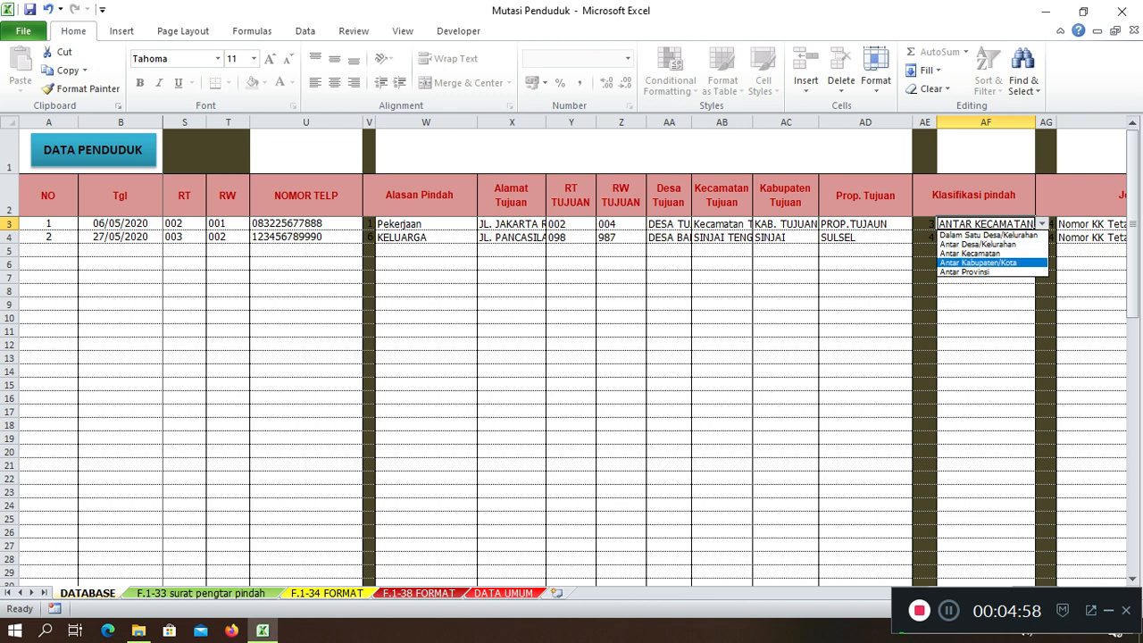
key(Up)
key(Up)
key(Up)
key(Down)
key(Down)
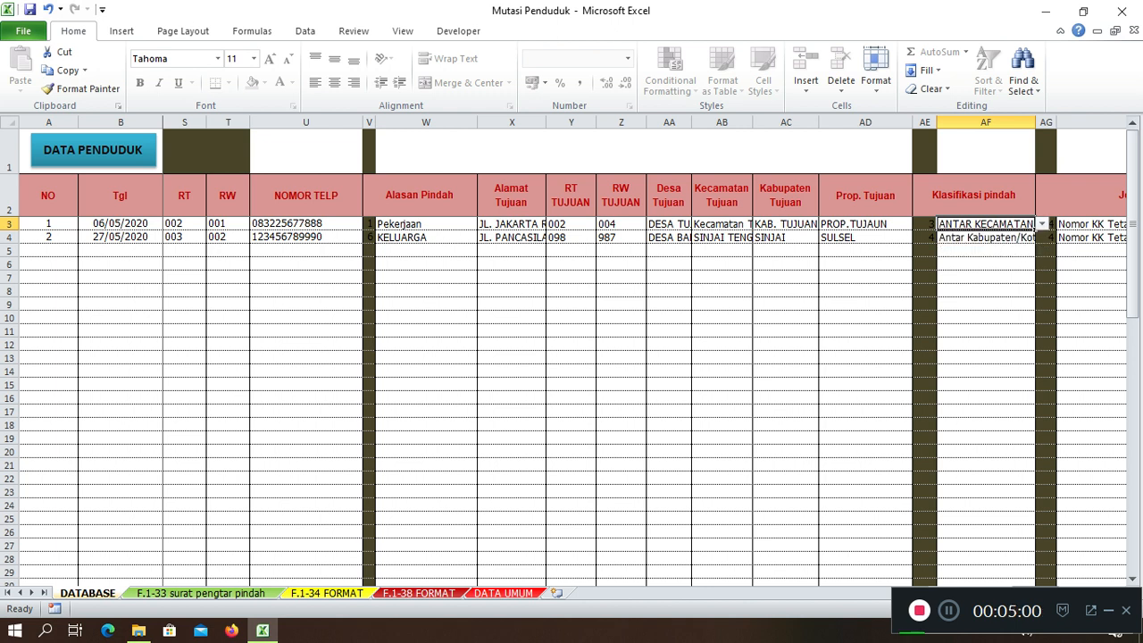
key(Up)
key(Up)
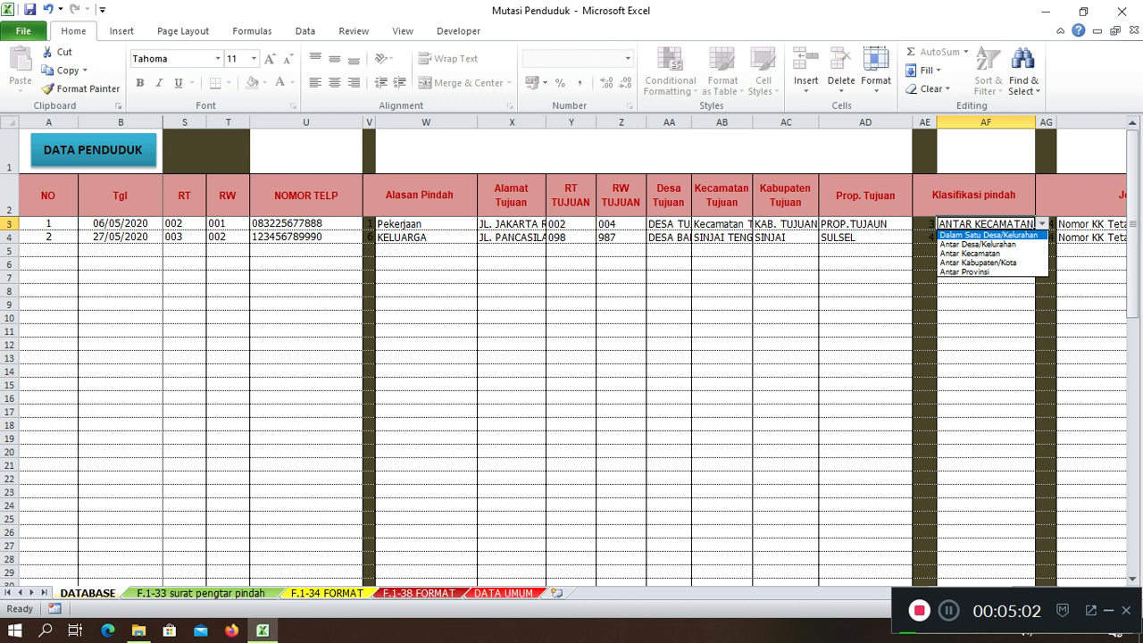
key(Return)
key(alt+Down)
key(Down)
key(Down)
key(Down)
key(Down)
key(Return)
key(alt+Down)
key(Escape)
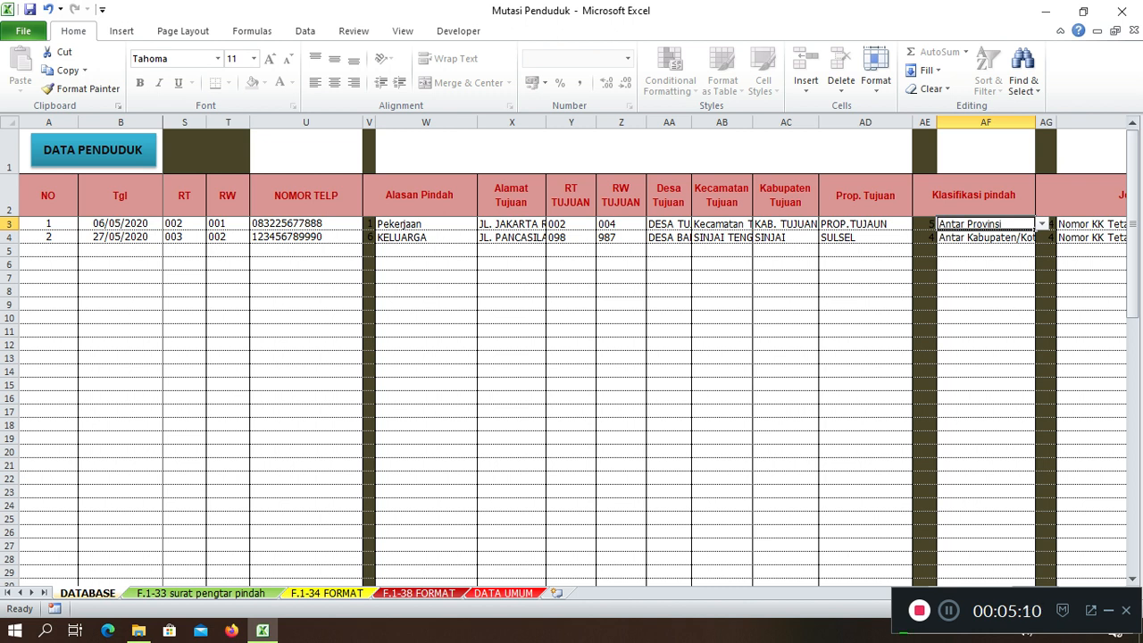
After ANTAR NEGERA is rejected, set the classification to Antar Kabupaten/Kota (code 4)
text(ANTAR NEGERA)
key(Return)
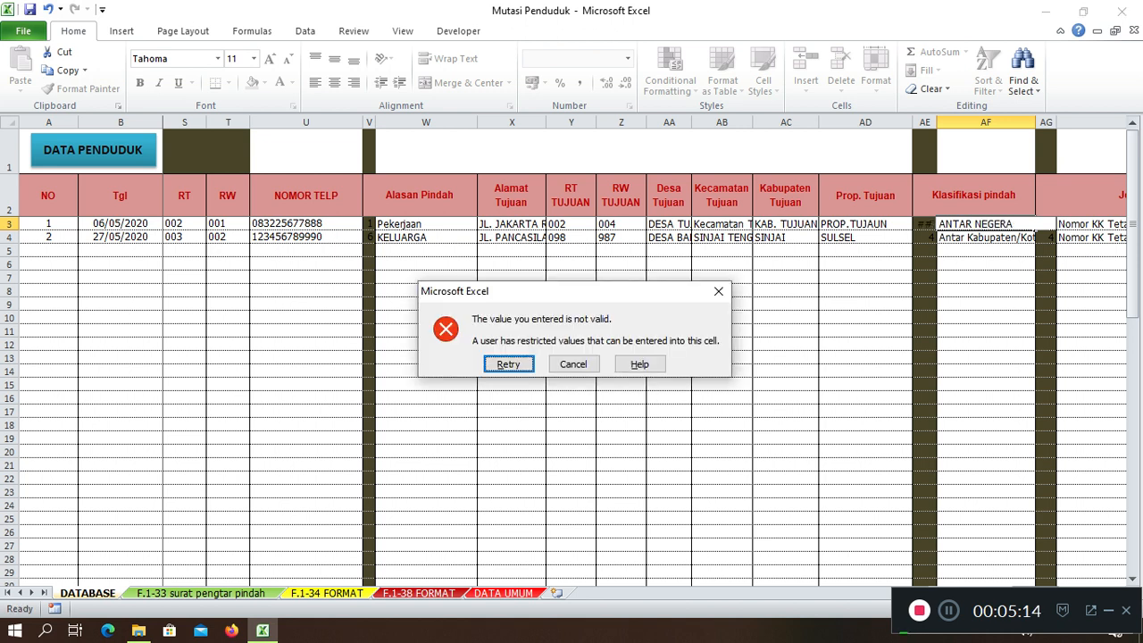
click(573, 364)
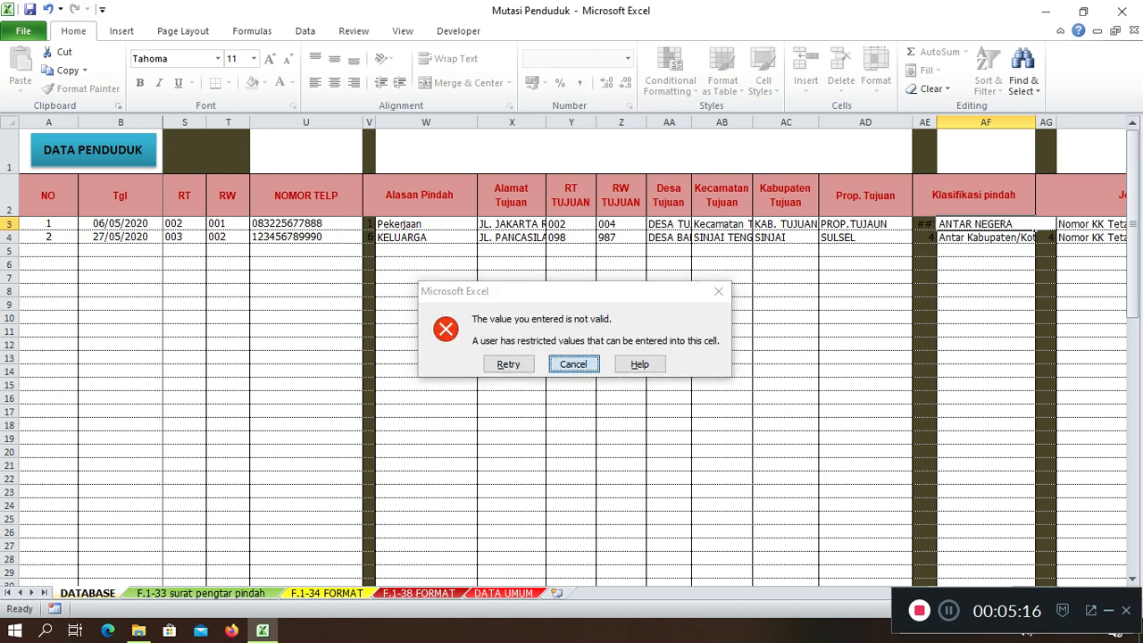
click(1042, 224)
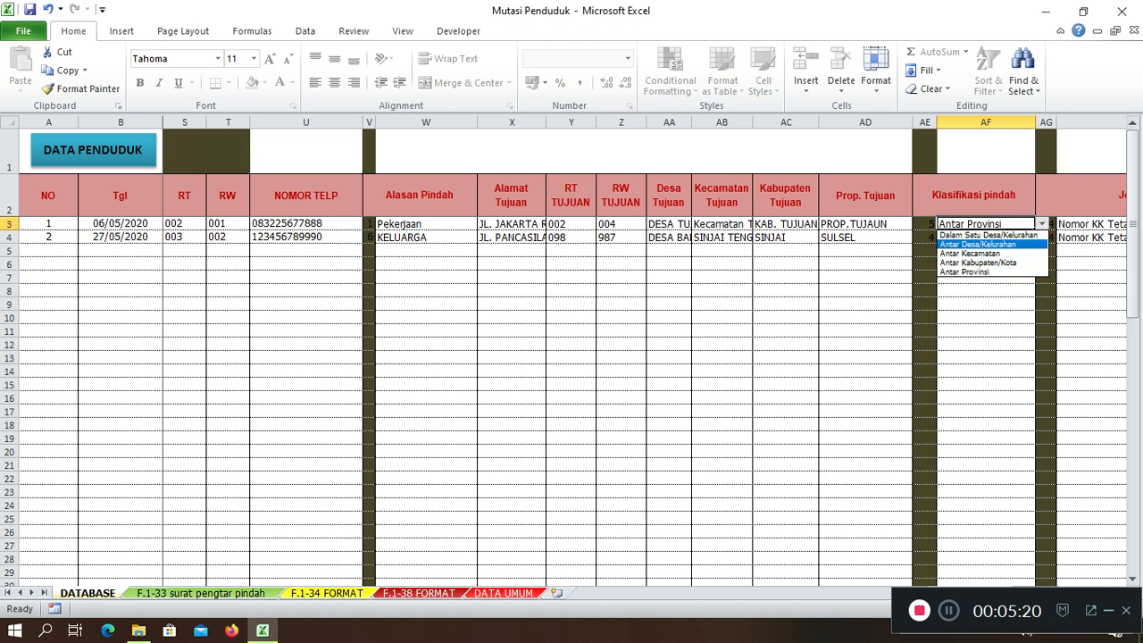
key(Down)
key(Down)
key(Return)
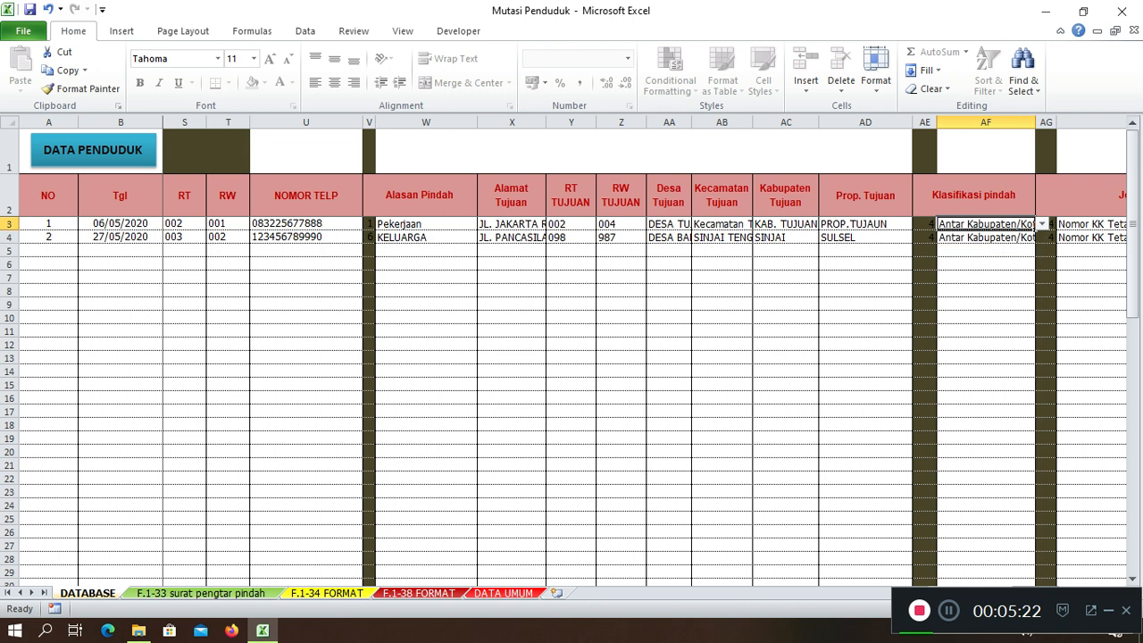
click(1091, 224)
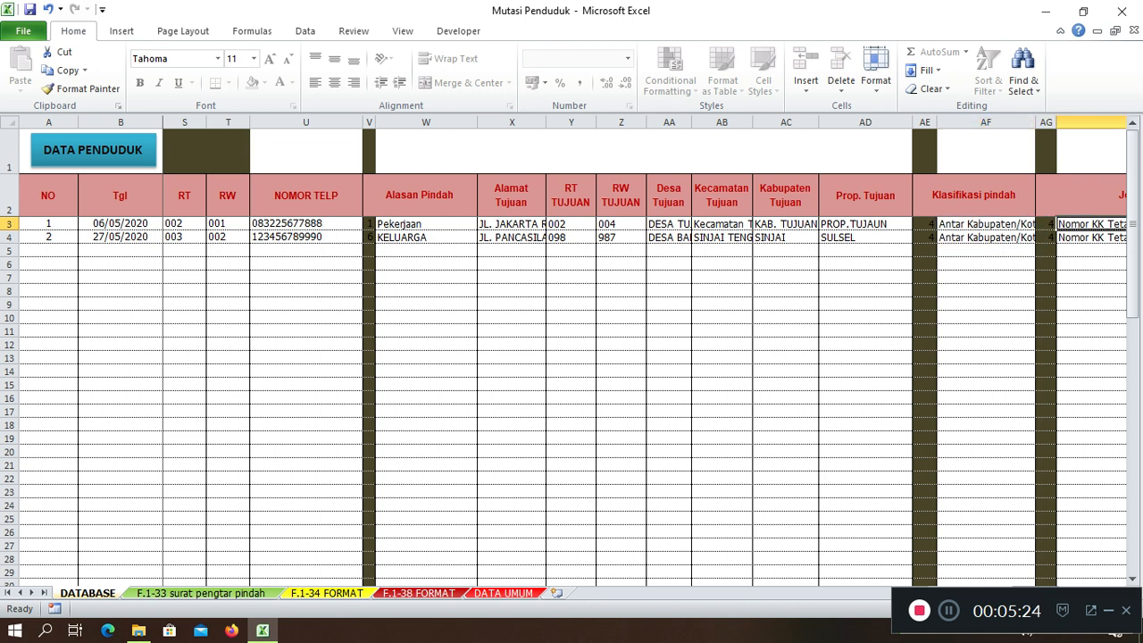
key(Right)
key(Left)
key(Left)
key(Right)
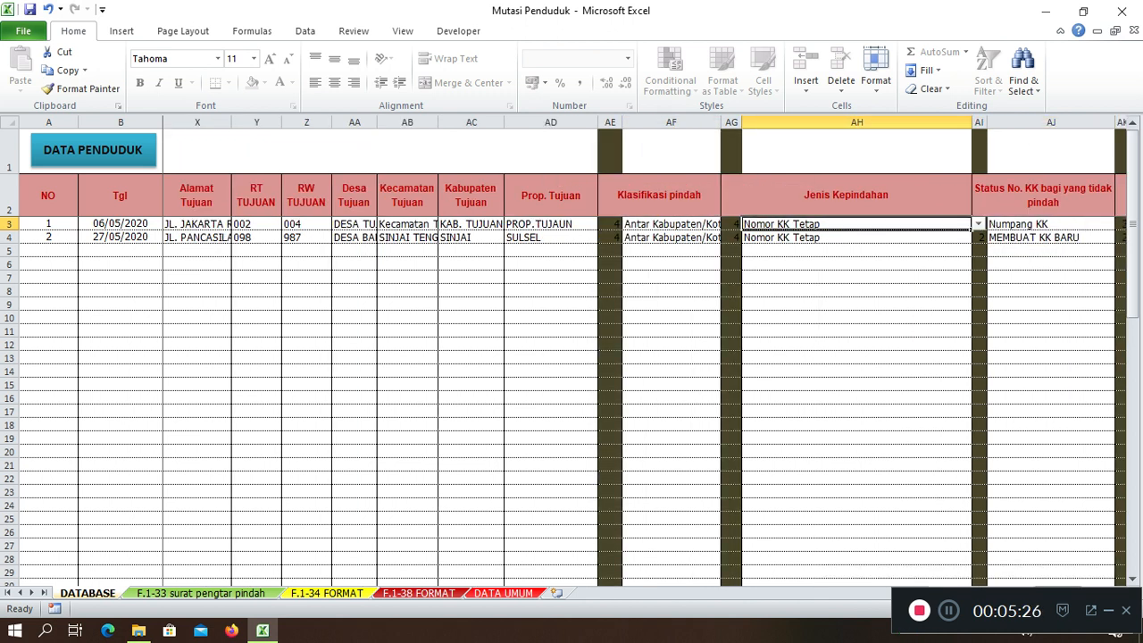
click(979, 225)
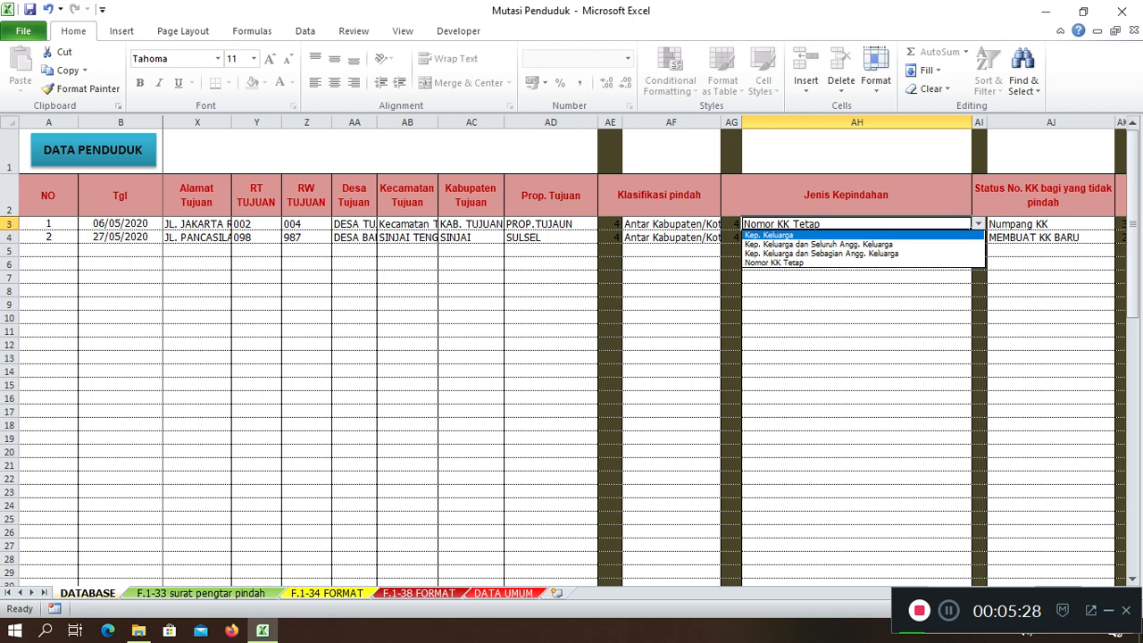
key(Up)
key(Return)
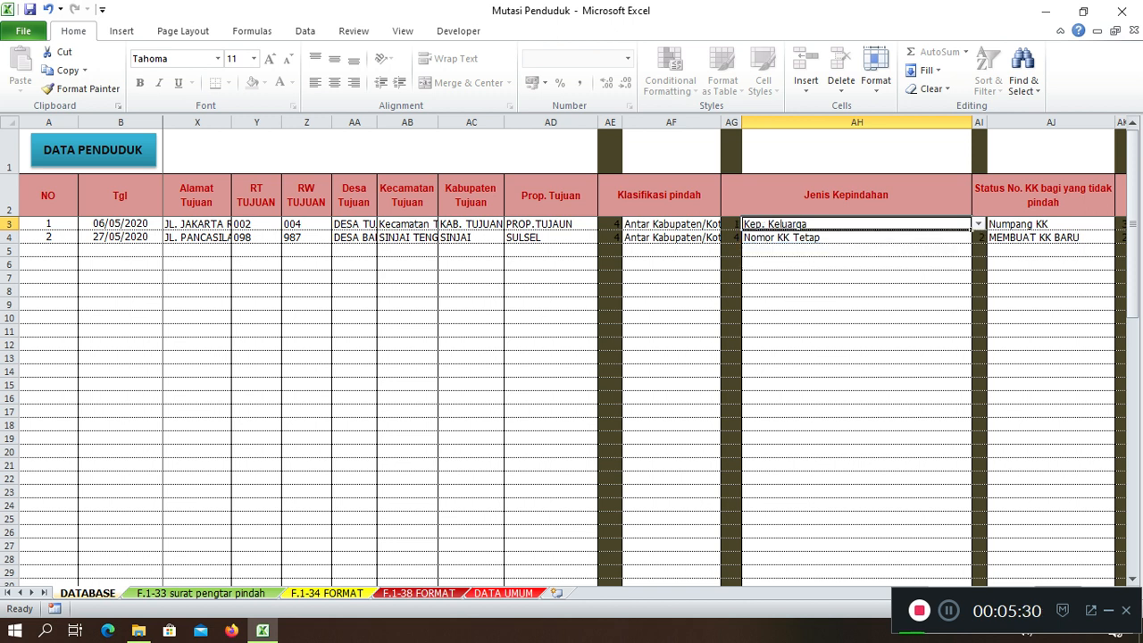
key(alt+Down)
key(Down)
key(Up)
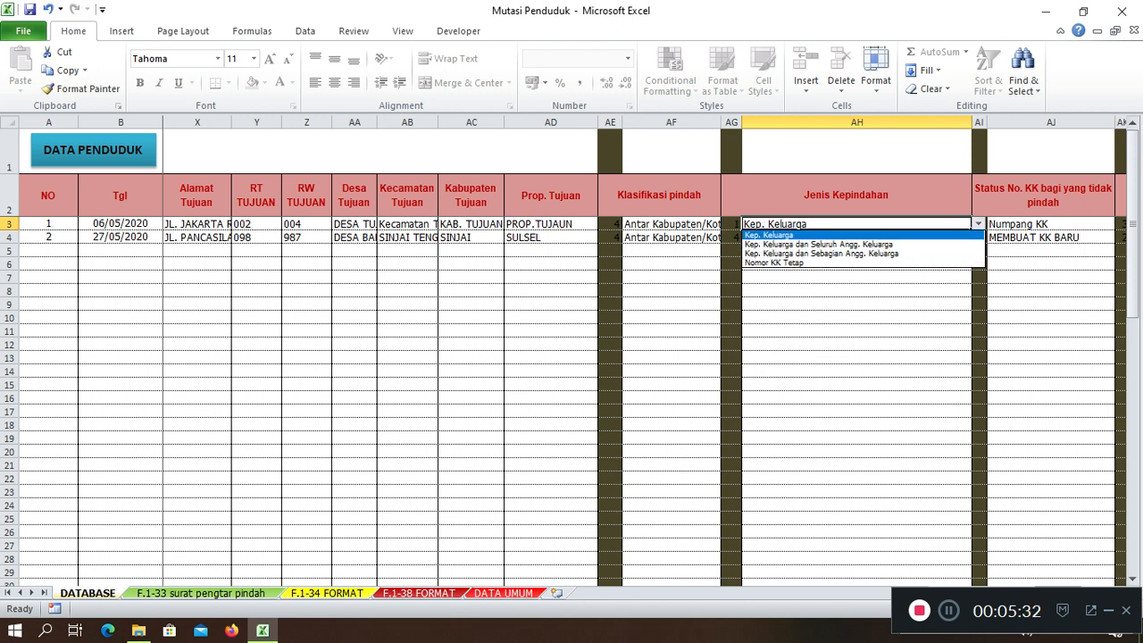
key(Down)
key(Down)
key(Down)
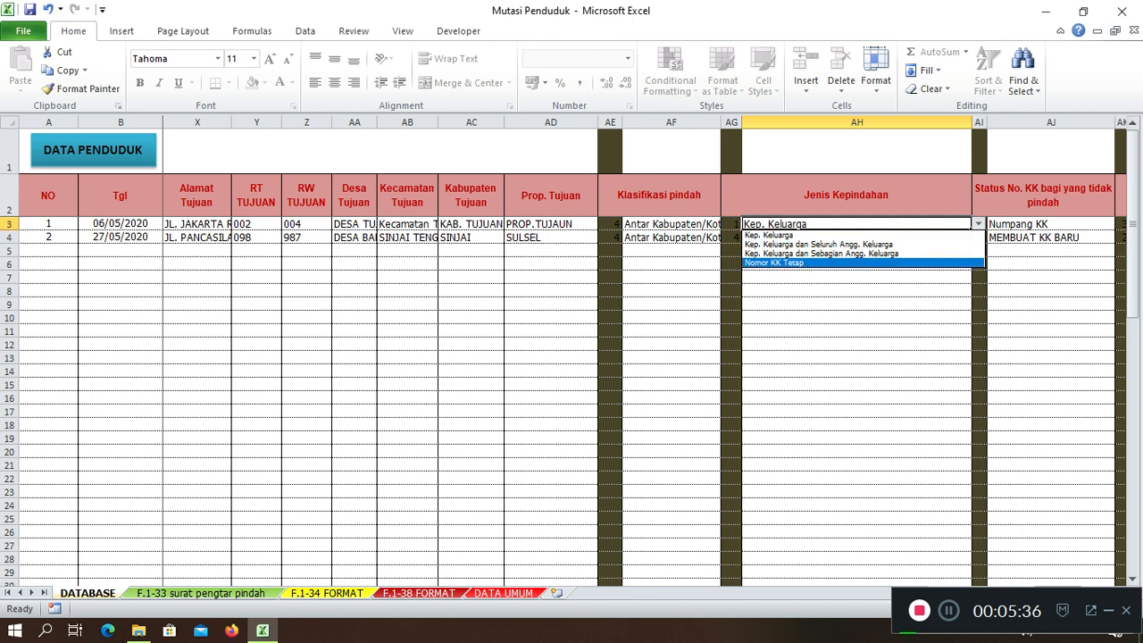
key(Return)
key(Right)
key(Right)
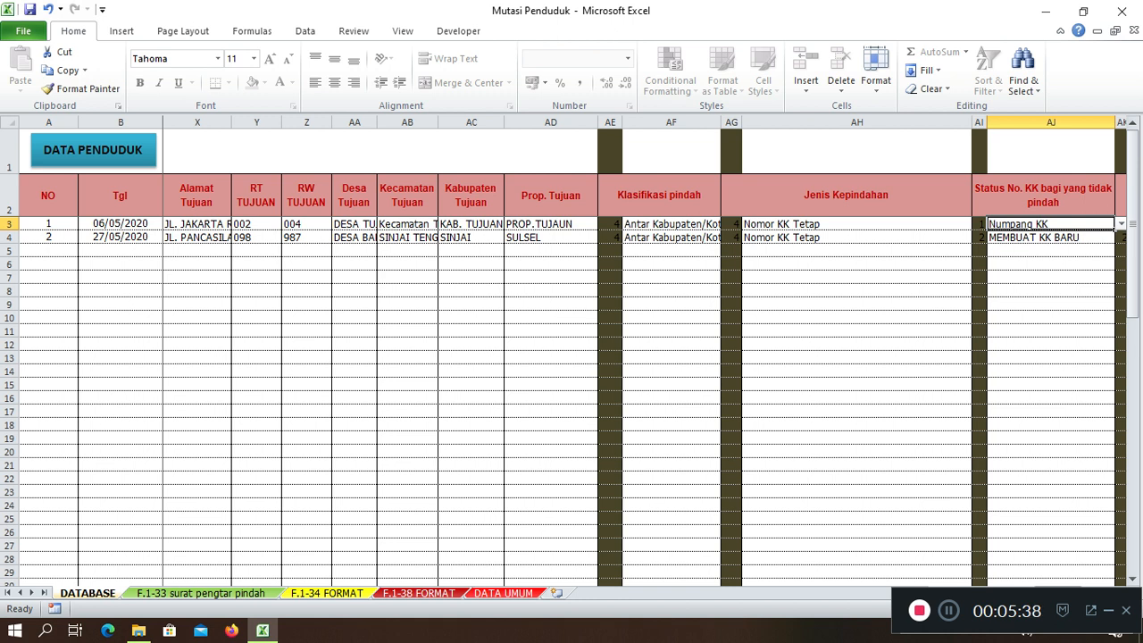
scroll(625, 358, right, 3)
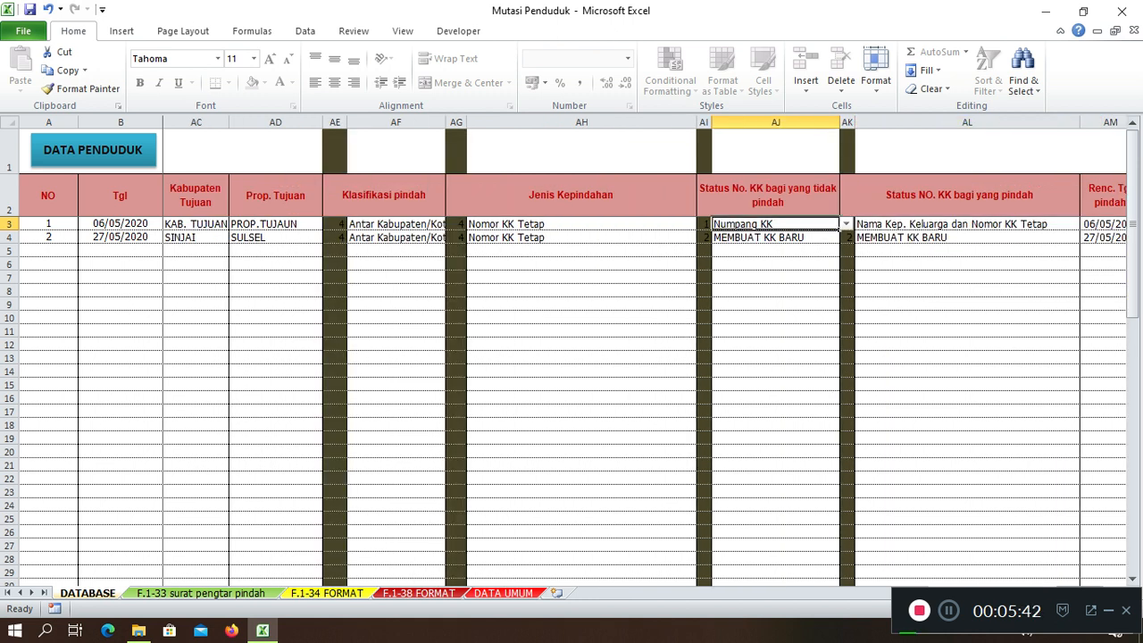
key(alt+Down)
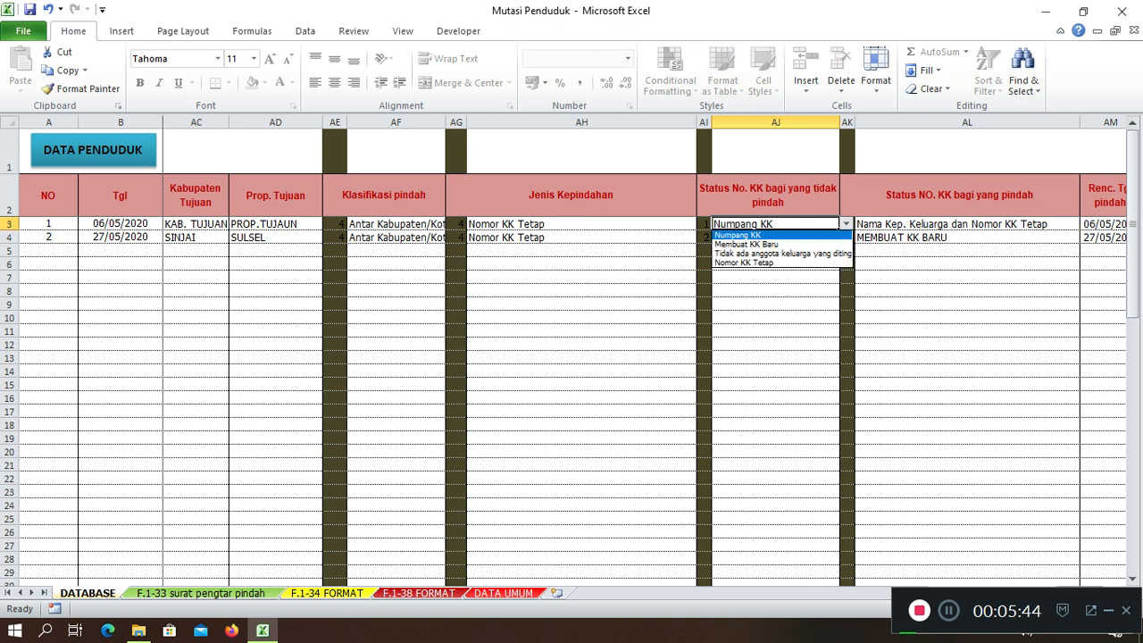
key(Down)
key(Down)
key(Down)
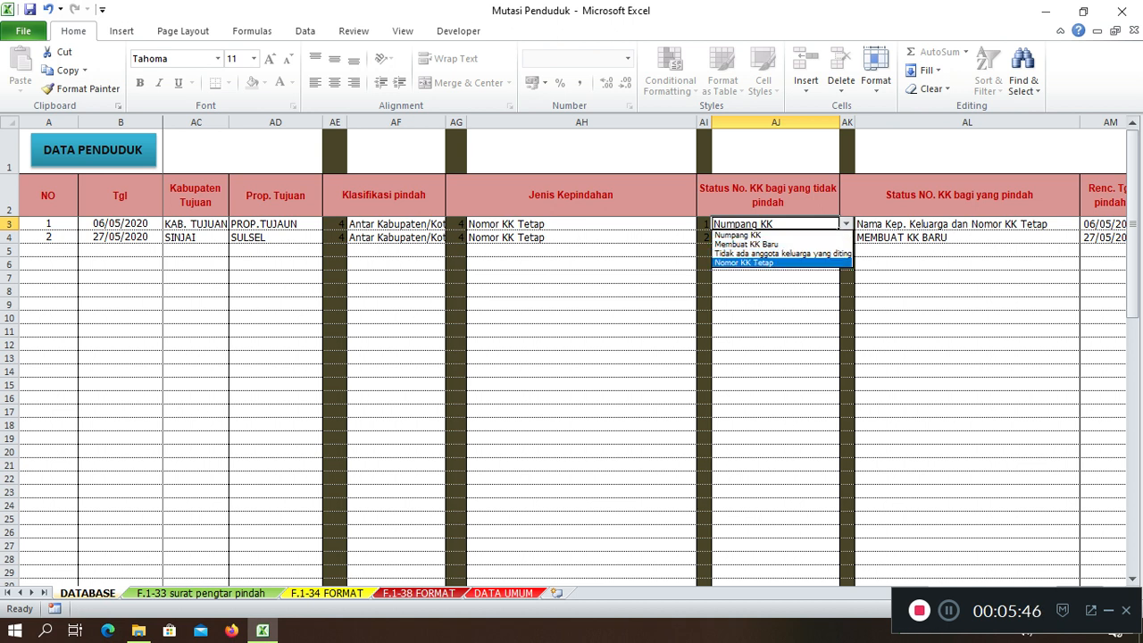
key(Return)
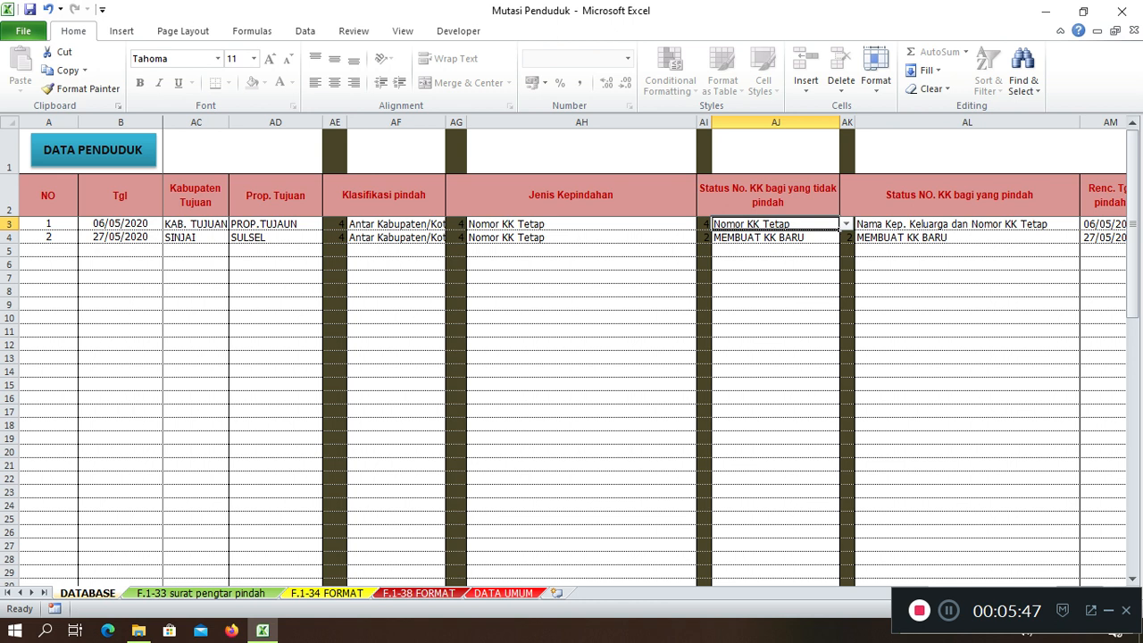
click(846, 224)
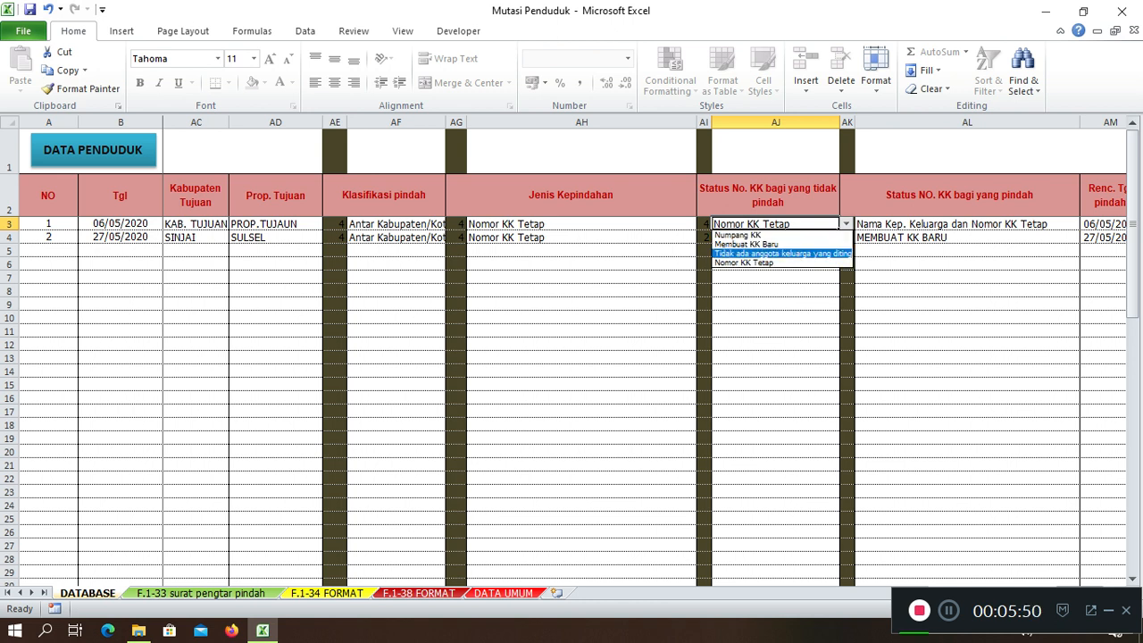
click(967, 224)
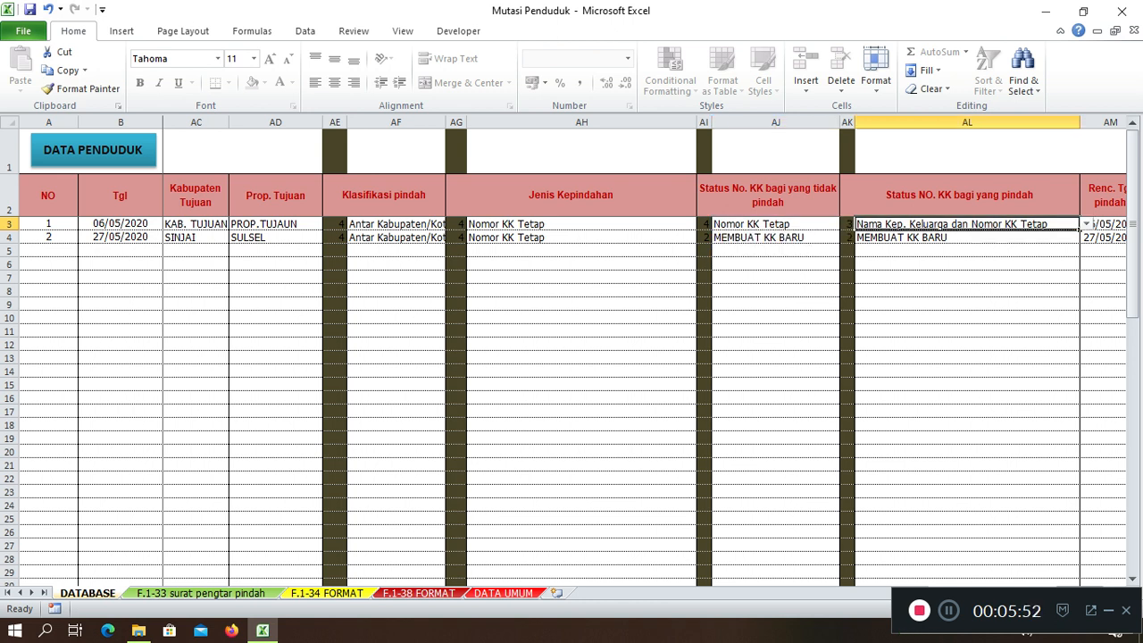
key(alt+Down)
key(Up)
key(Up)
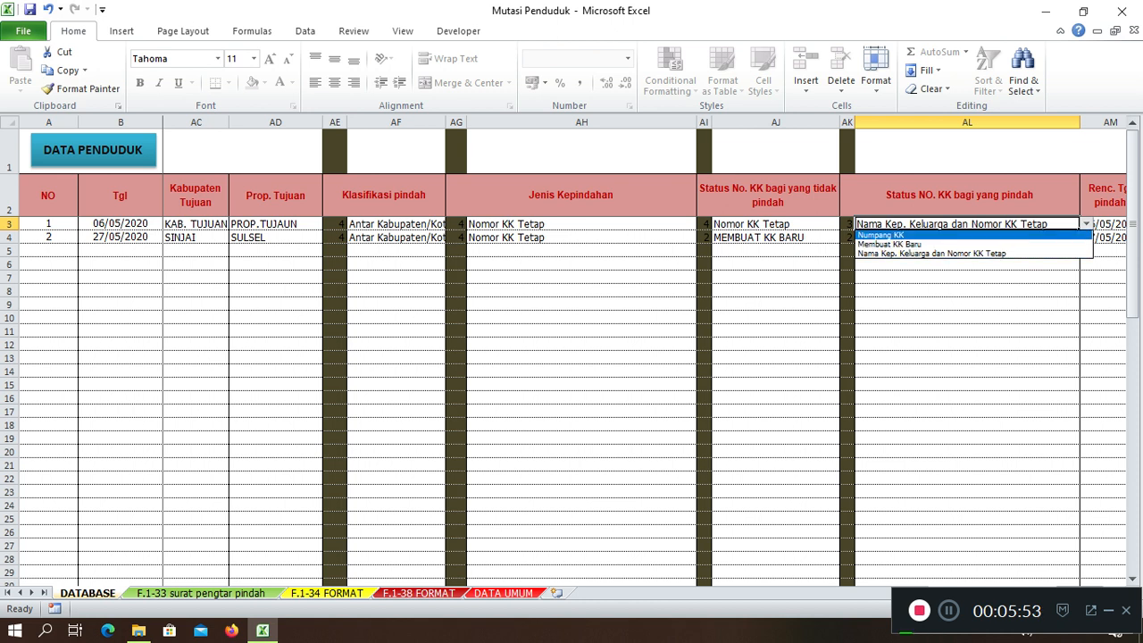
key(Escape)
key(Right)
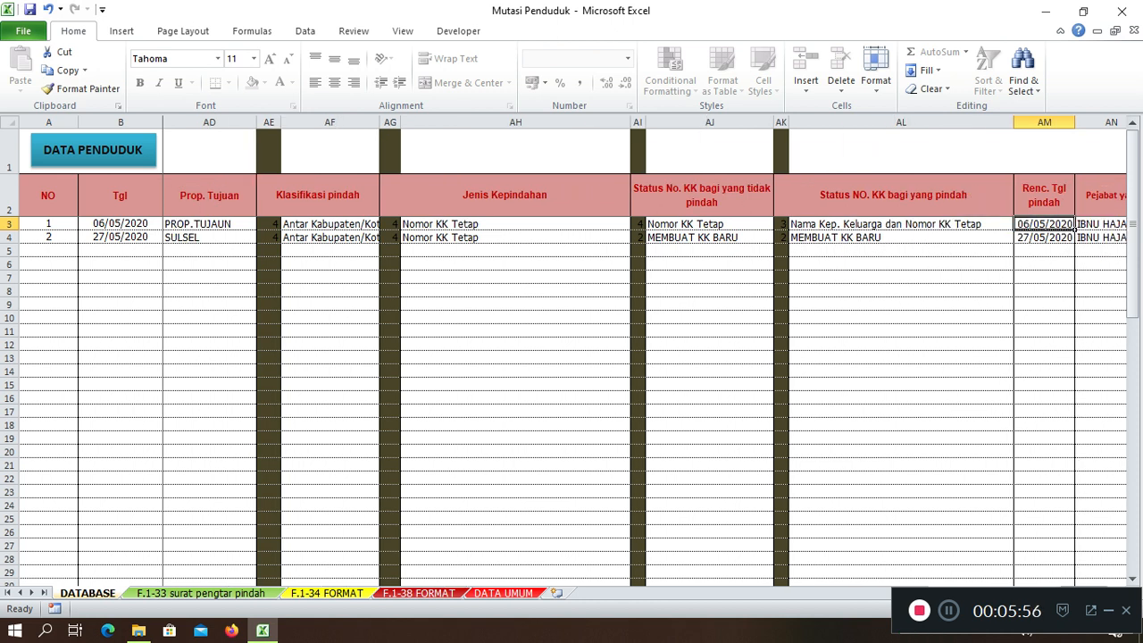
key(Right)
key(Left)
key(Right)
key(Right)
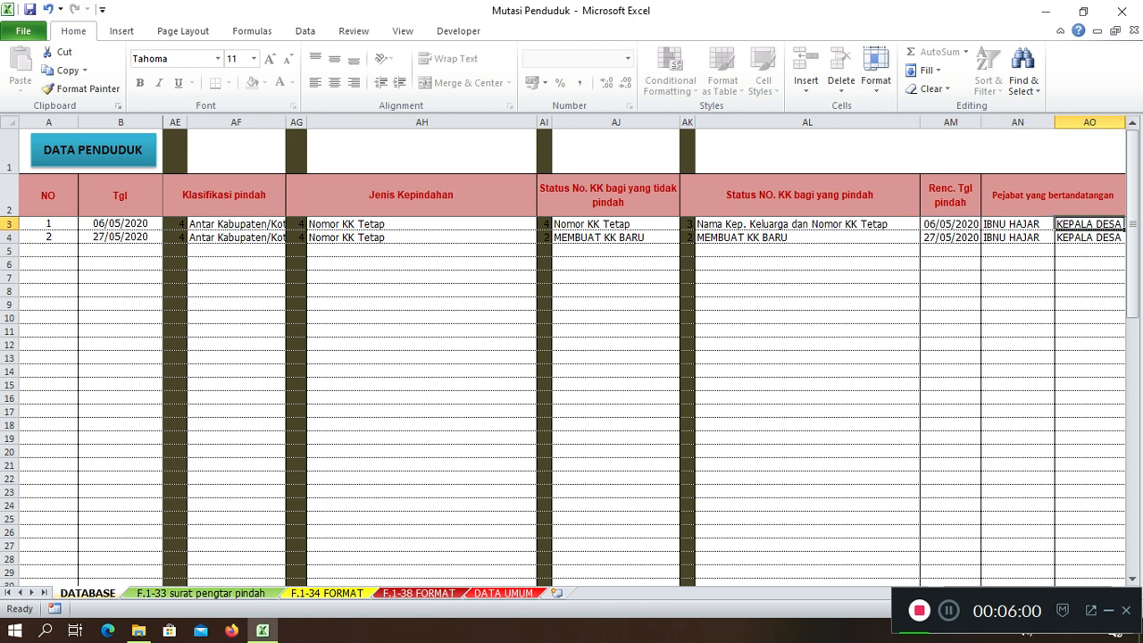
click(121, 236)
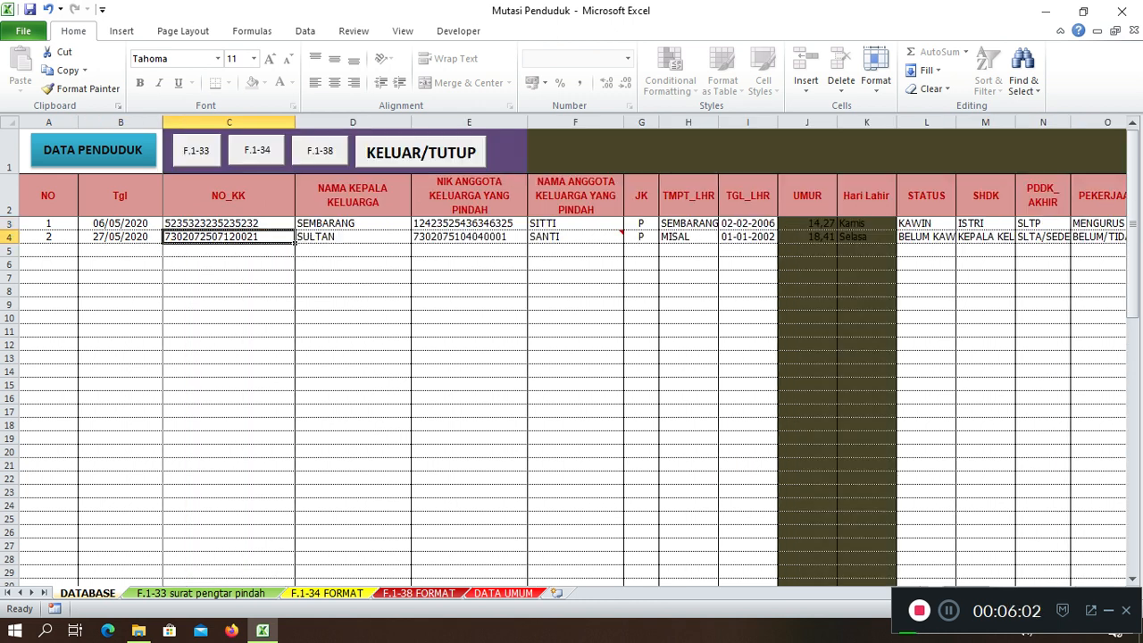
key(Left)
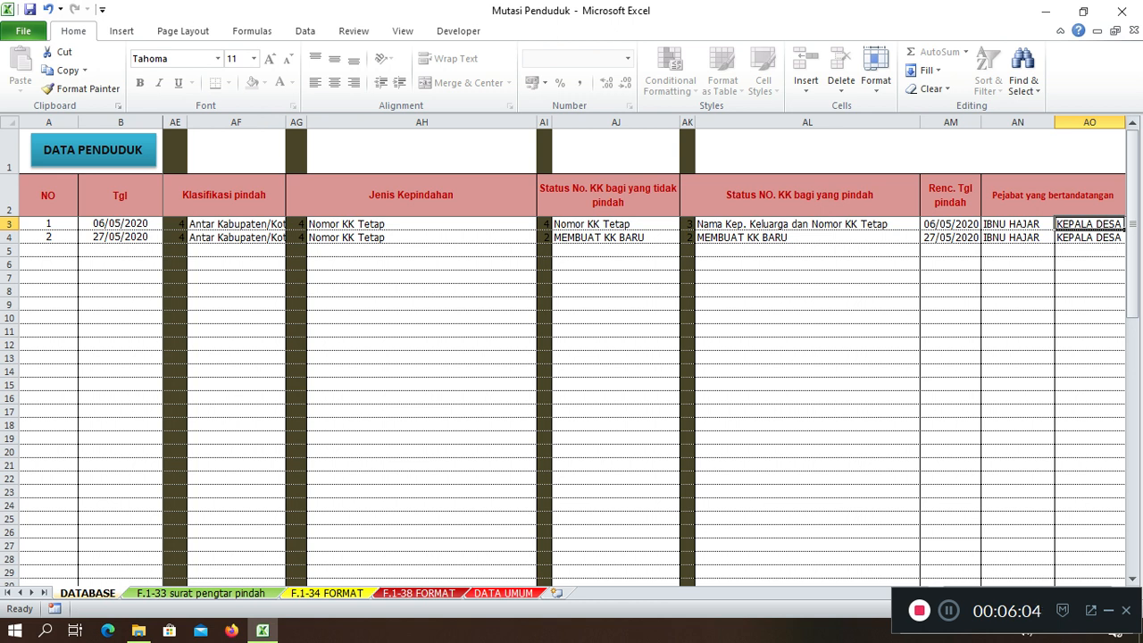
click(1089, 250)
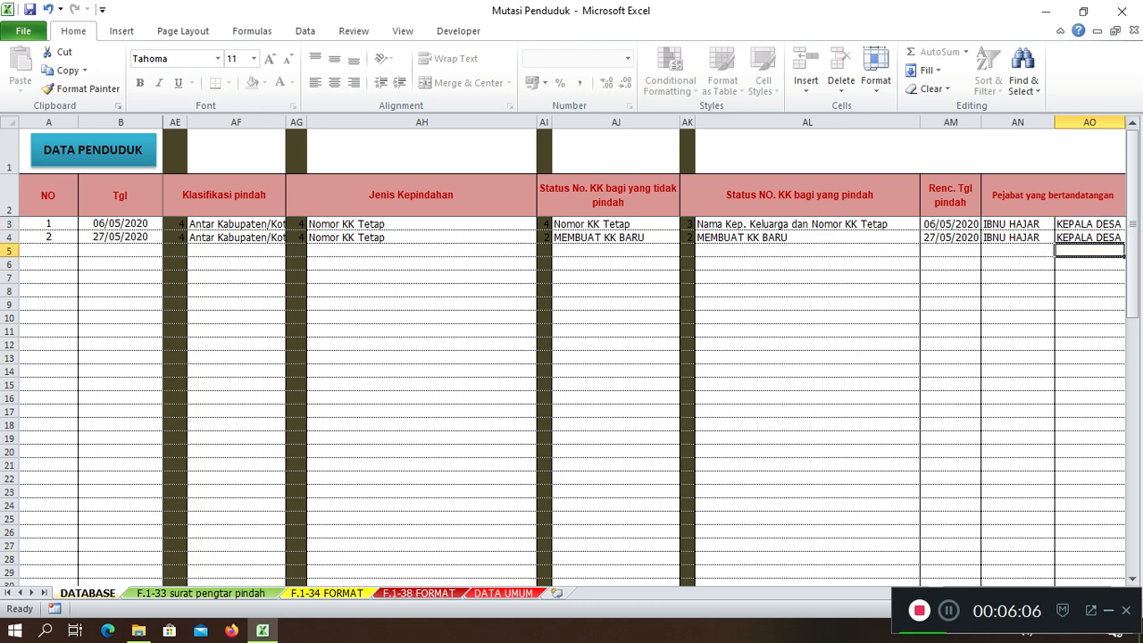
click(1089, 237)
click(1089, 224)
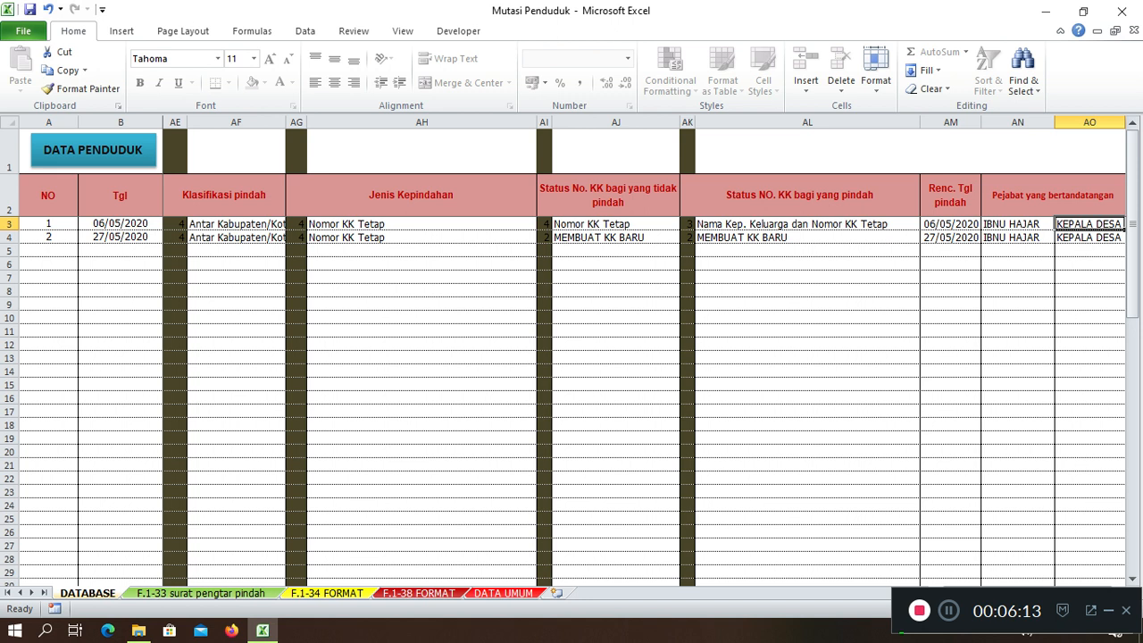
click(421, 372)
key(Left)
key(Left)
key(Left)
key(Left)
key(Left)
key(Left)
key(Left)
key(Left)
key(Left)
key(Left)
key(Left)
key(Left)
key(Left)
key(Left)
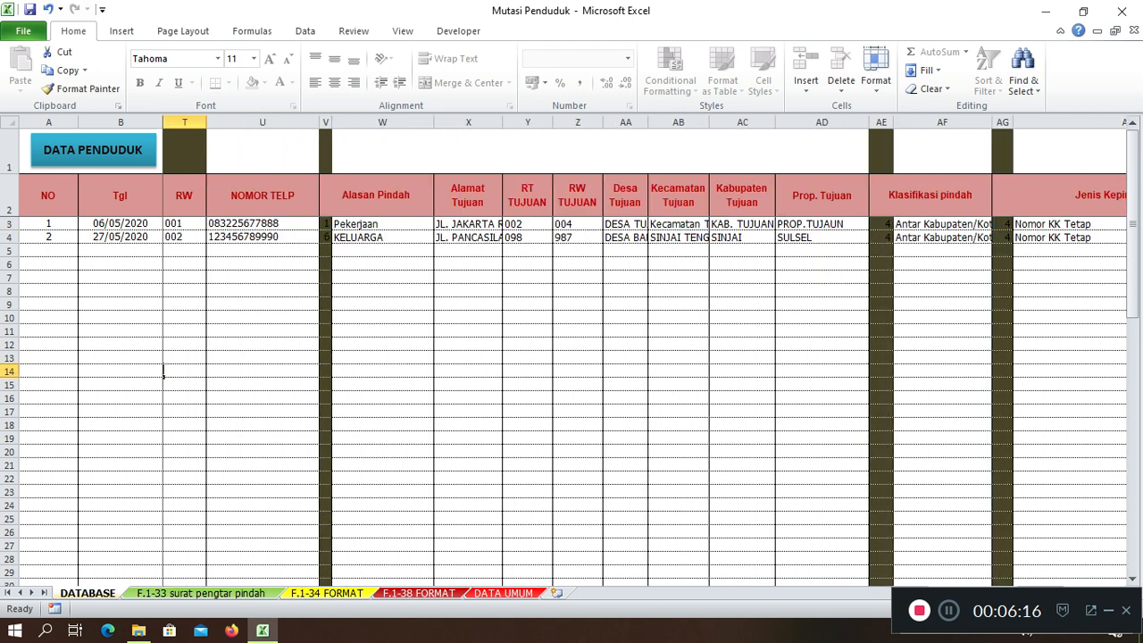
key(Left)
key(Left)
key(Left)
key(Left)
key(Left)
key(Left)
key(Left)
key(Left)
key(Left)
key(Left)
key(Left)
key(Left)
key(Left)
key(Left)
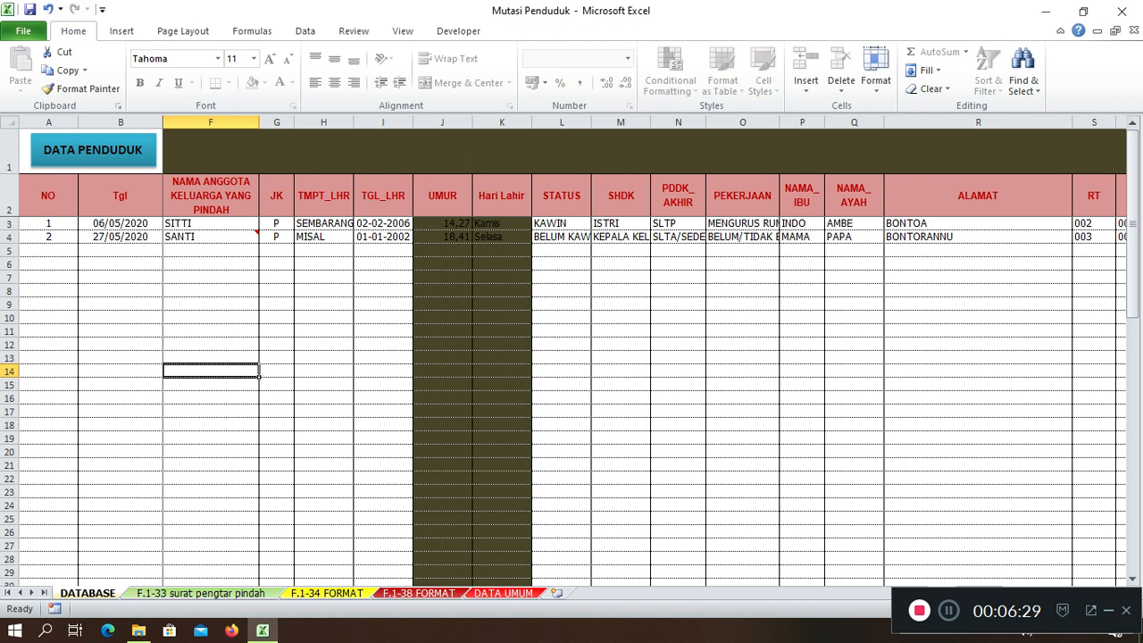
Open the F.1-33 Surat Pengantar Pindah sheet and scroll through it
click(201, 593)
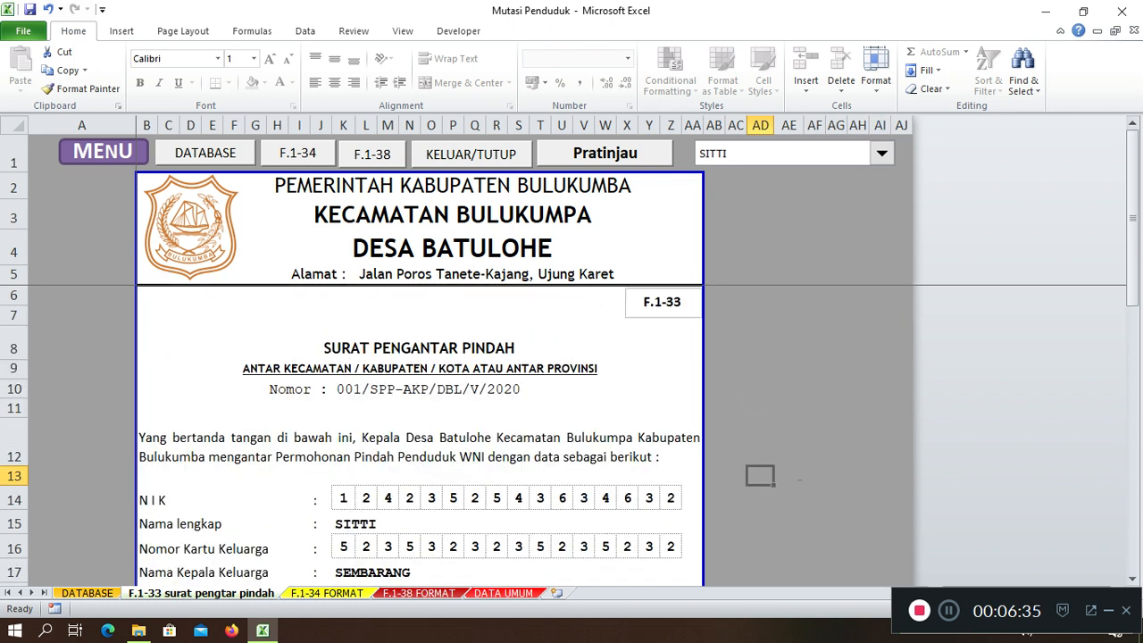
scroll(420, 428, down, 10)
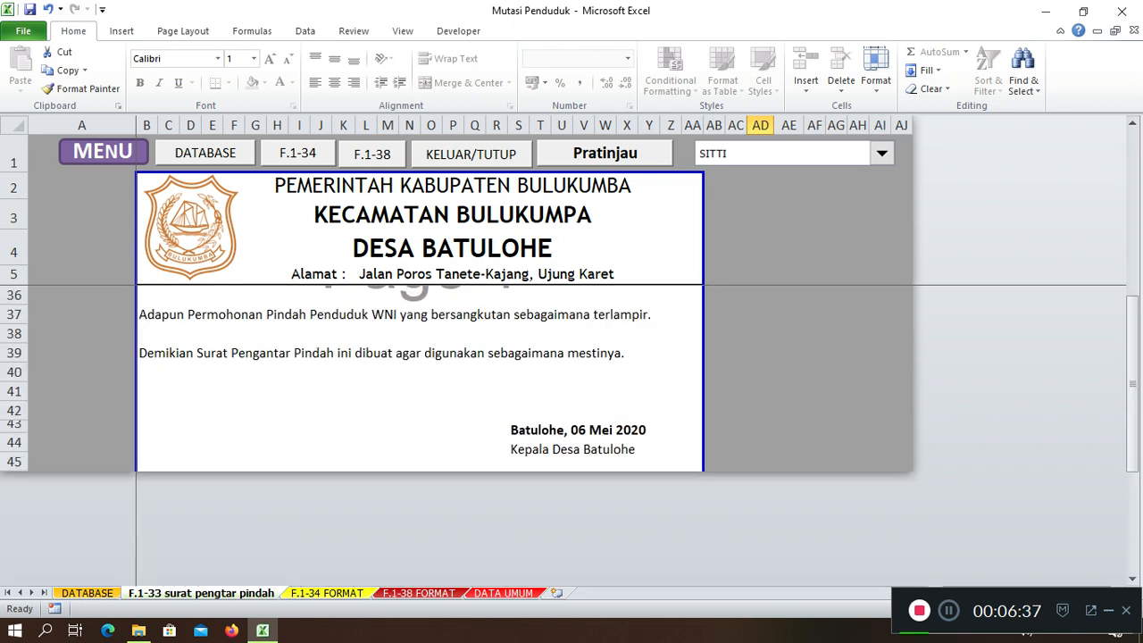
scroll(760, 475, up, 10)
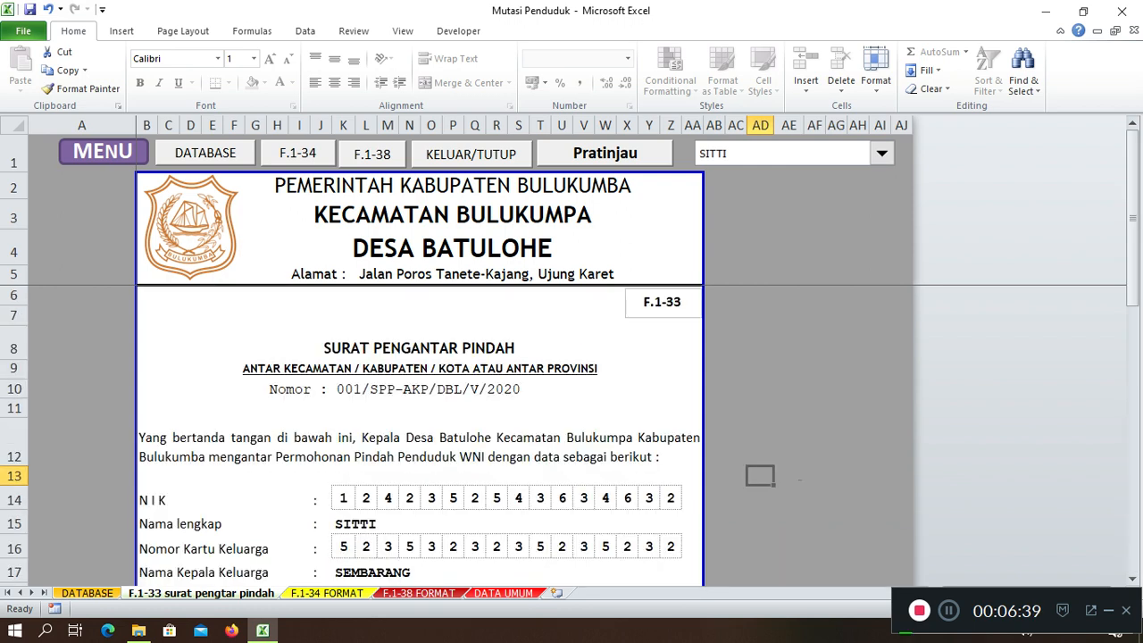
Check the resident name list, keep SITTI selected, and review the letter
click(881, 154)
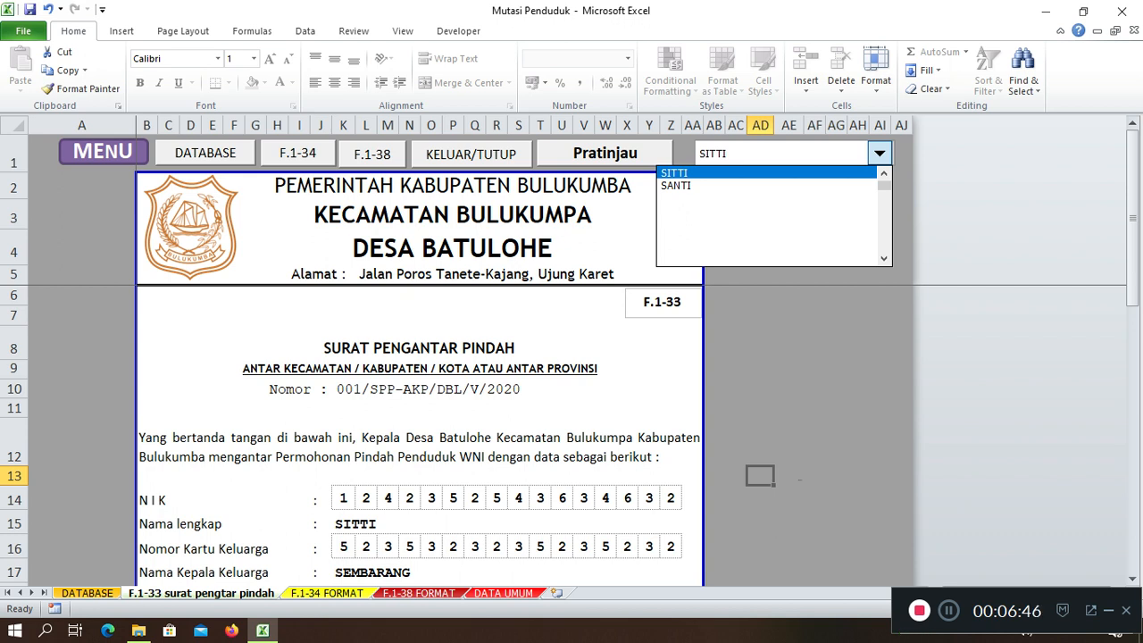
key(Return)
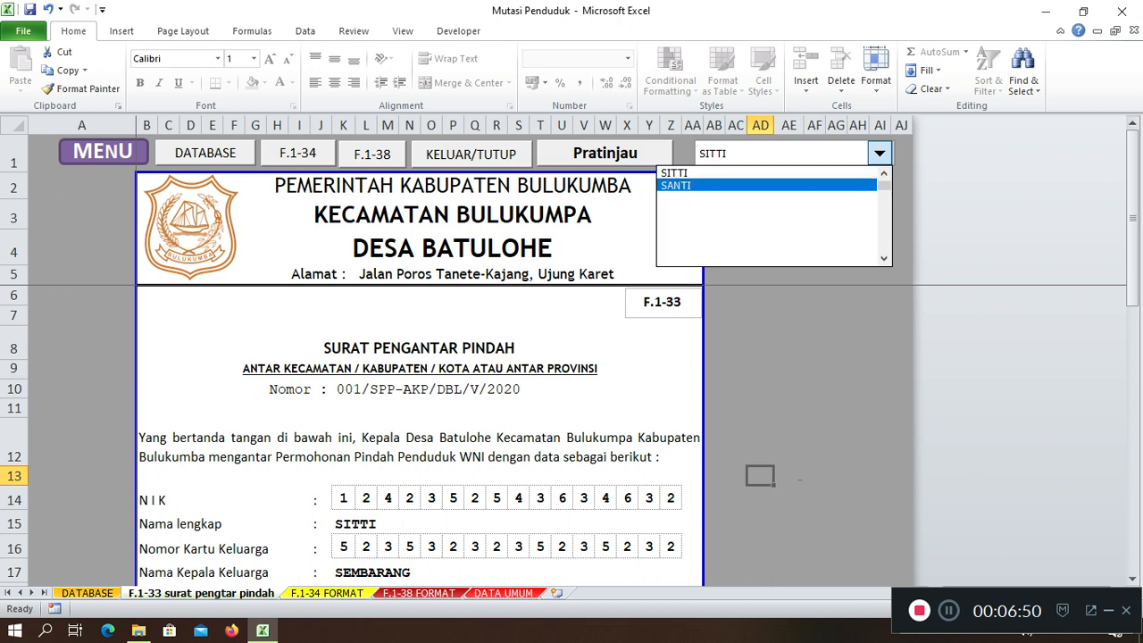
click(732, 173)
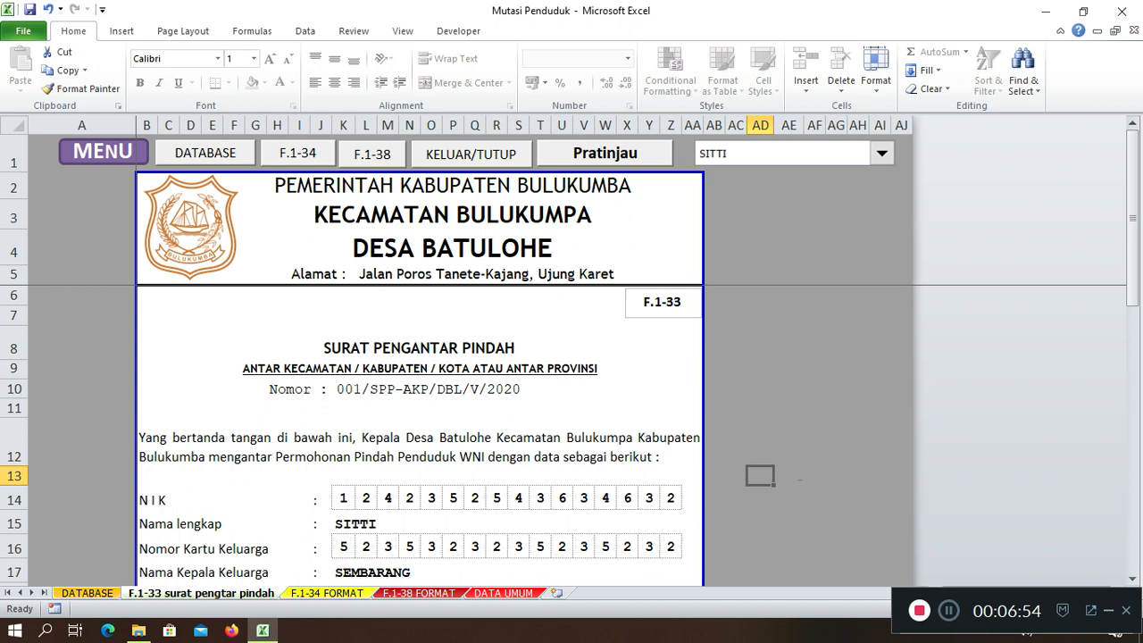
scroll(535, 437, down, 5)
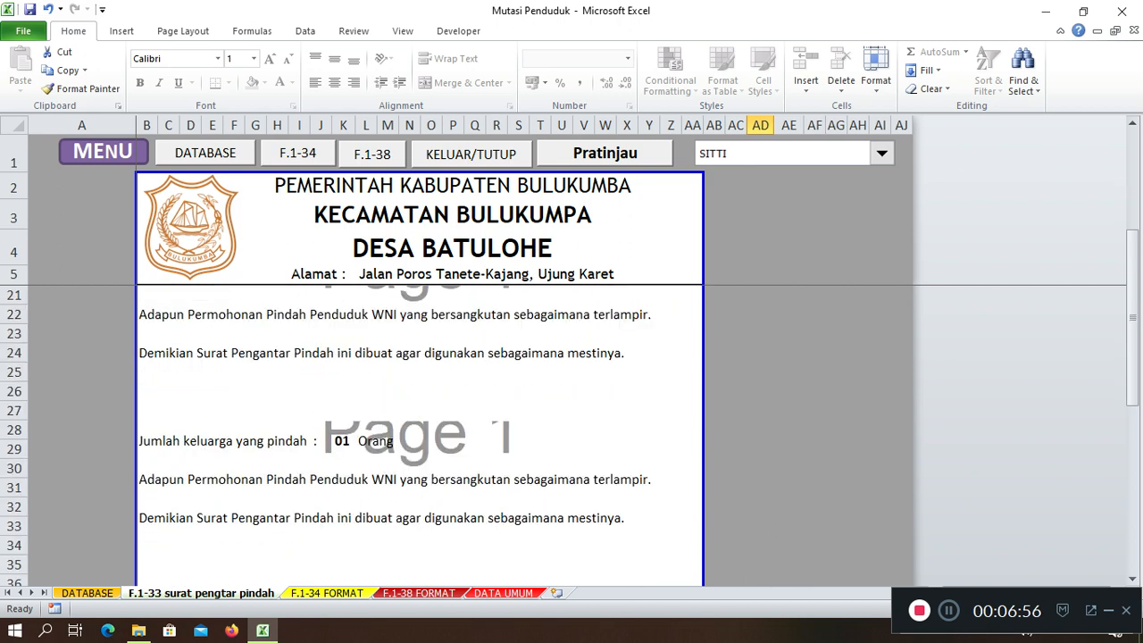
scroll(536, 438, up, 5)
scroll(535, 437, down, 4)
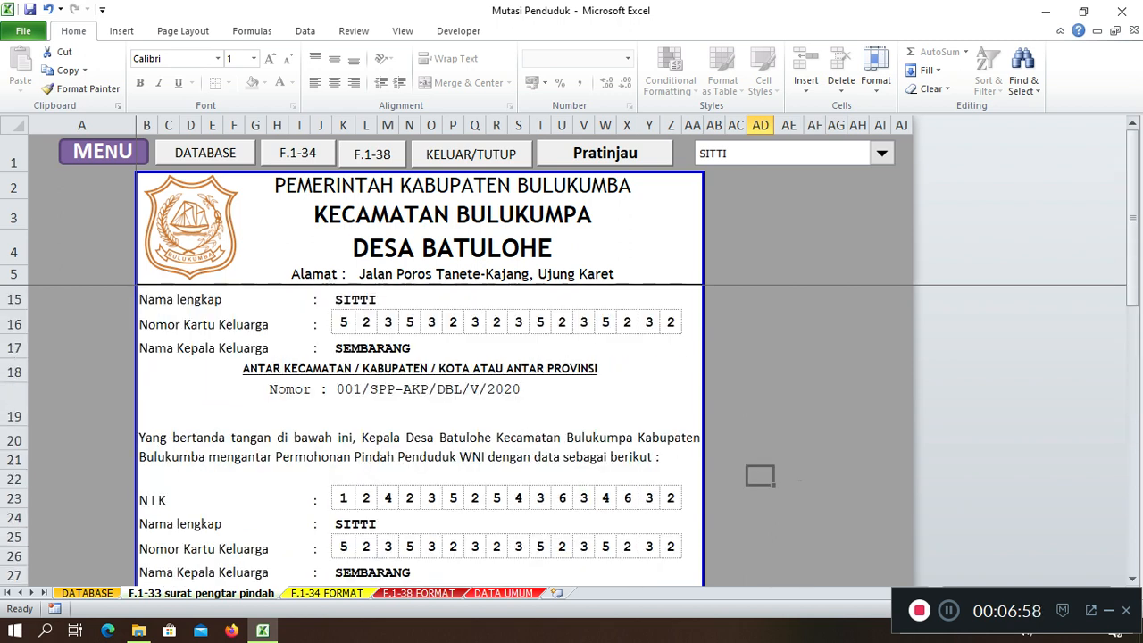
scroll(420, 428, up, 4)
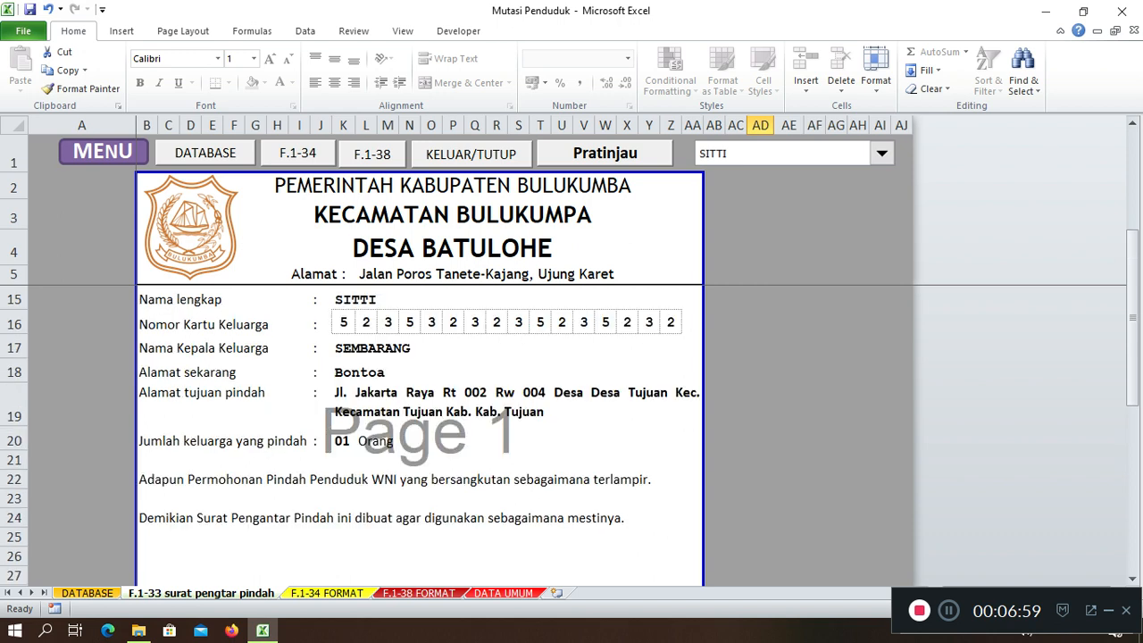
Switch to F.1-34 FORMAT and scroll through the arrival certificate
key(ctrl+Page_Down)
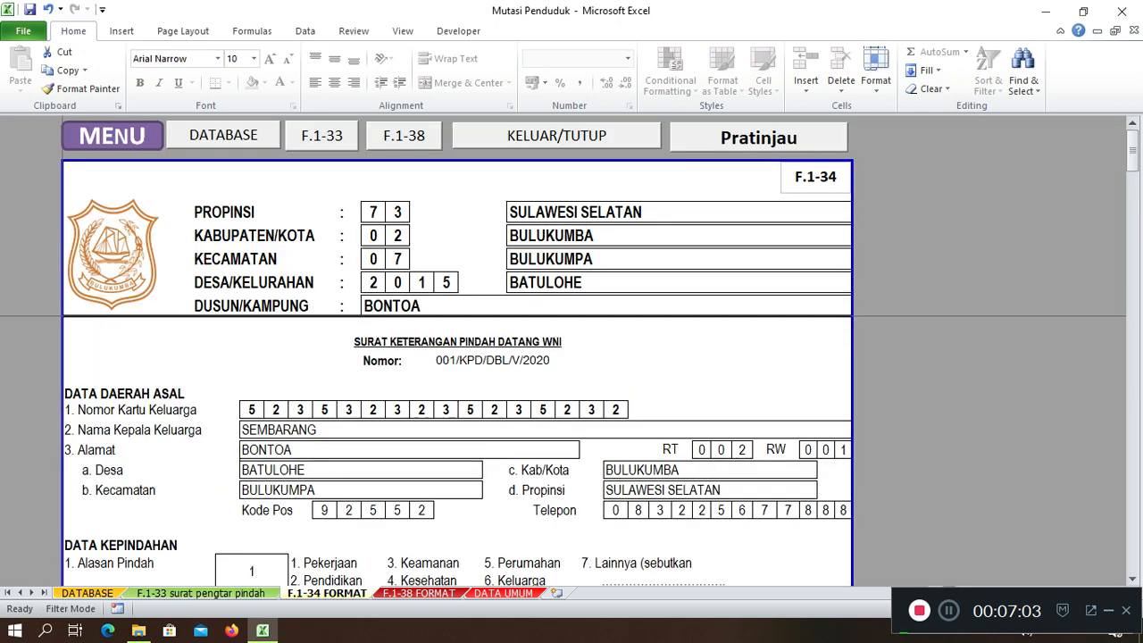
scroll(457, 451, down, 1)
scroll(457, 451, up, 1)
scroll(458, 451, down, 1)
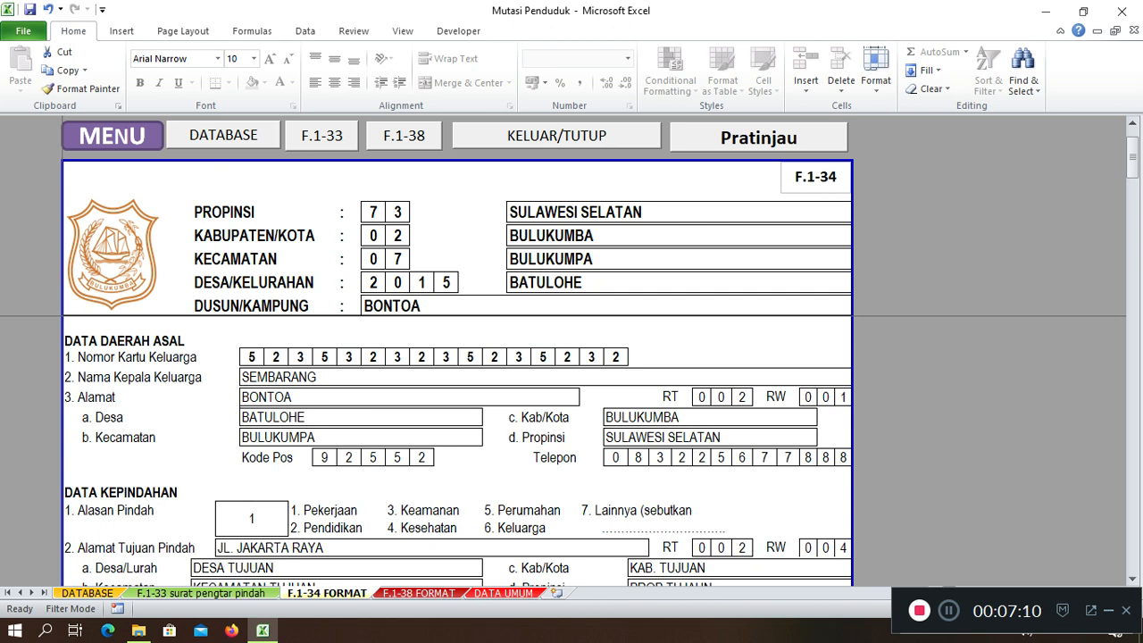
scroll(457, 451, up, 1)
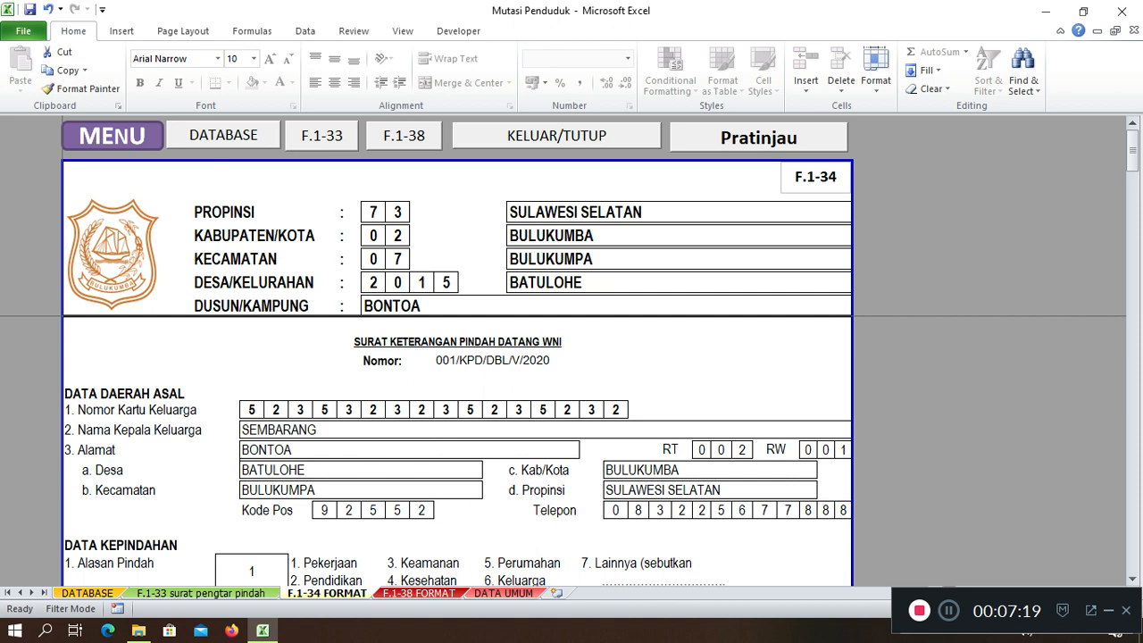
Check the village officials on DATA UMUM, including KADUS BONTORANNU, then re-review F.1-34 FORMAT
click(503, 593)
click(397, 292)
click(397, 325)
click(398, 392)
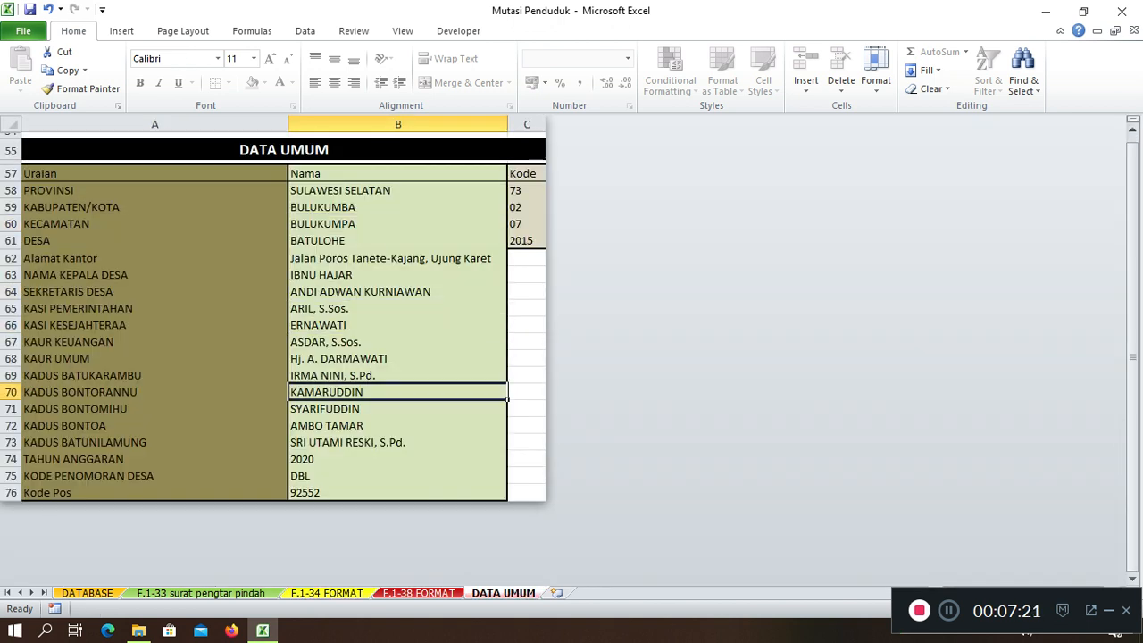
click(327, 593)
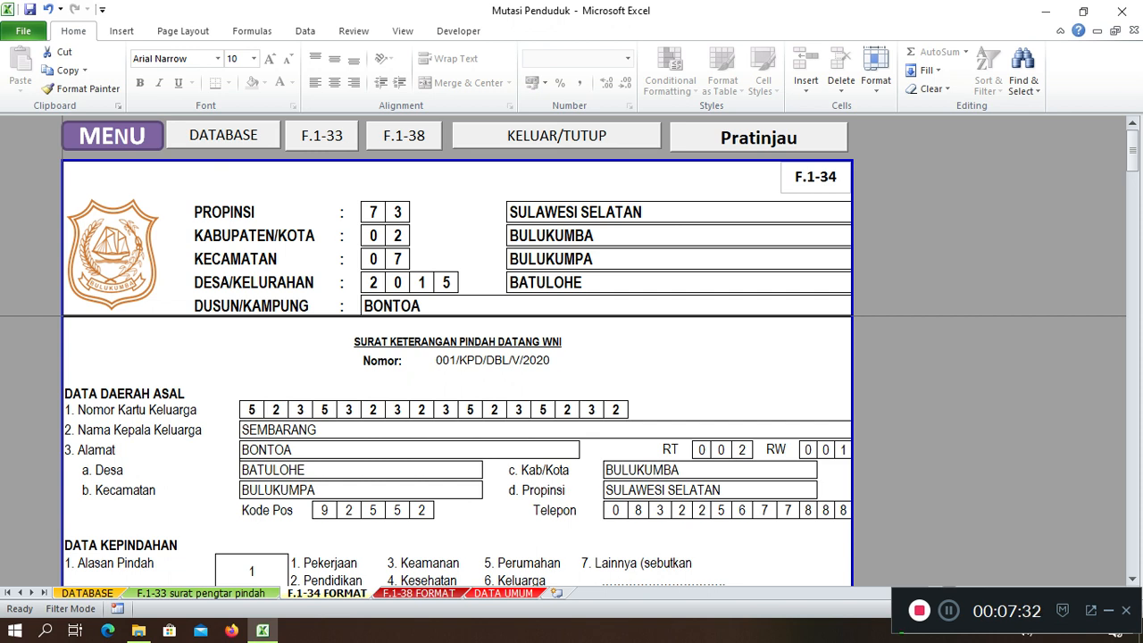
scroll(457, 451, down, 2)
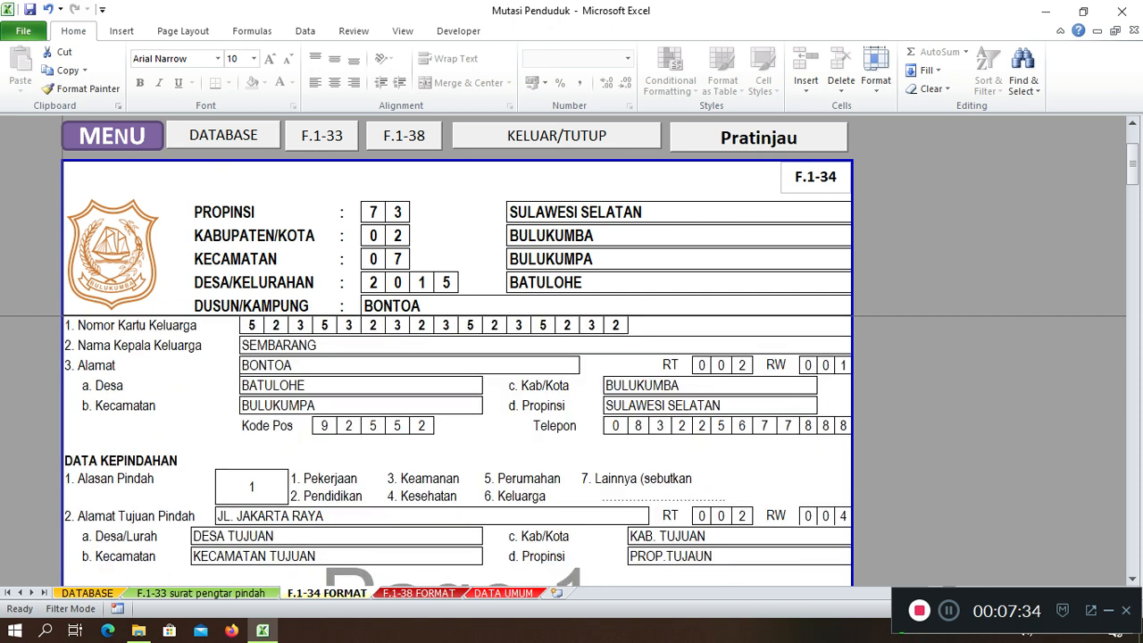
scroll(457, 451, down, 2)
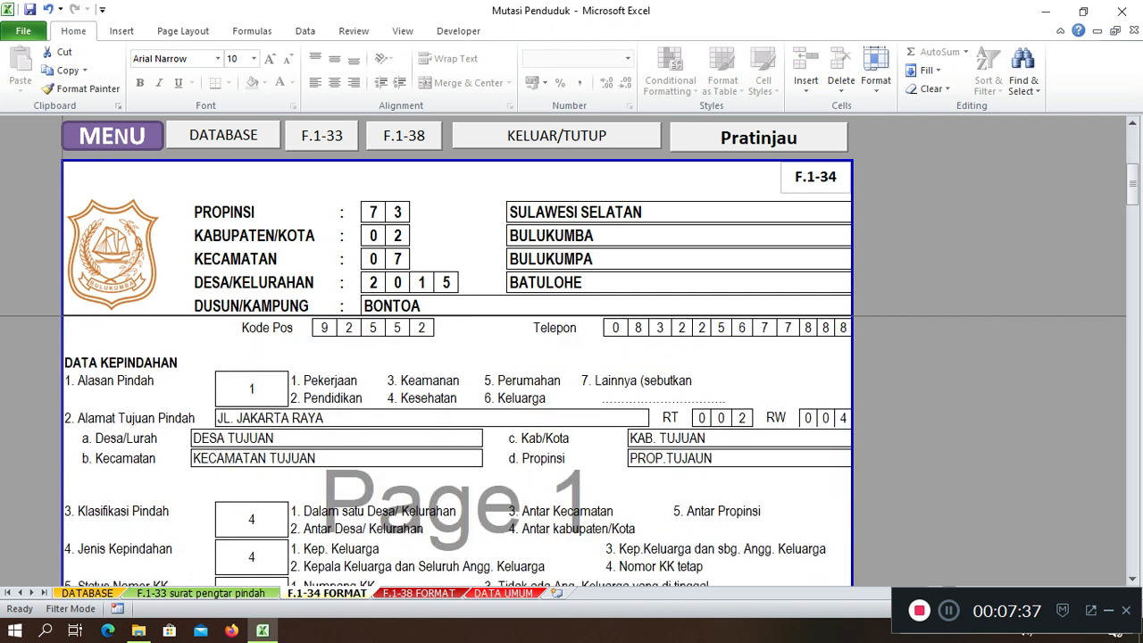
scroll(457, 451, up, 1)
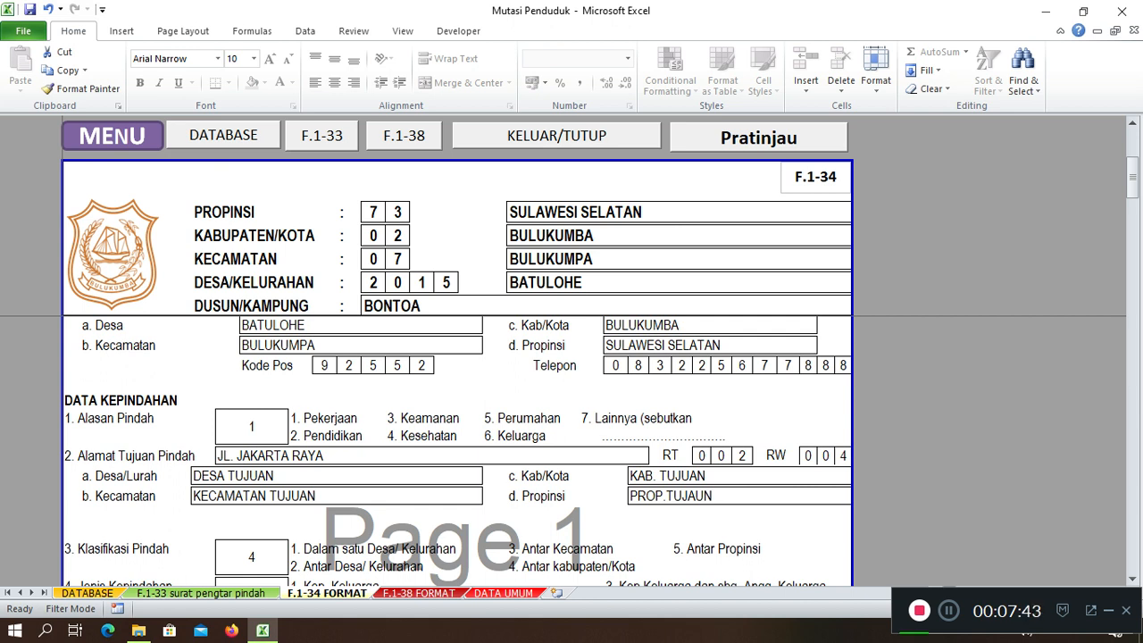
Return to DATABASE and move to the first record's Alasan Pindah column
click(87, 593)
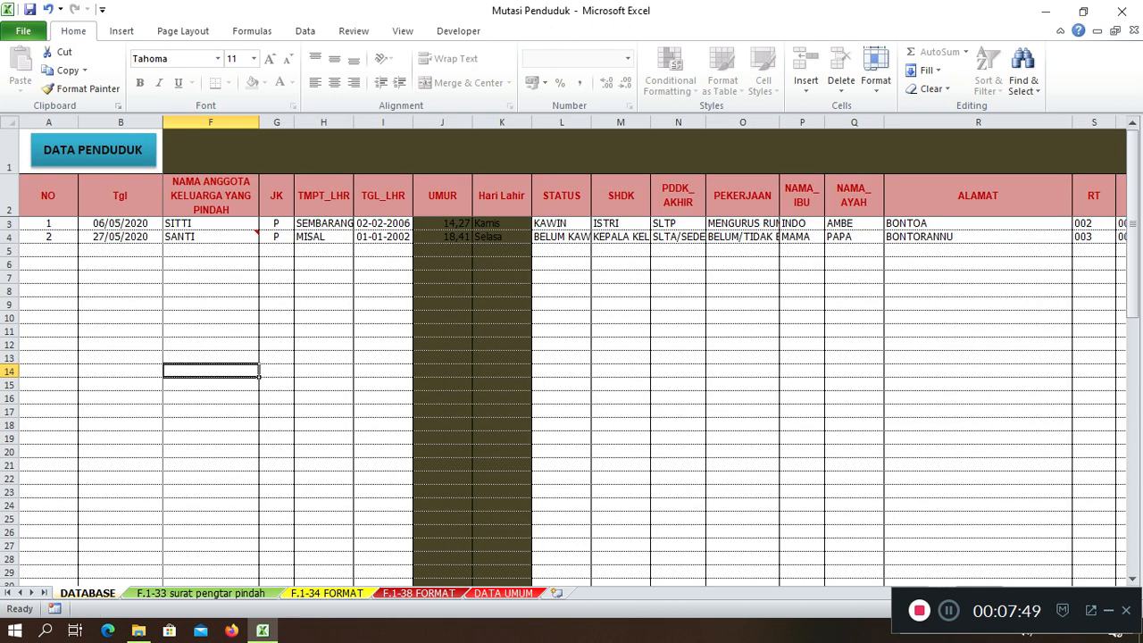
key(Left)
key(Left)
key(Right)
key(Right)
key(Right)
key(Right)
key(Right)
key(Up)
key(Up)
key(Up)
key(Up)
key(Up)
key(Up)
key(Up)
key(Up)
key(Up)
key(Up)
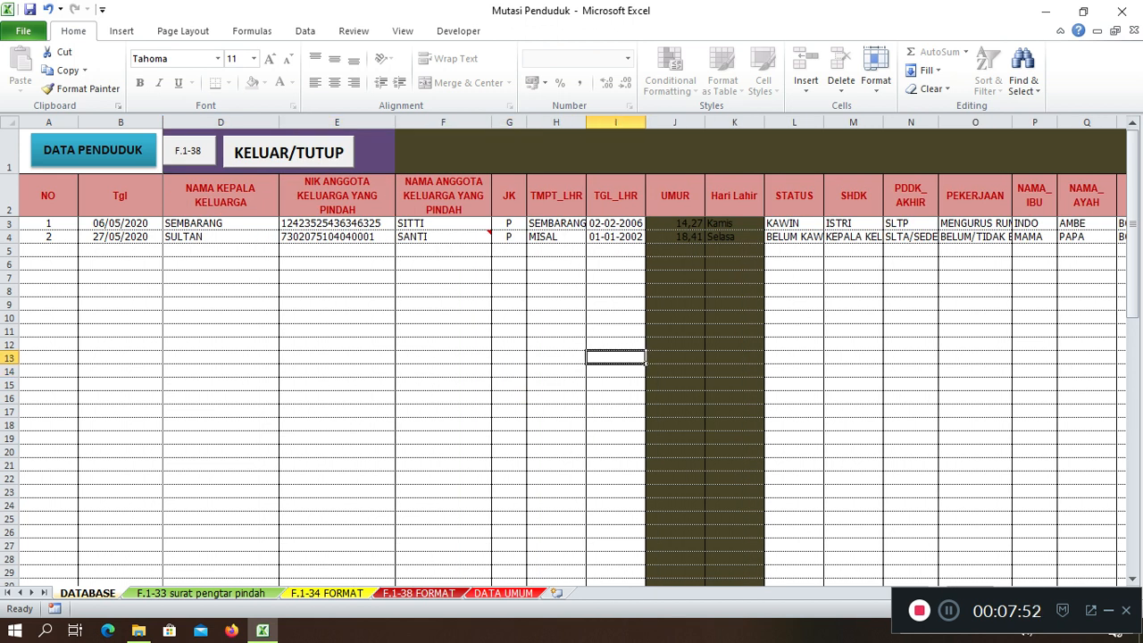
key(Up)
key(Right)
key(Right)
key(Right)
key(Right)
key(Right)
key(Right)
key(Right)
key(Right)
key(Right)
key(Right)
key(Right)
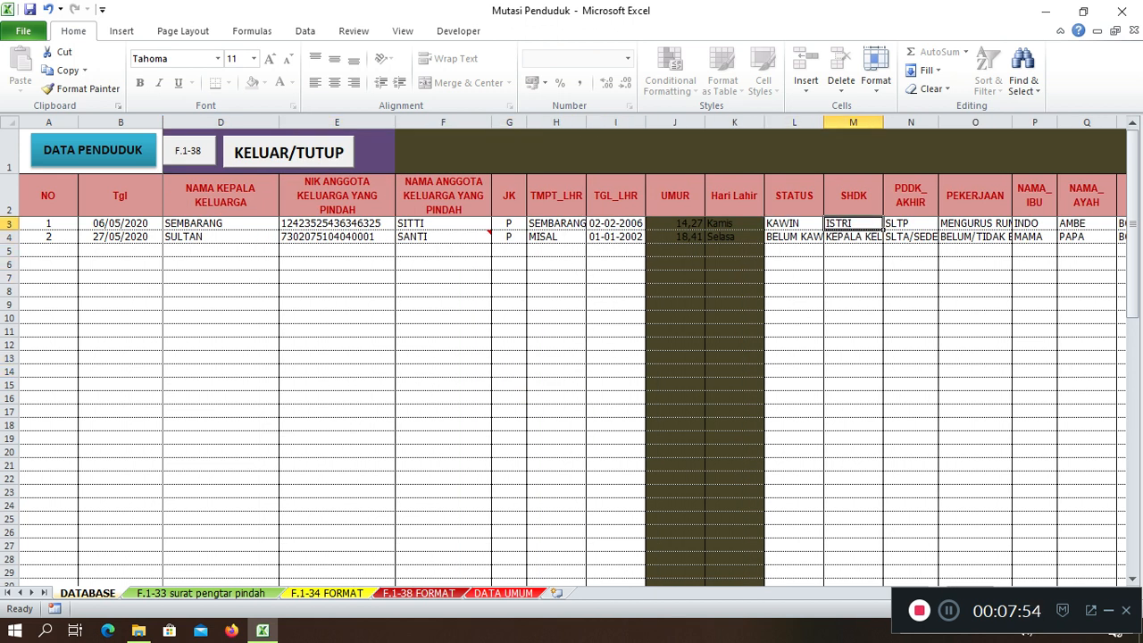
key(Right)
key(Right)
key(Right)
key(Right)
key(Right)
key(Right)
key(Right)
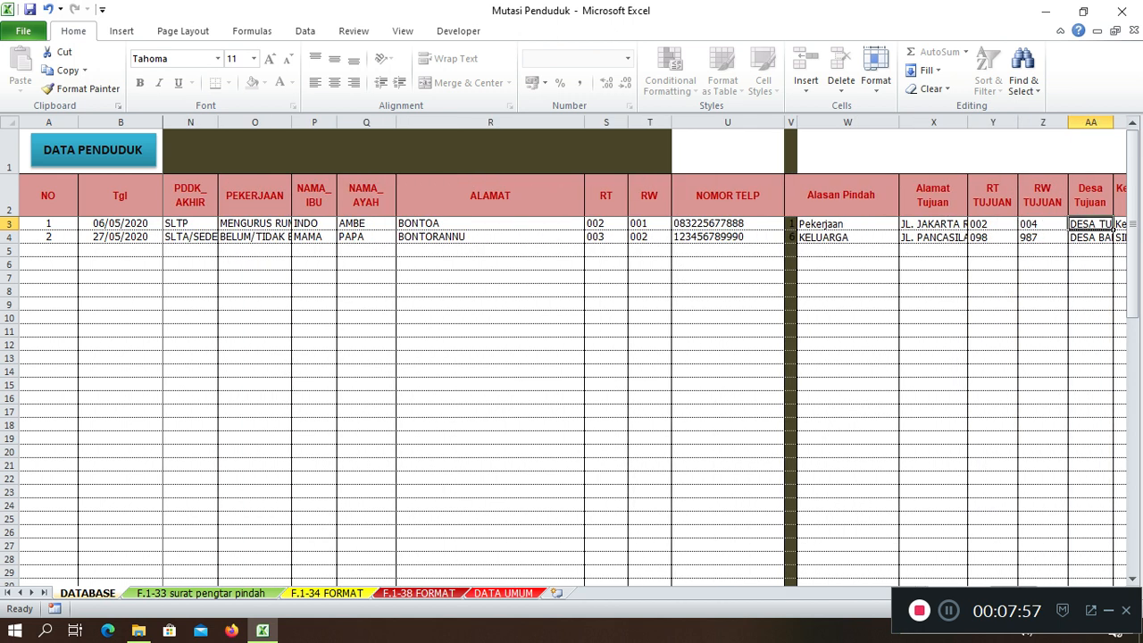
Set the first record's reason to Keamanan and confirm F.1-34 shows 3
key(Left)
key(Left)
key(Left)
key(Left)
key(alt+Down)
key(Down)
key(Down)
key(Return)
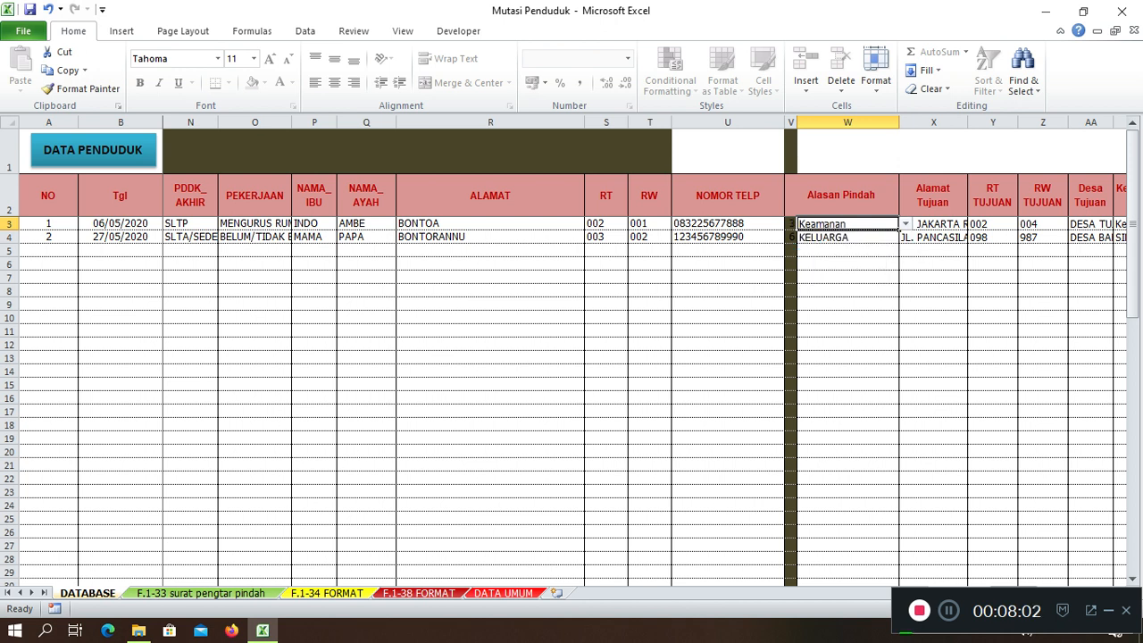
click(201, 593)
click(327, 593)
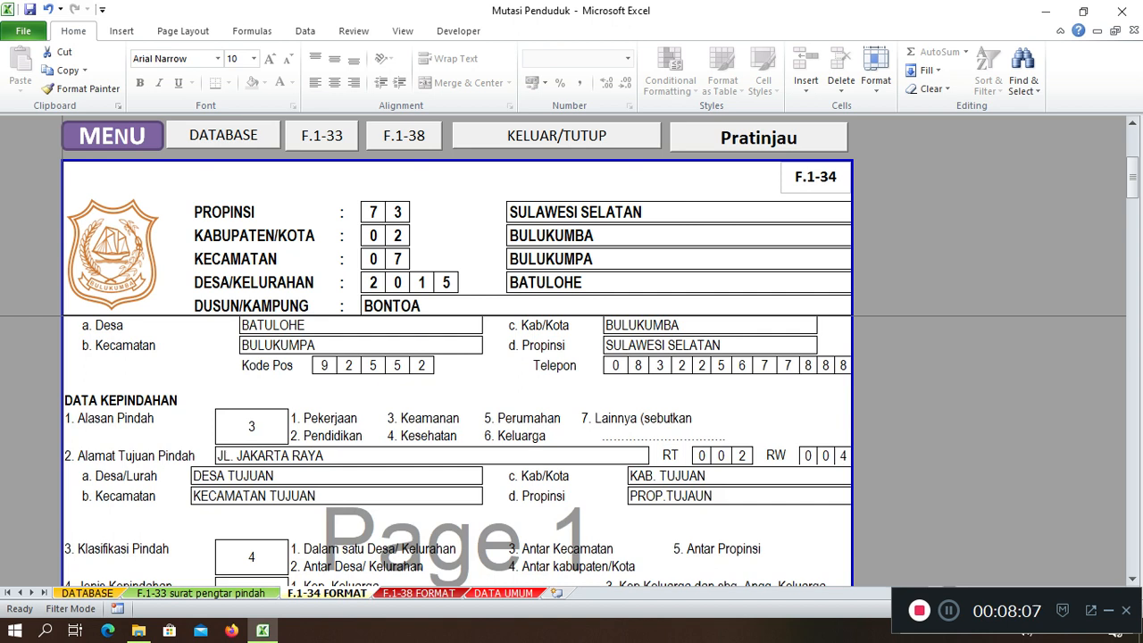
scroll(457, 451, down, 1)
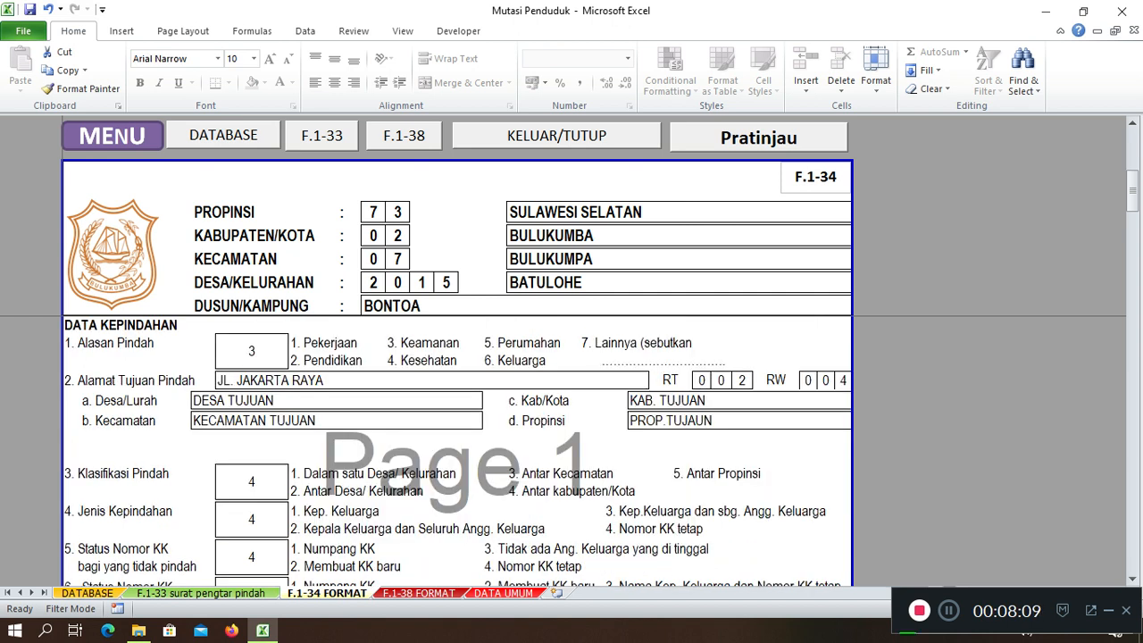
scroll(457, 452, up, 2)
scroll(457, 451, down, 1)
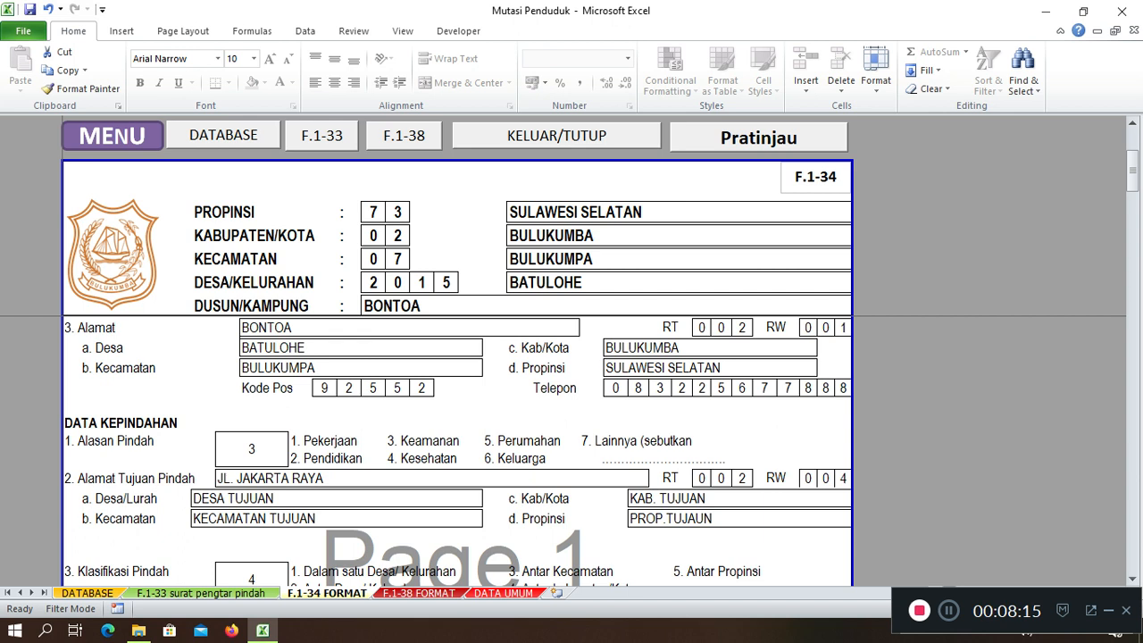
scroll(455, 446, down, 1)
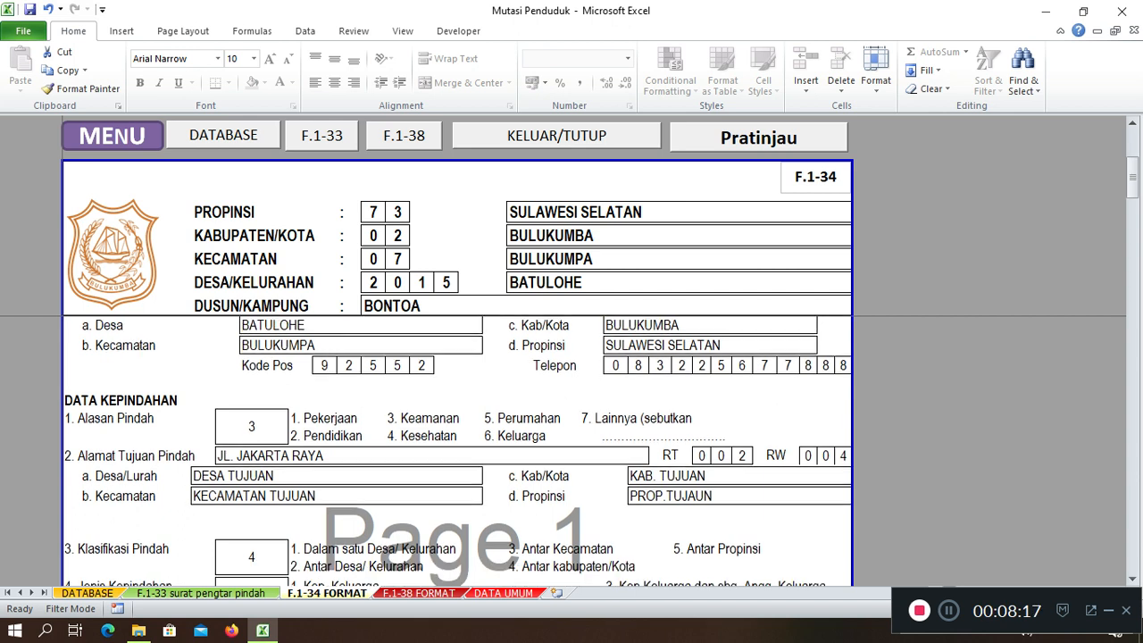
scroll(455, 446, down, 4)
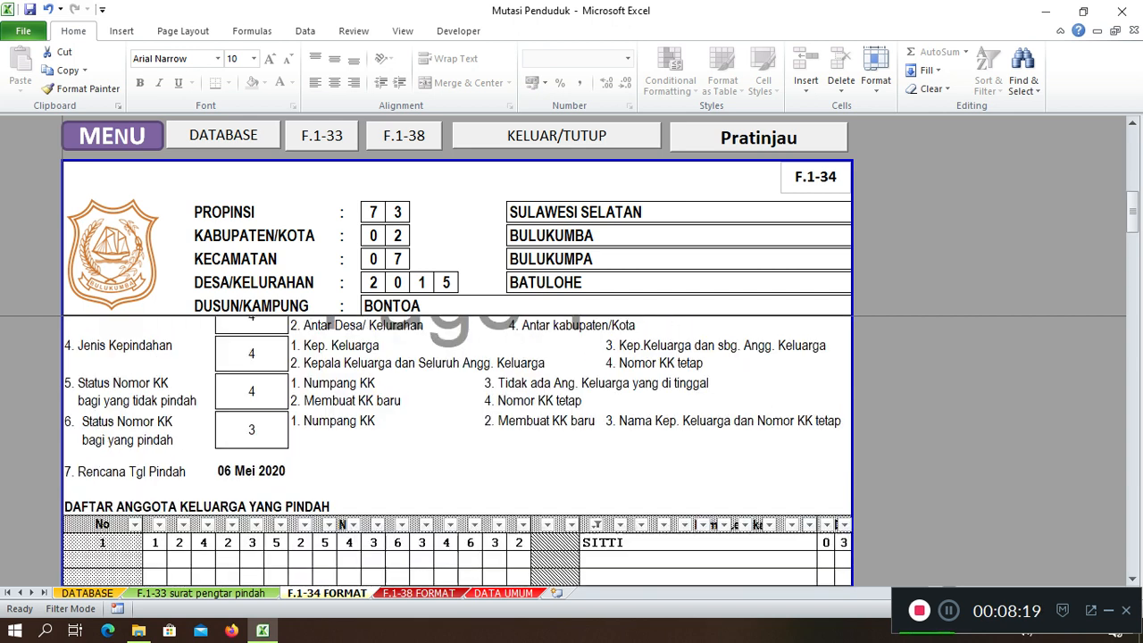
scroll(456, 446, down, 3)
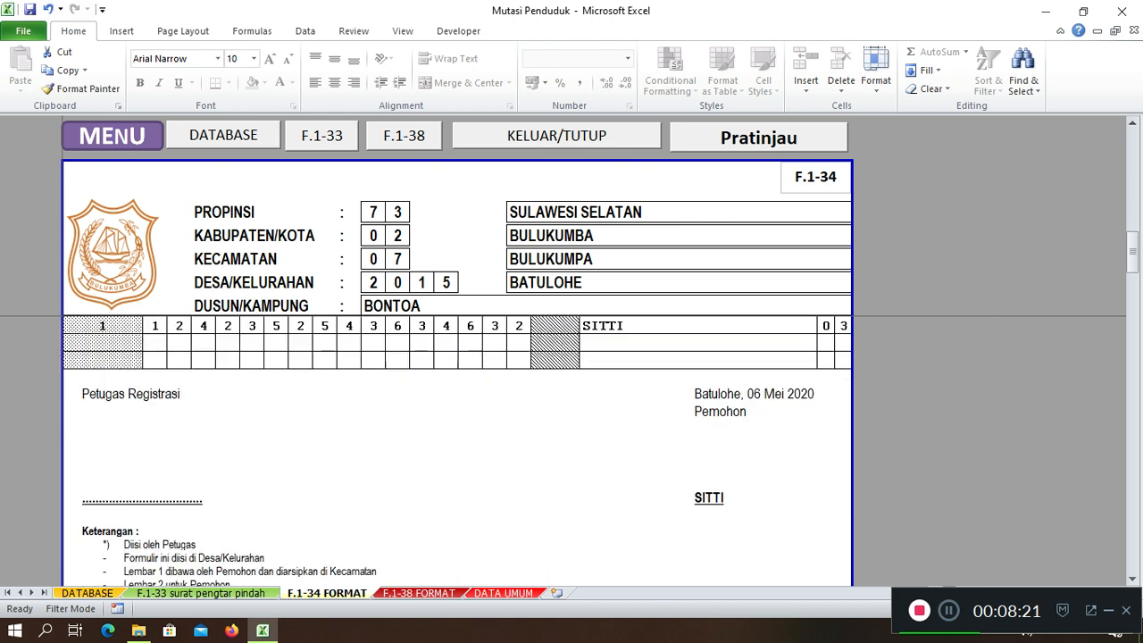
scroll(456, 446, down, 2)
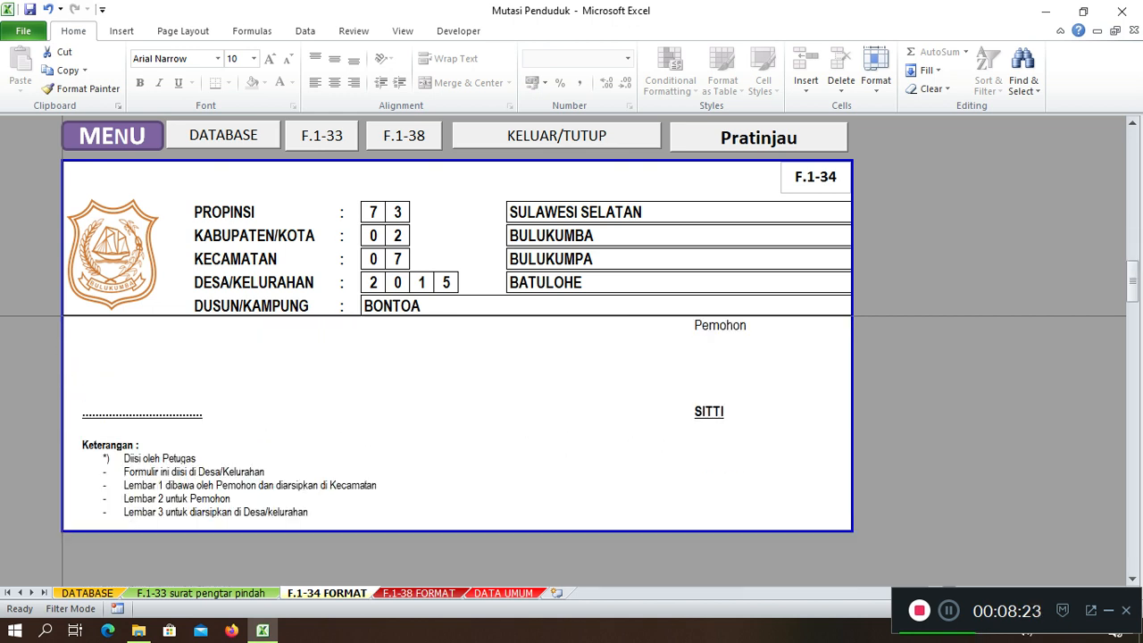
scroll(455, 447, up, 6)
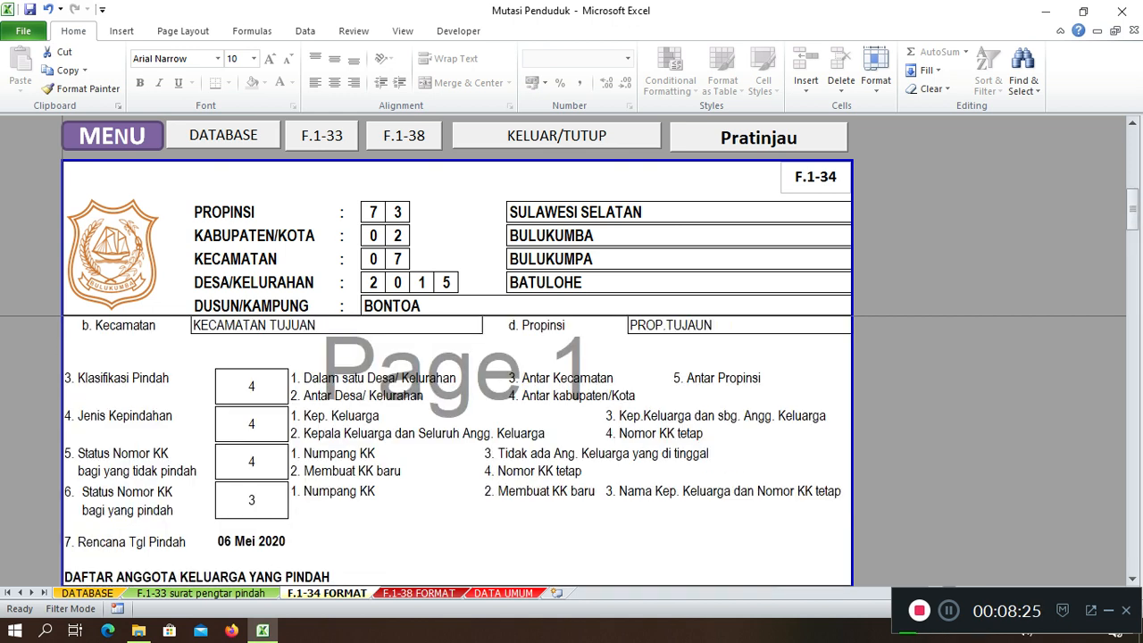
scroll(455, 447, down, 1)
scroll(456, 446, up, 1)
scroll(456, 446, down, 1)
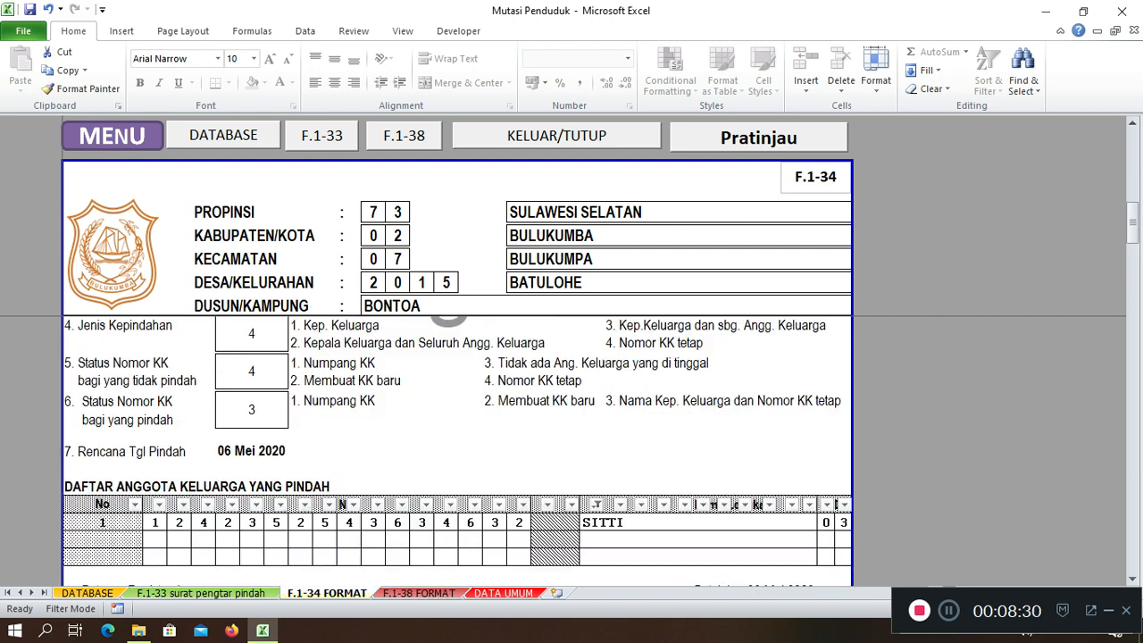
scroll(456, 446, up, 6)
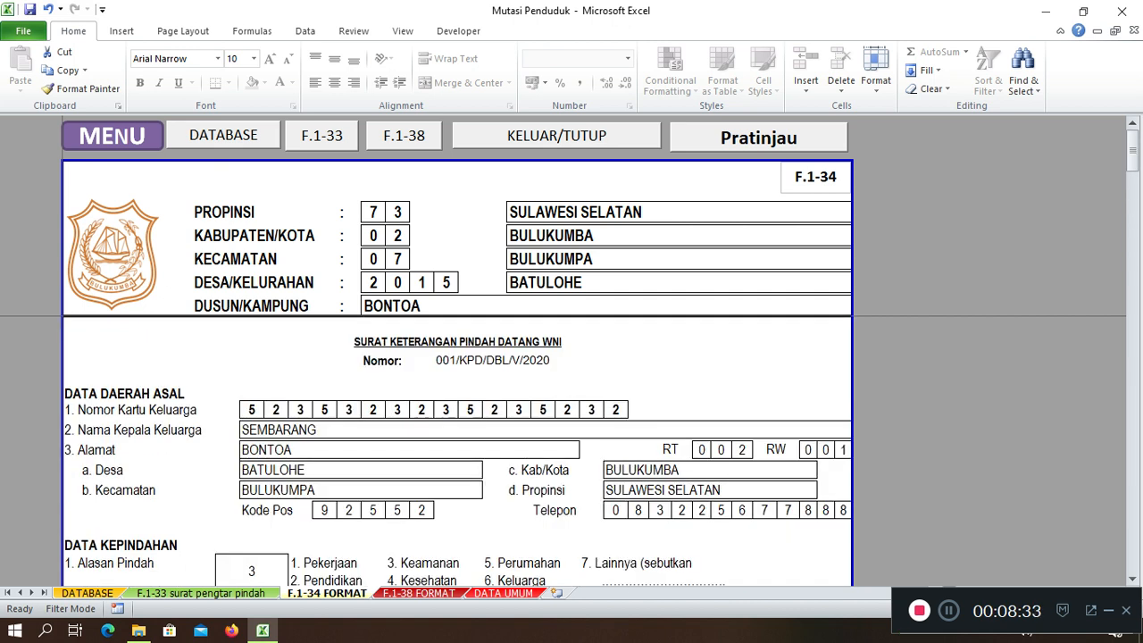
Review the F.1-38 FORMAT form showing the first resident's move to JL. JAKARTA RAYA
click(419, 593)
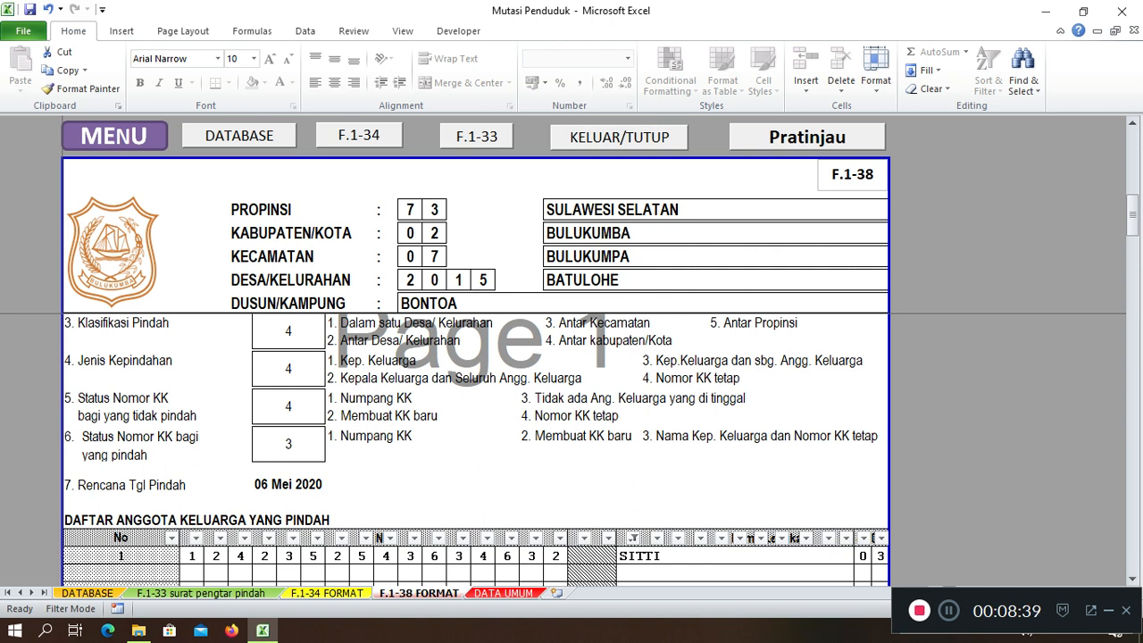
scroll(476, 447, up, 5)
scroll(476, 446, down, 3)
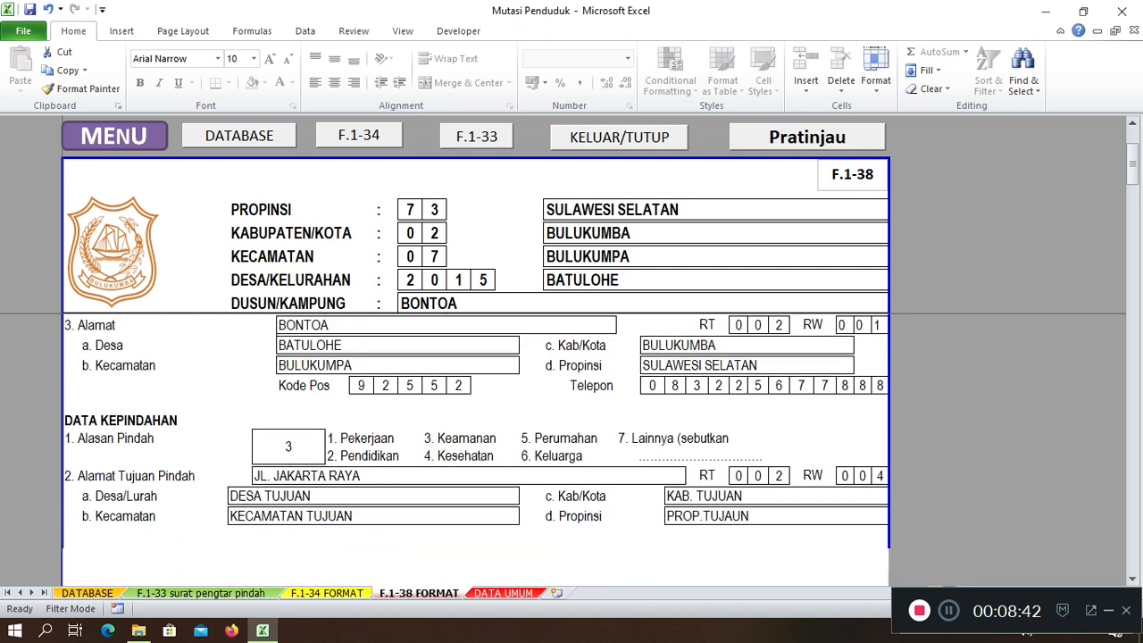
scroll(476, 446, down, 1)
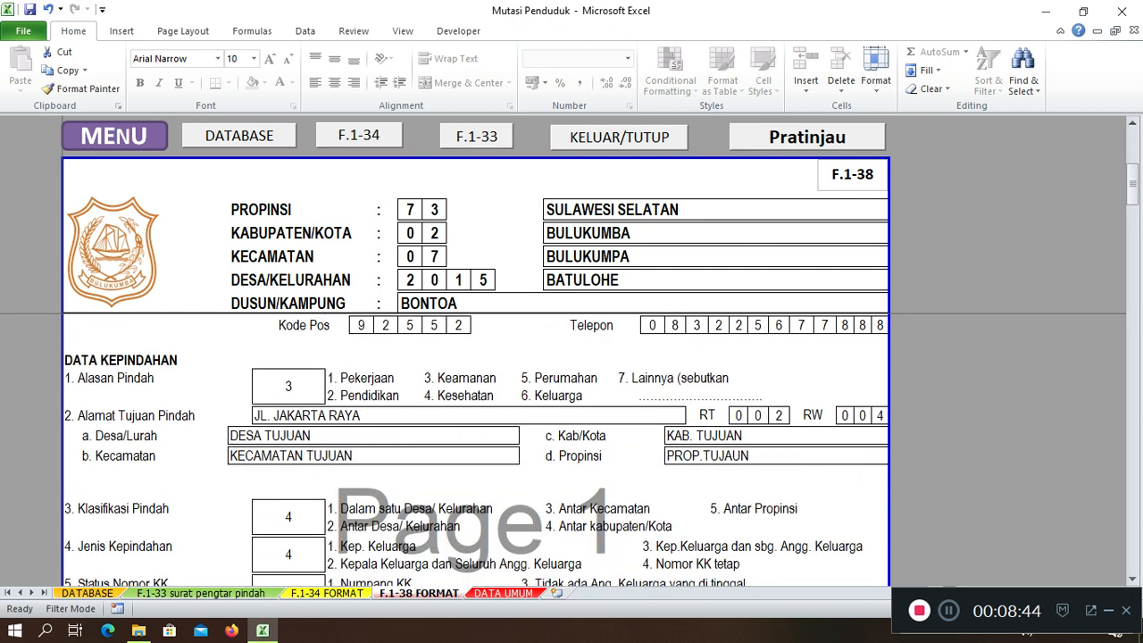
scroll(574, 522, down, 5)
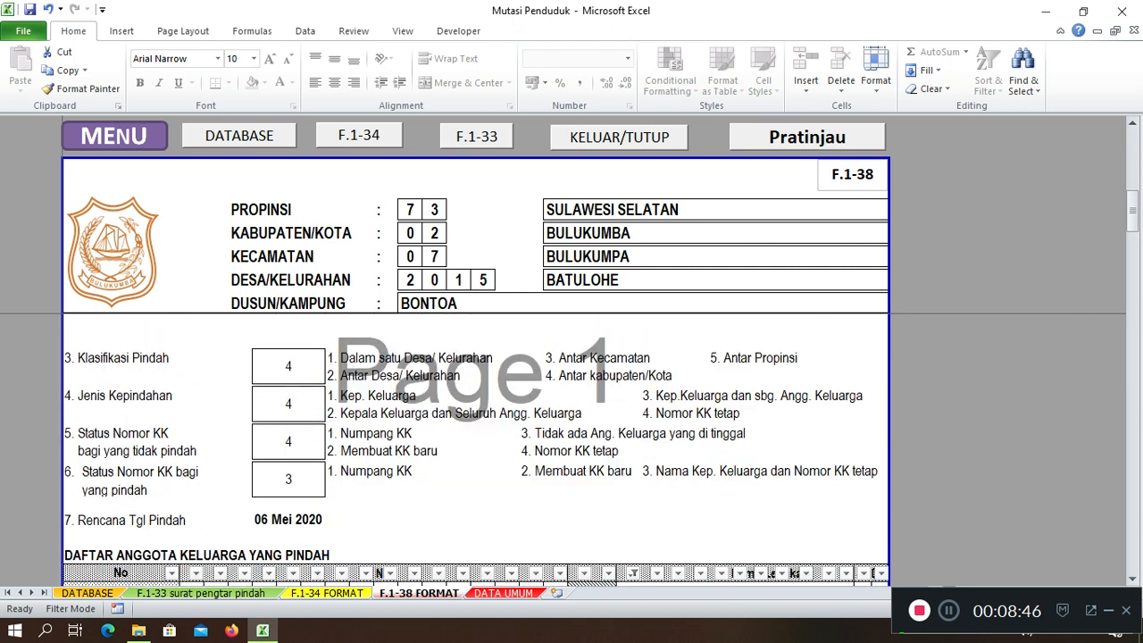
scroll(476, 447, down, 2)
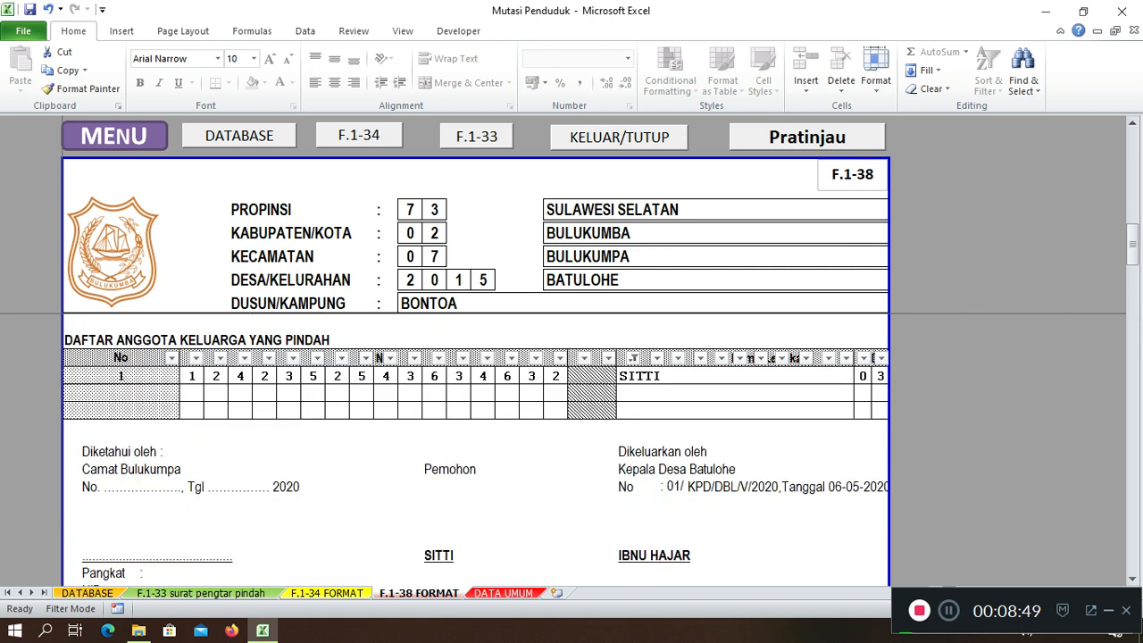
scroll(476, 446, up, 2)
scroll(476, 447, down, 4)
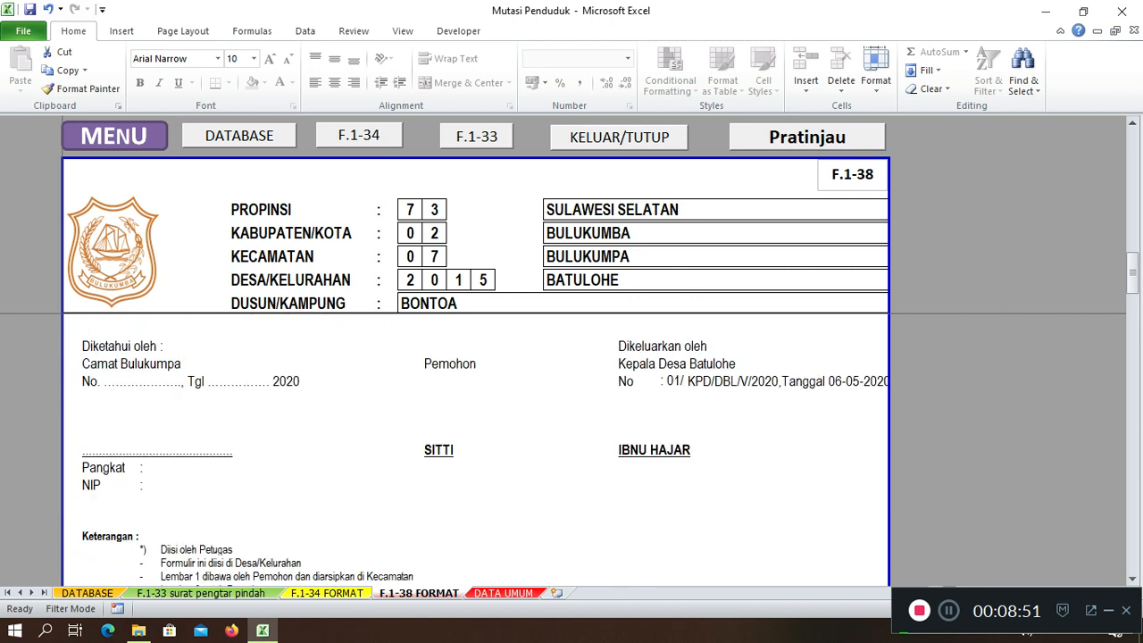
Return to the DATABASE sheet and scroll through its records
click(239, 136)
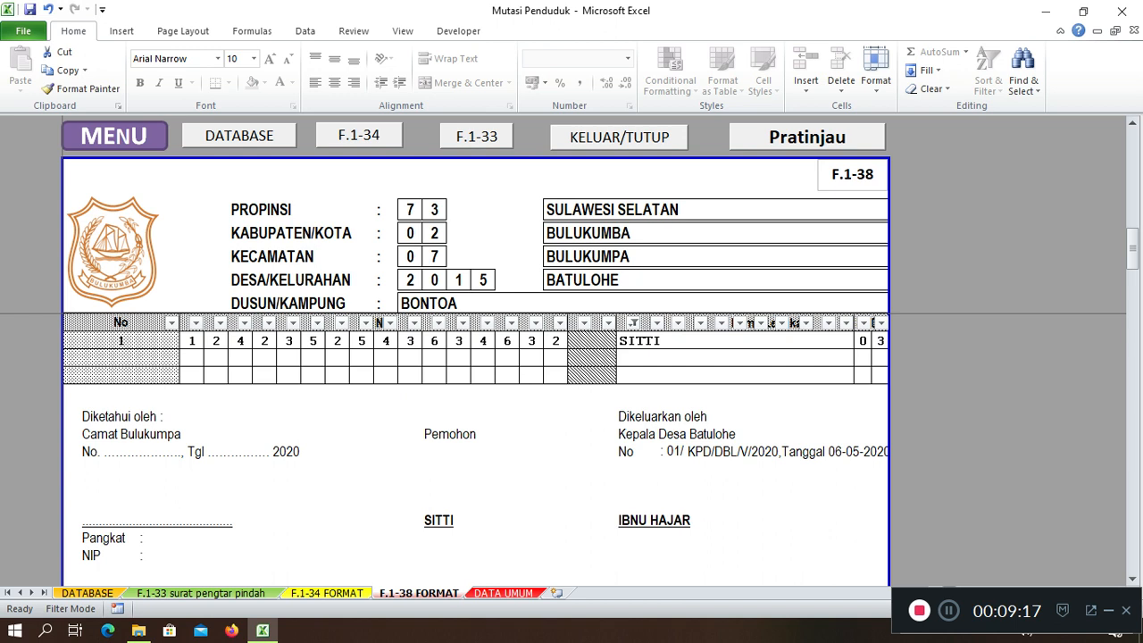
scroll(476, 449, down, 1)
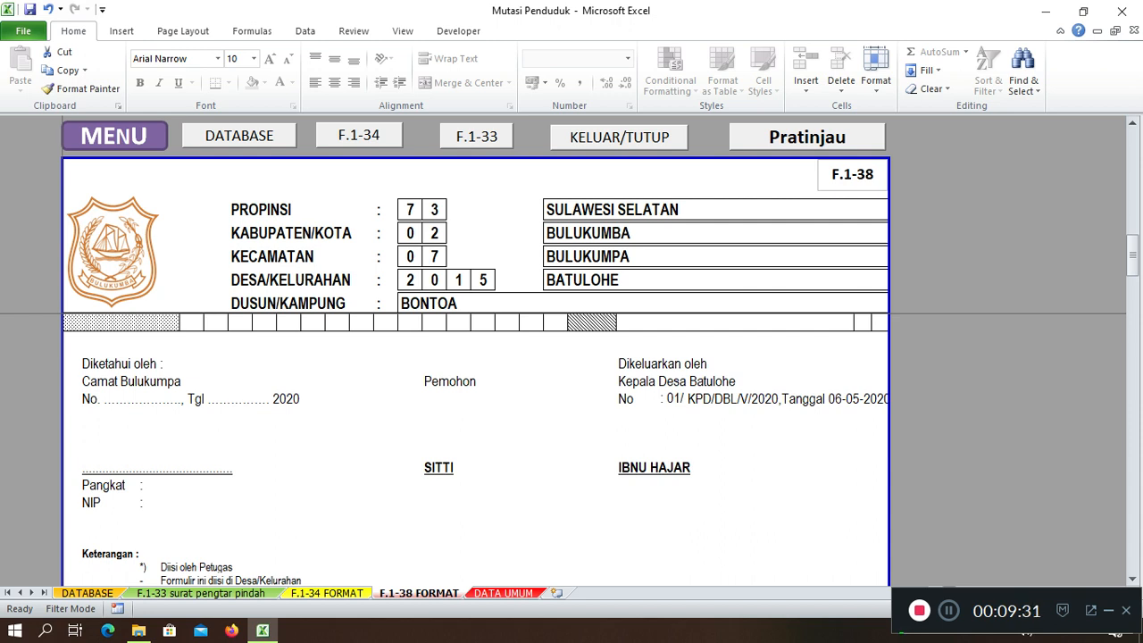
scroll(476, 447, down, 1)
scroll(476, 446, up, 5)
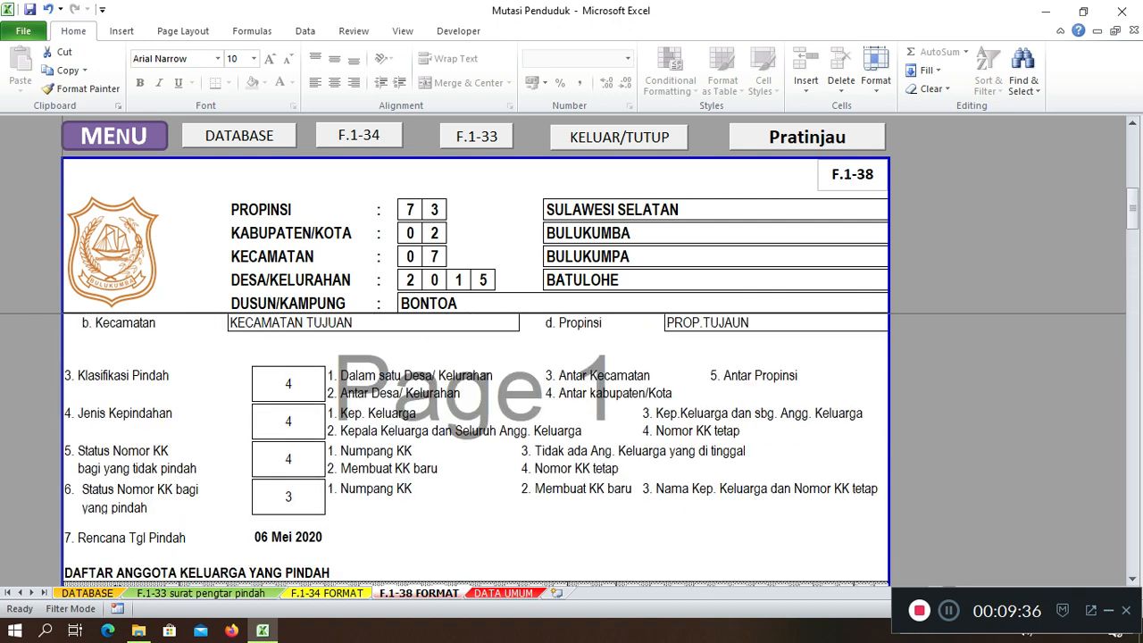
scroll(476, 447, up, 4)
Pick the second resident from the F.1-33 name list in AD1, giving letter 002/SPP-AKP/DBL/V/2020
click(476, 137)
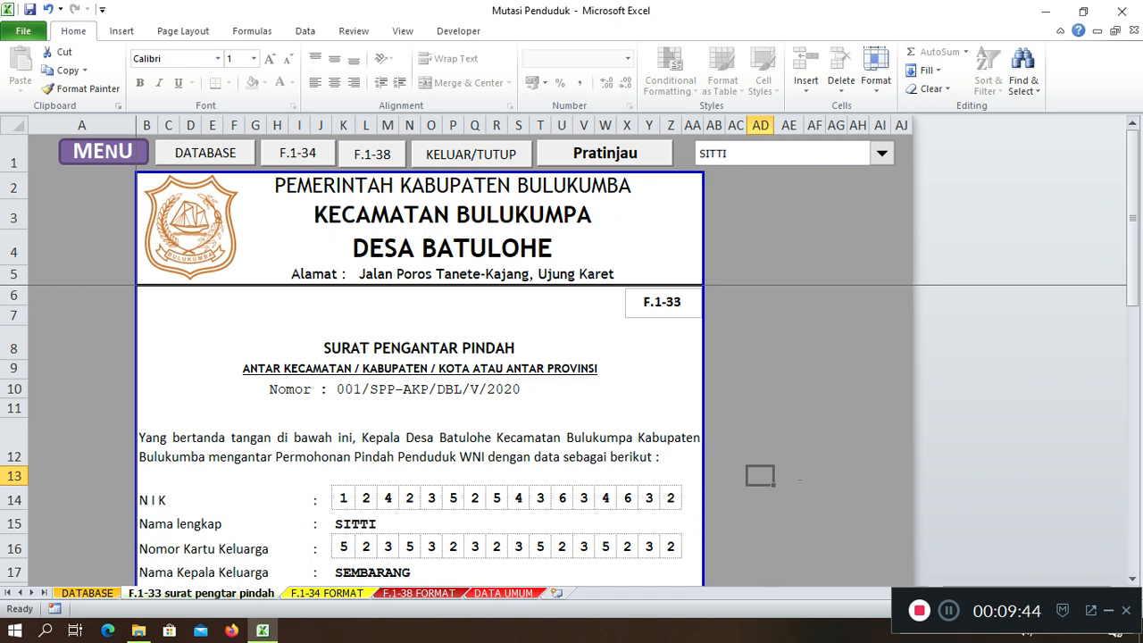
click(880, 154)
key(Return)
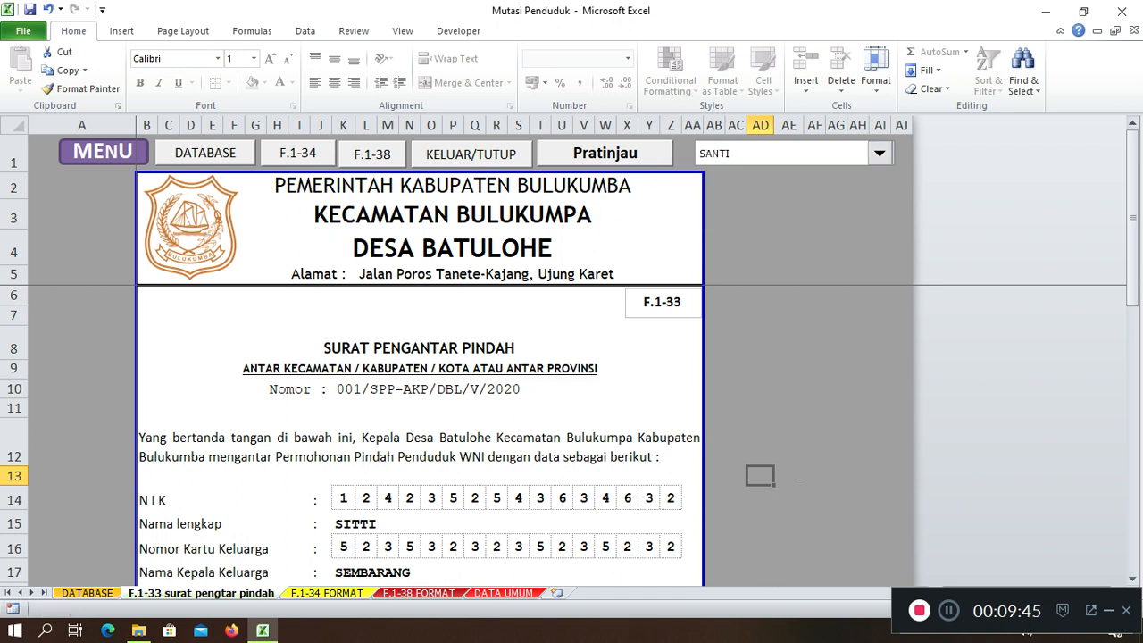
scroll(419, 436, down, 1)
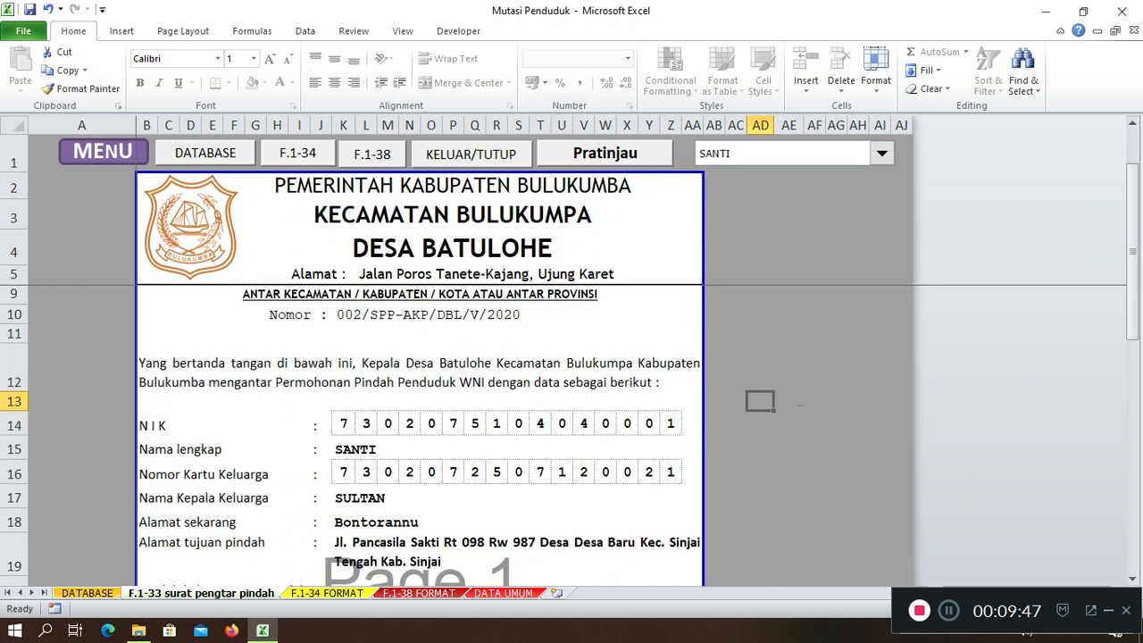
click(880, 154)
key(Up)
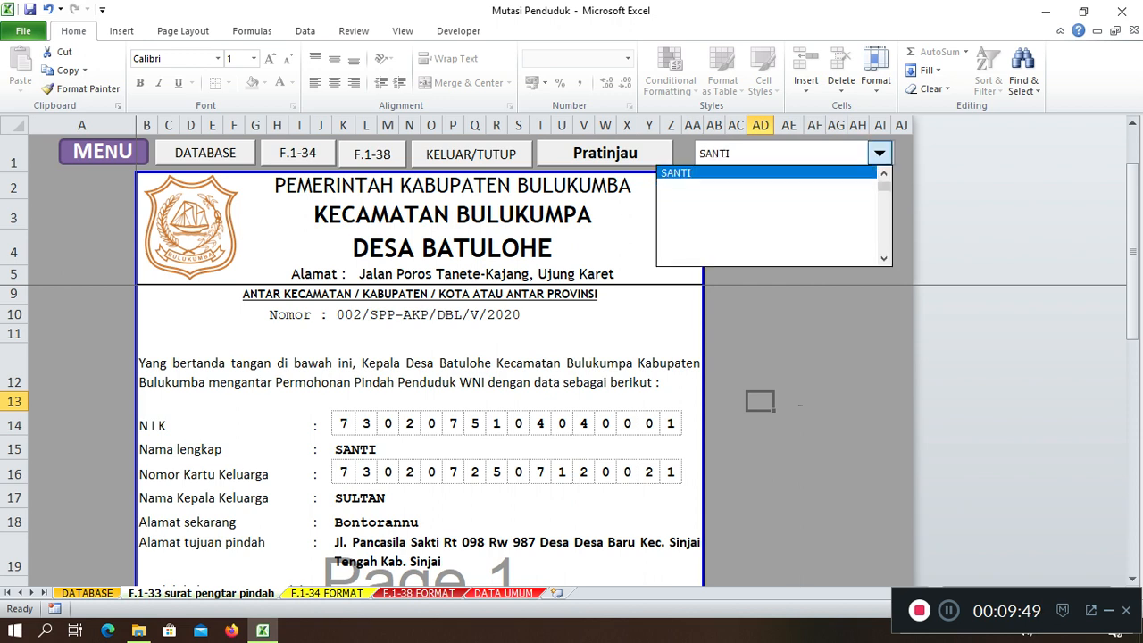
key(Return)
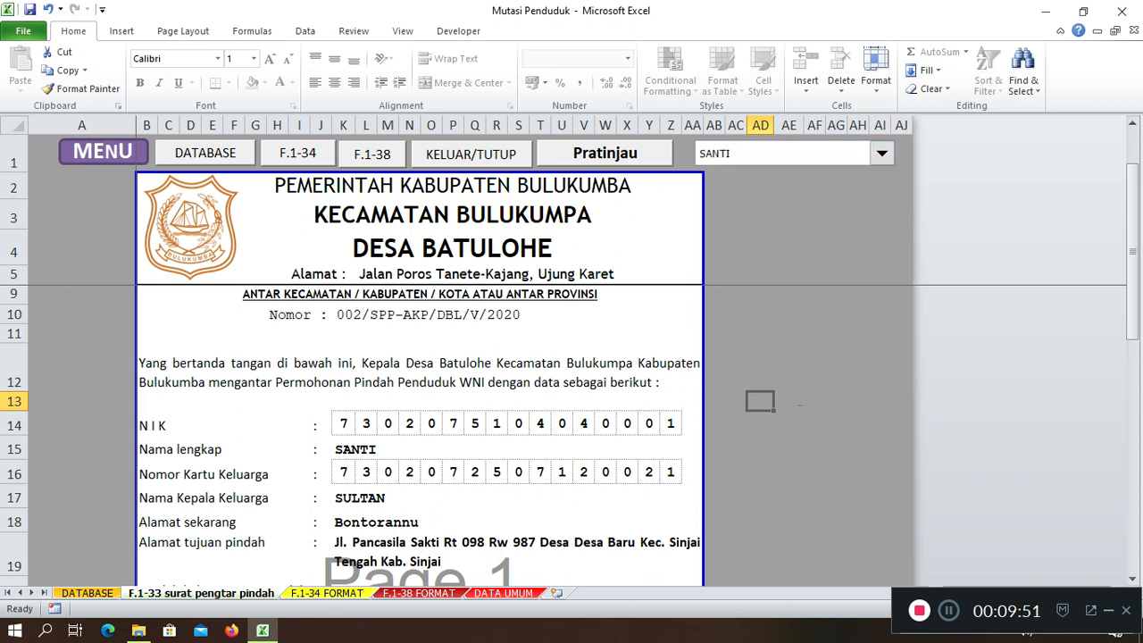
key(ctrl+Page_Down)
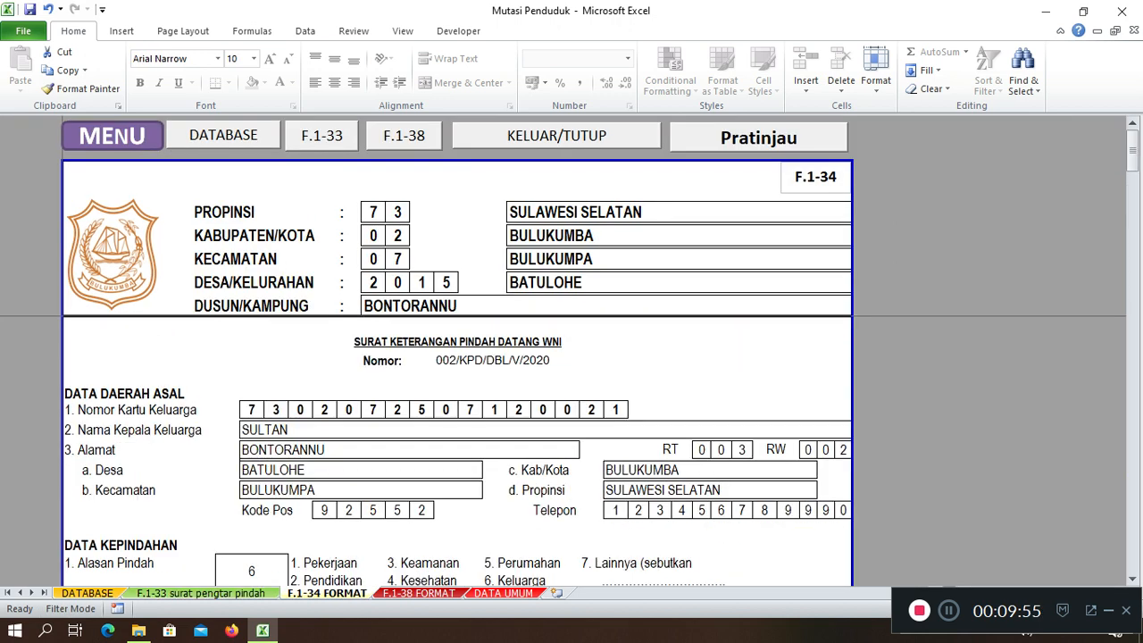
Check the F.1-34 form for the second resident's move from BONTORANNU to DESA BARU, Sinjai
scroll(457, 447, down, 1)
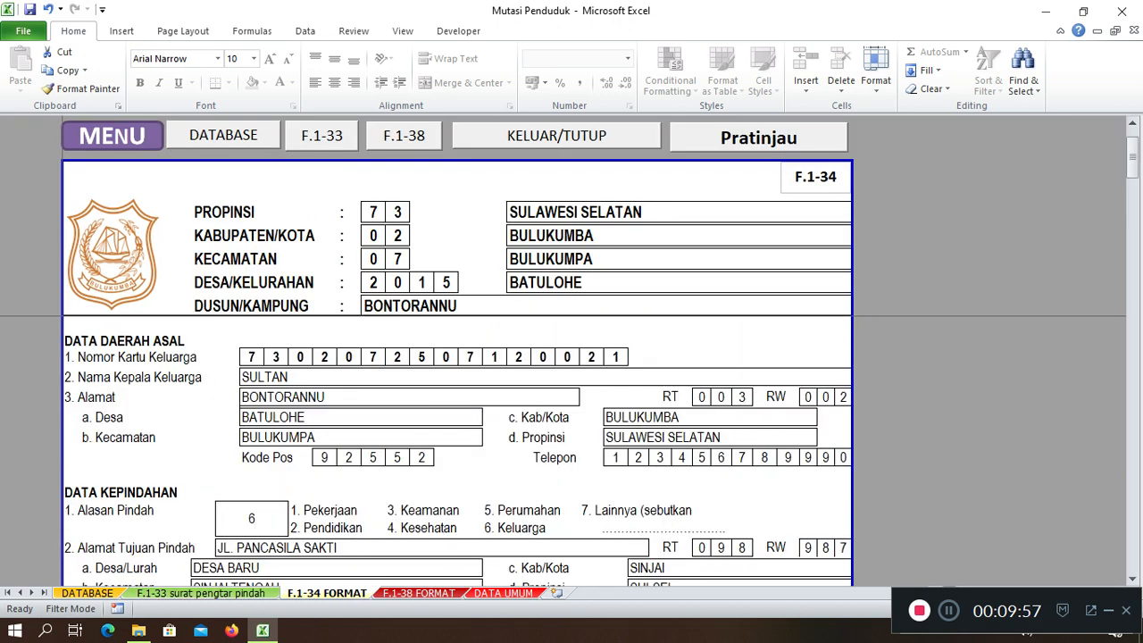
scroll(520, 452, down, 2)
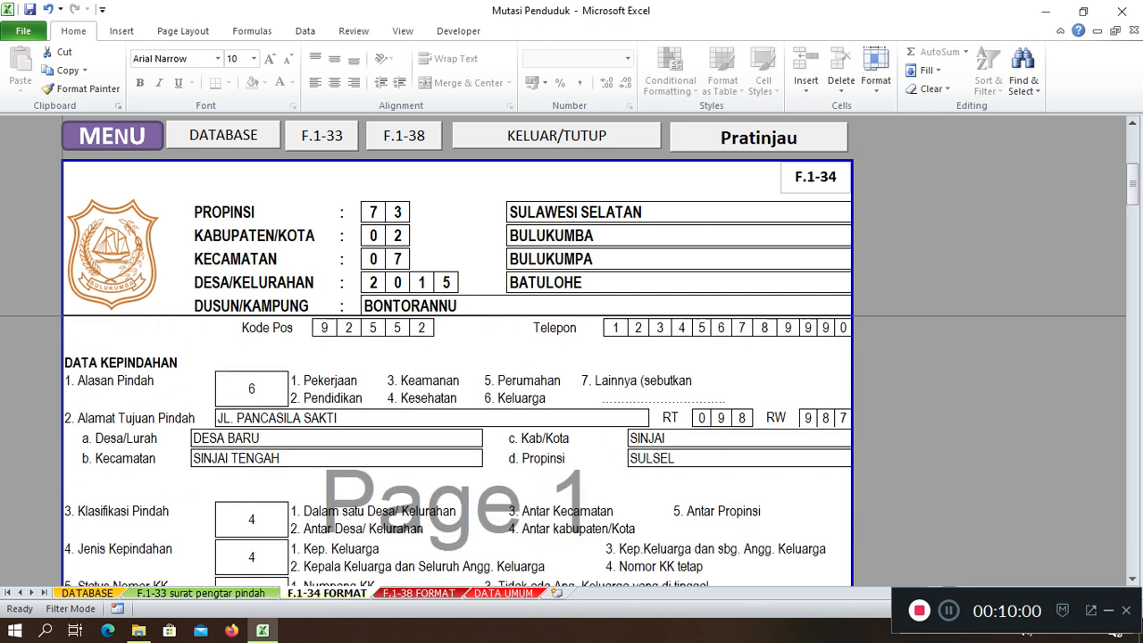
scroll(457, 447, down, 5)
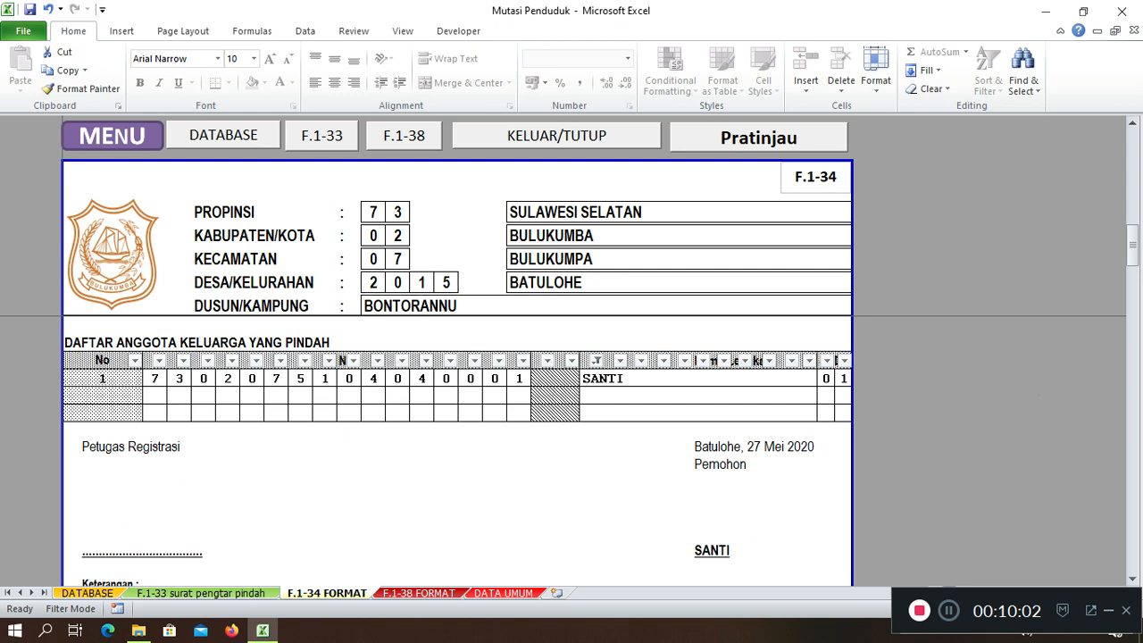
Check the F.1-38 form with move date 27 Mei 2020, then return to DATABASE
key(ctrl+Page_Down)
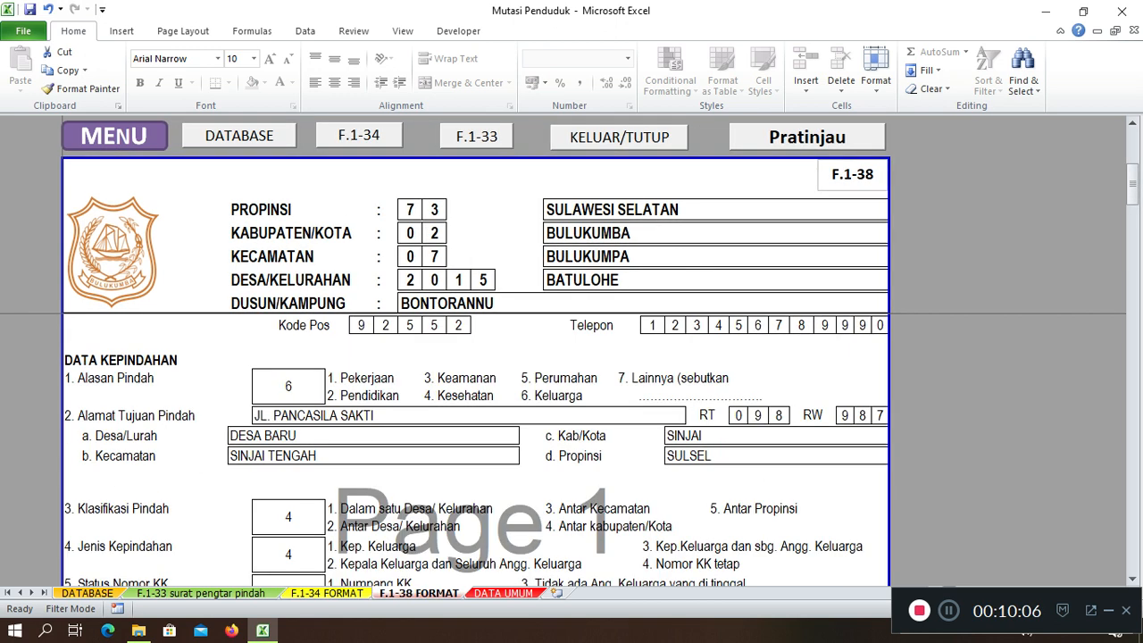
scroll(475, 446, down, 2)
scroll(475, 447, down, 4)
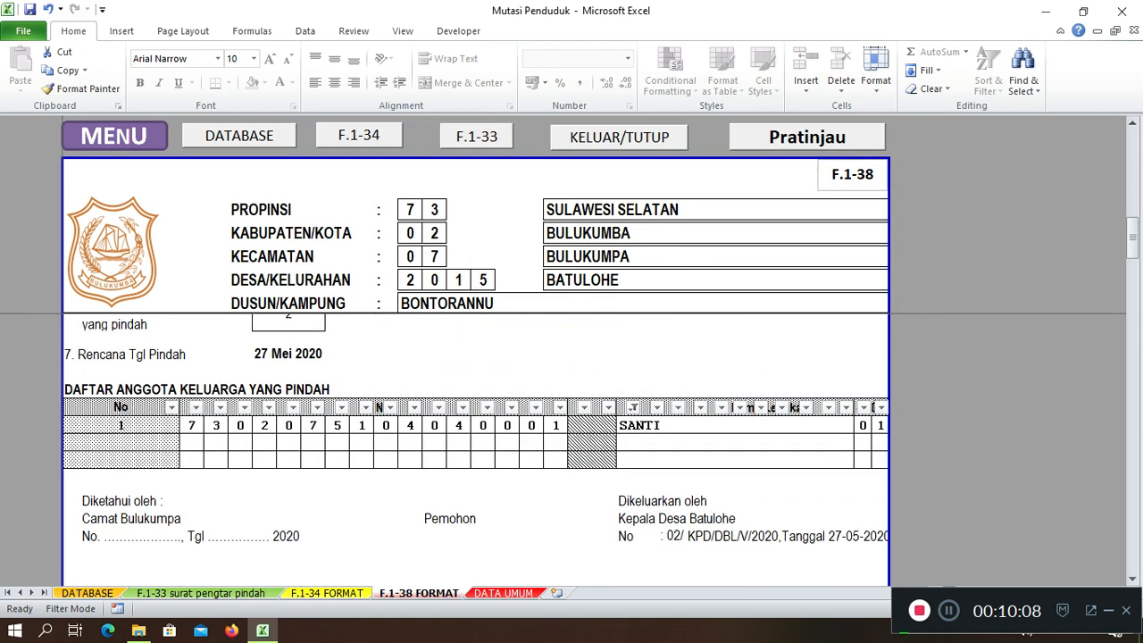
scroll(475, 447, up, 7)
scroll(476, 447, down, 4)
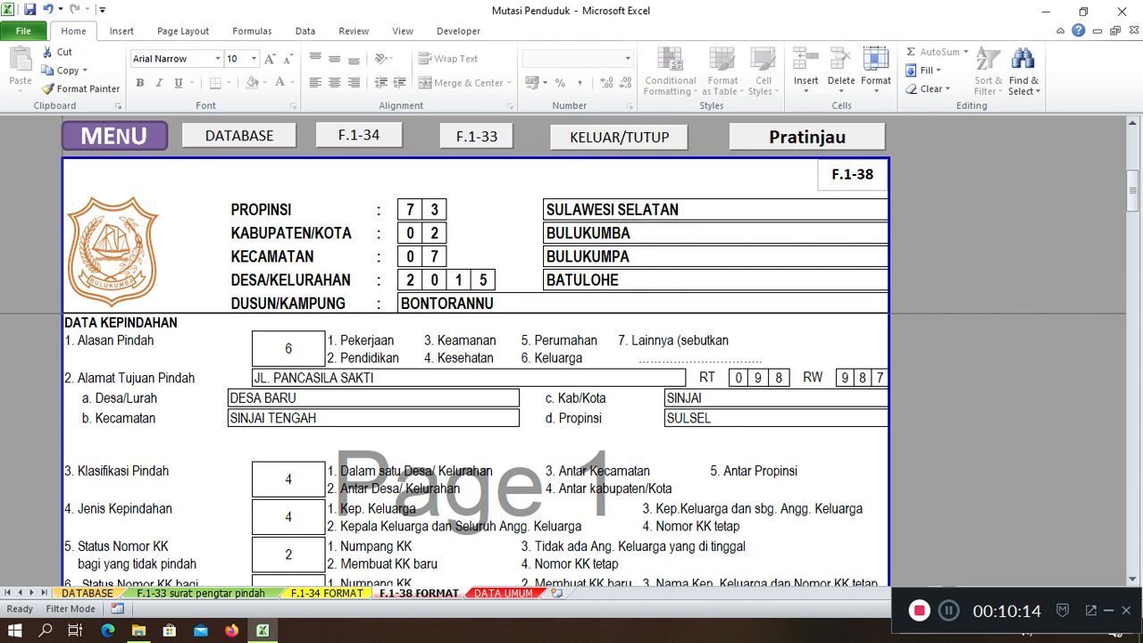
click(88, 593)
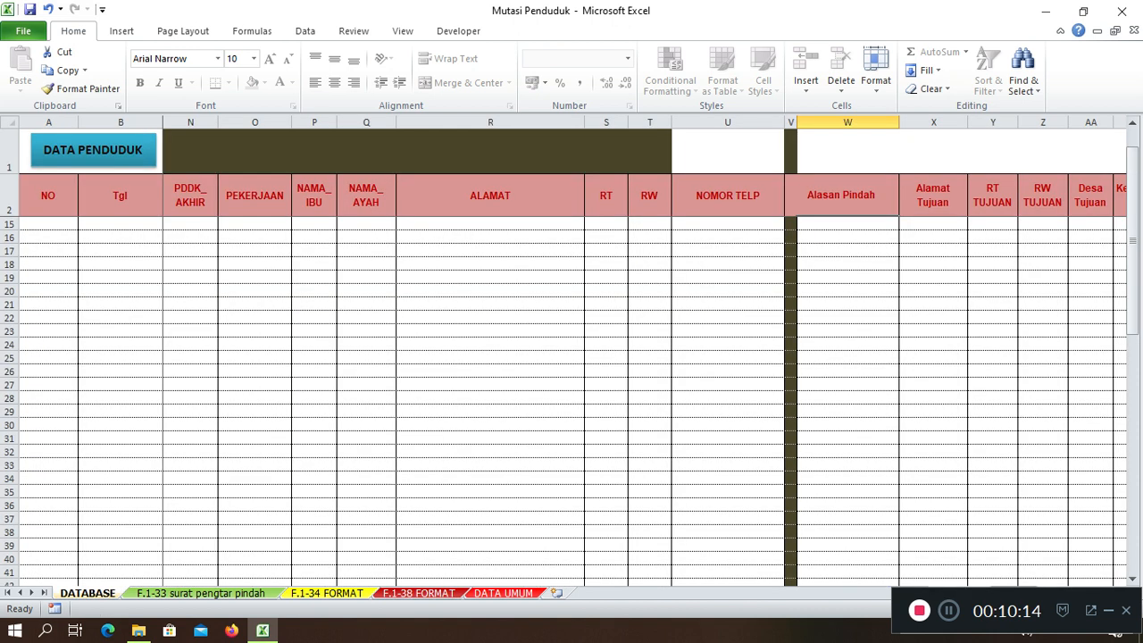
Start record 3 in row 5 with date 09/06/2020 and the family card number
scroll(571, 402, up, 4)
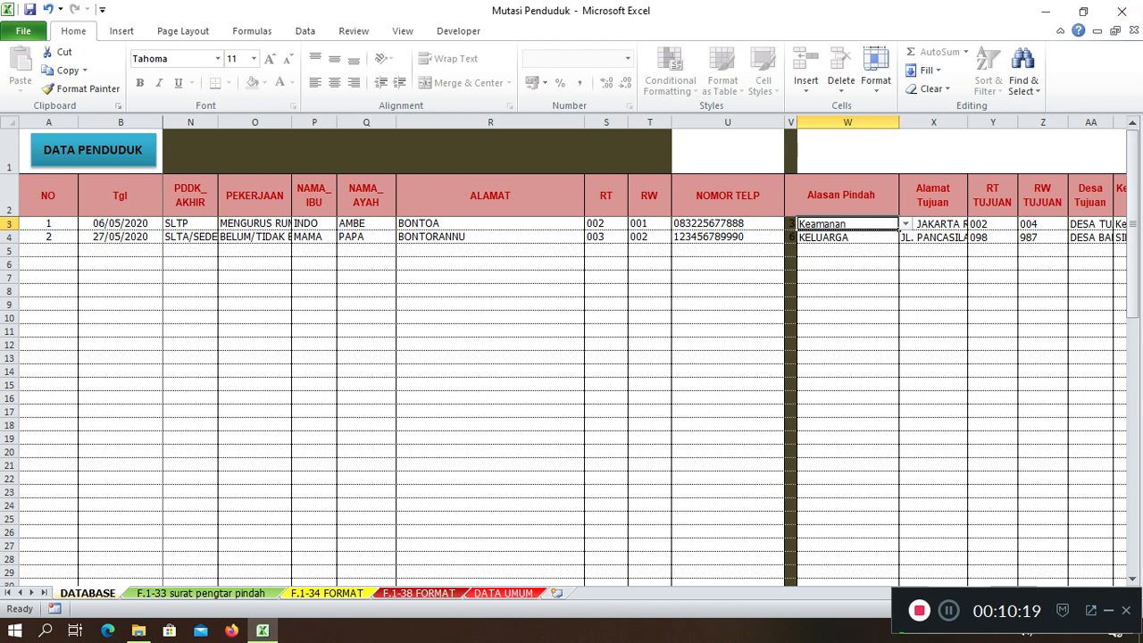
click(120, 251)
text(9-6-2020)
key(Tab)
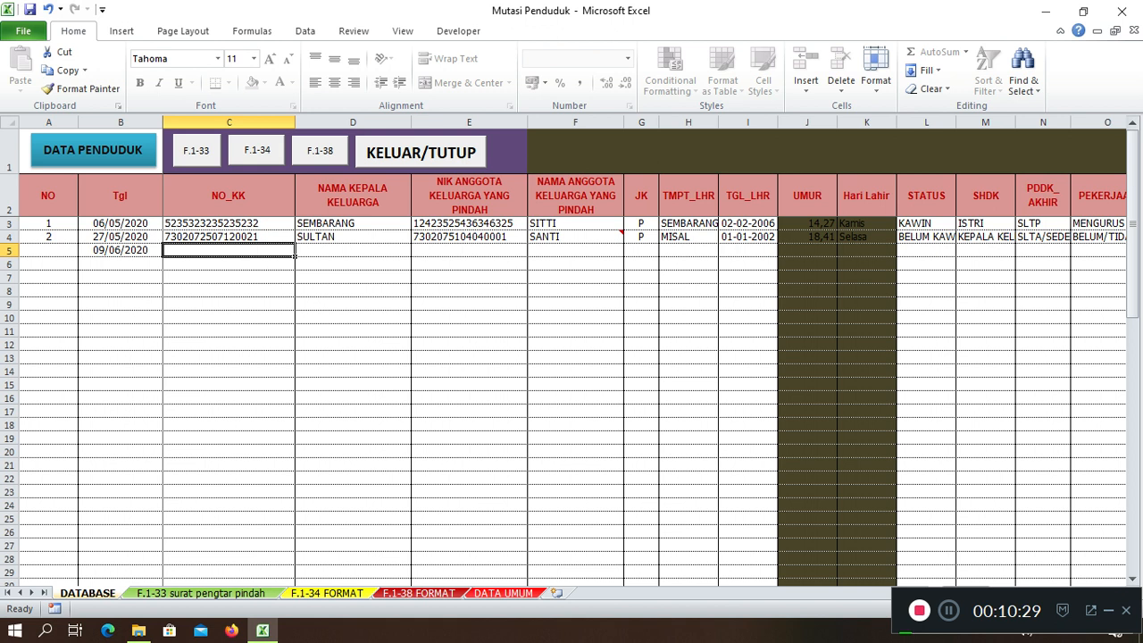
key(Left)
key(Right)
text(12121212989796)
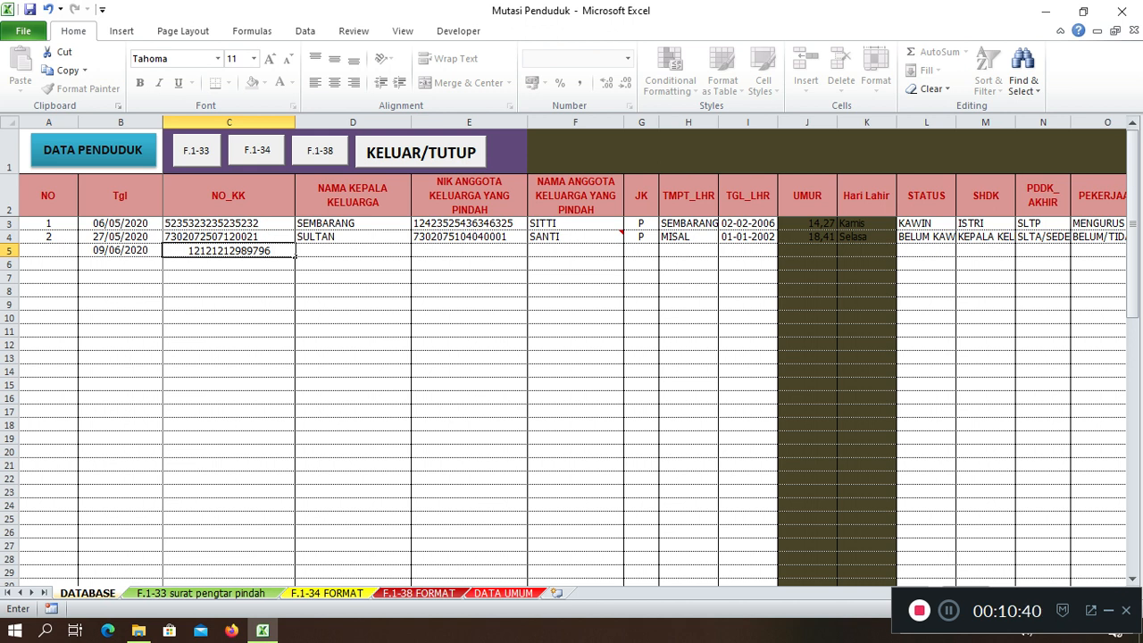
key(Tab)
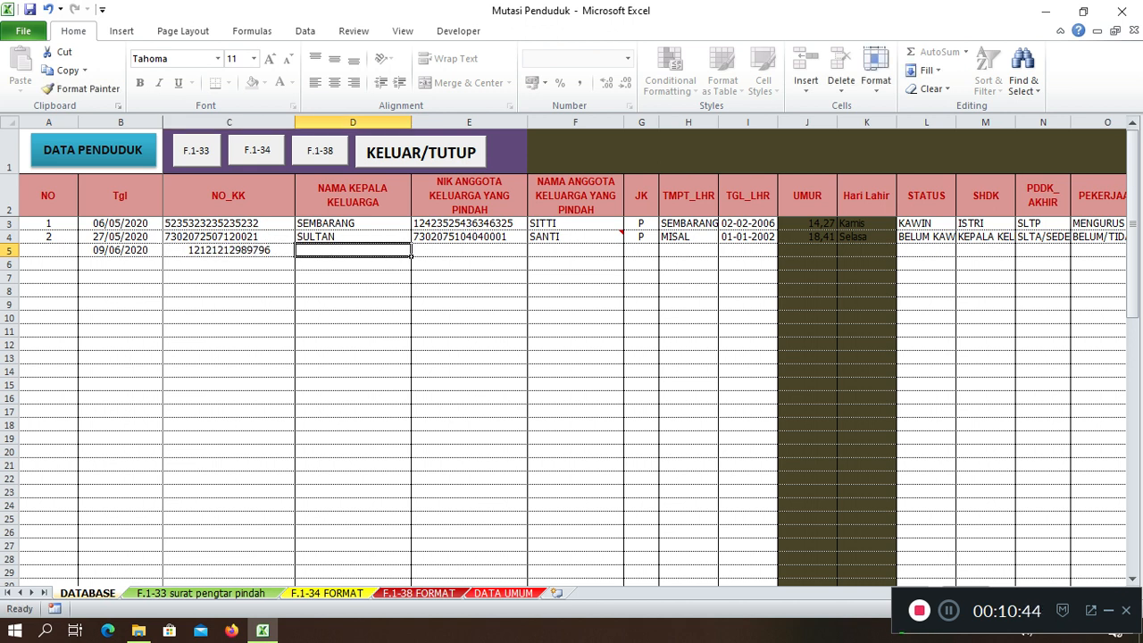
Enter head MISAL, the member's NIK, member CONTOH and sex L, then begin retyping the head as TANAH
text(MISAL)
key(Tab)
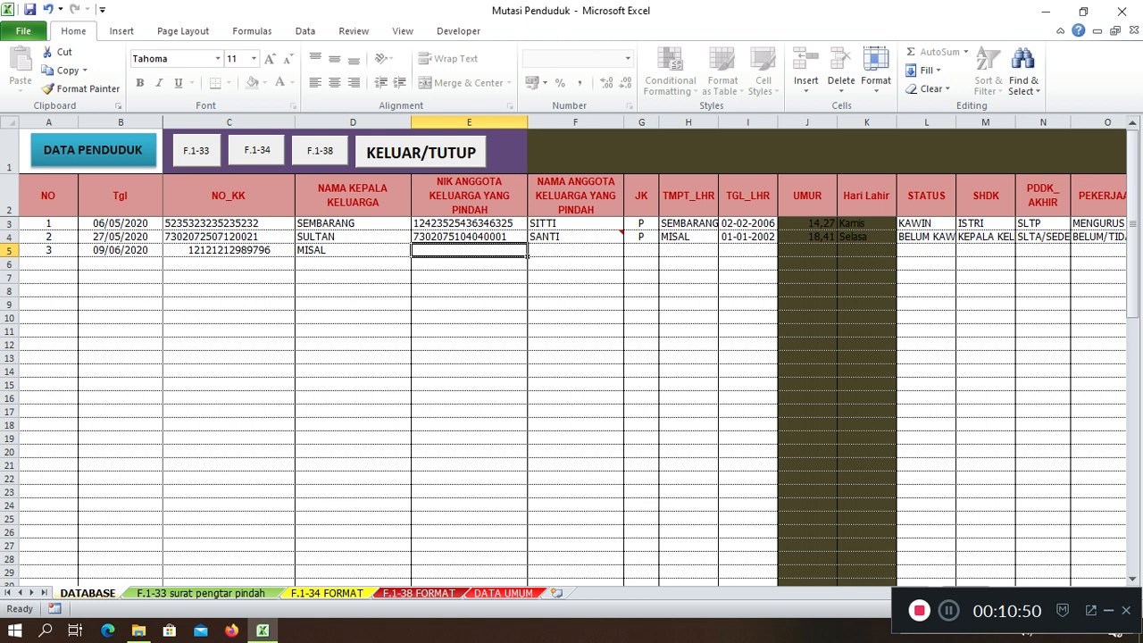
text(412124124124124)
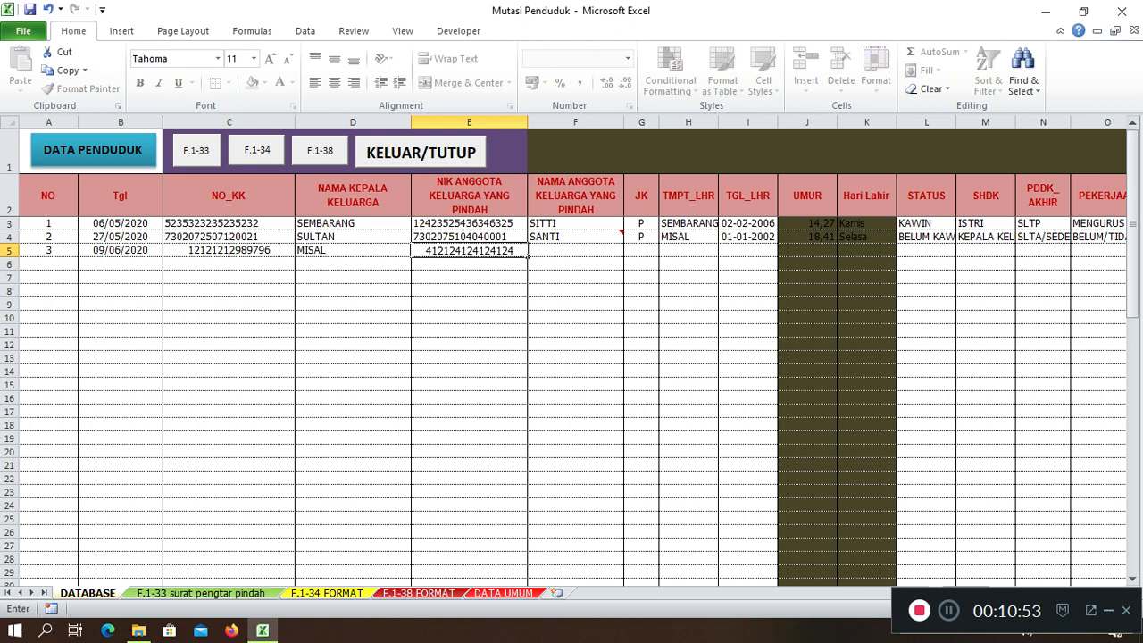
key(Tab)
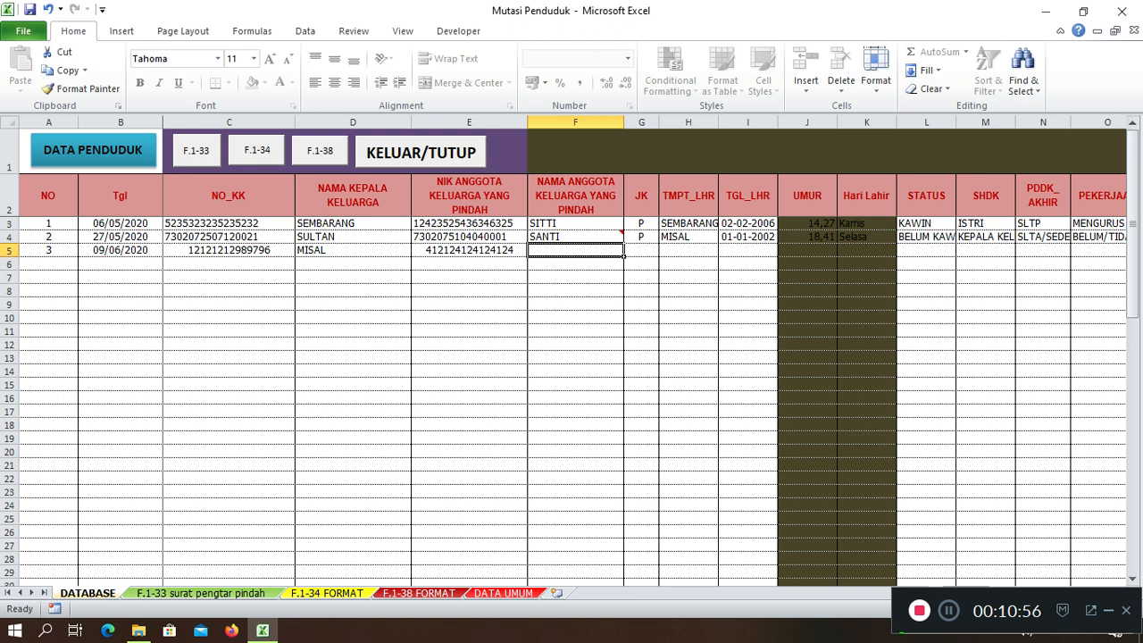
text(CONTOH)
key(Tab)
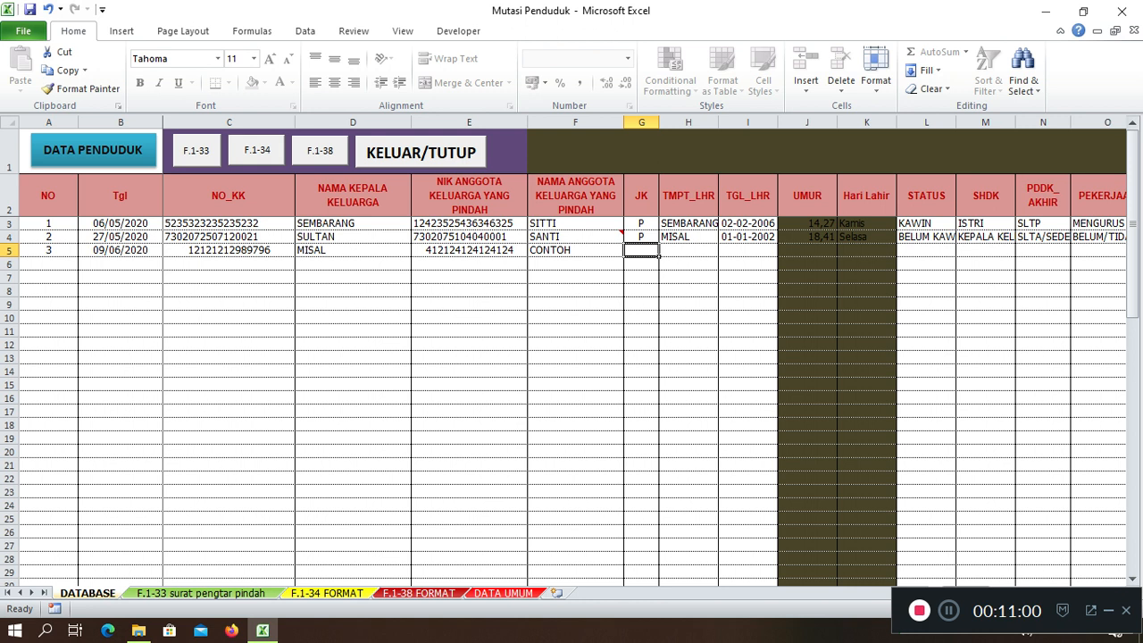
text(L)
key(Tab)
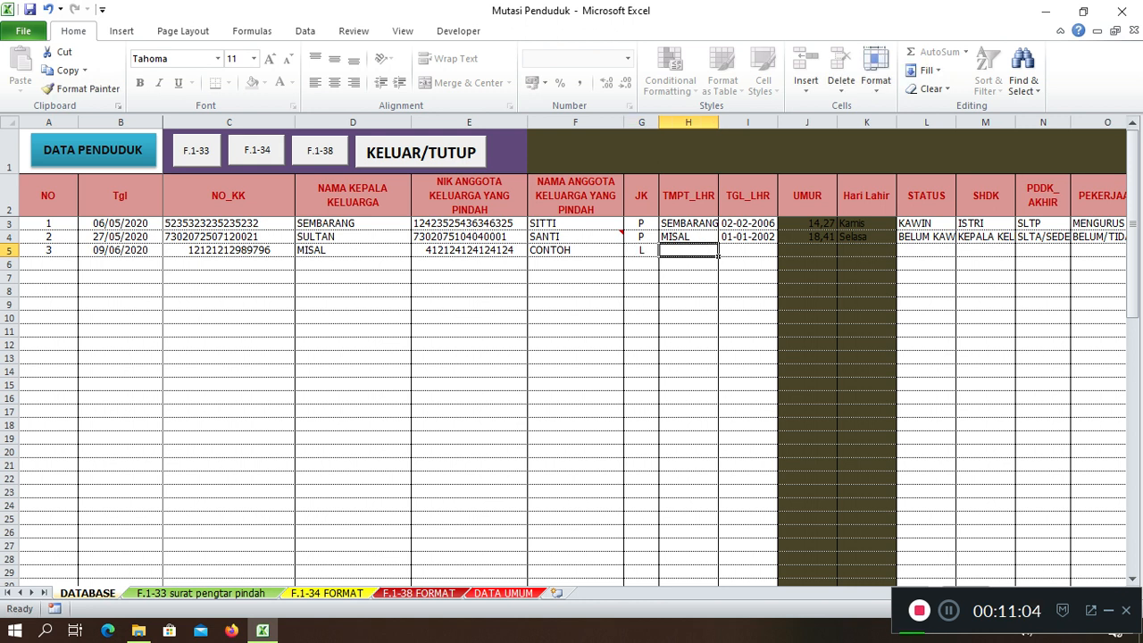
click(353, 250)
text(TANAH)
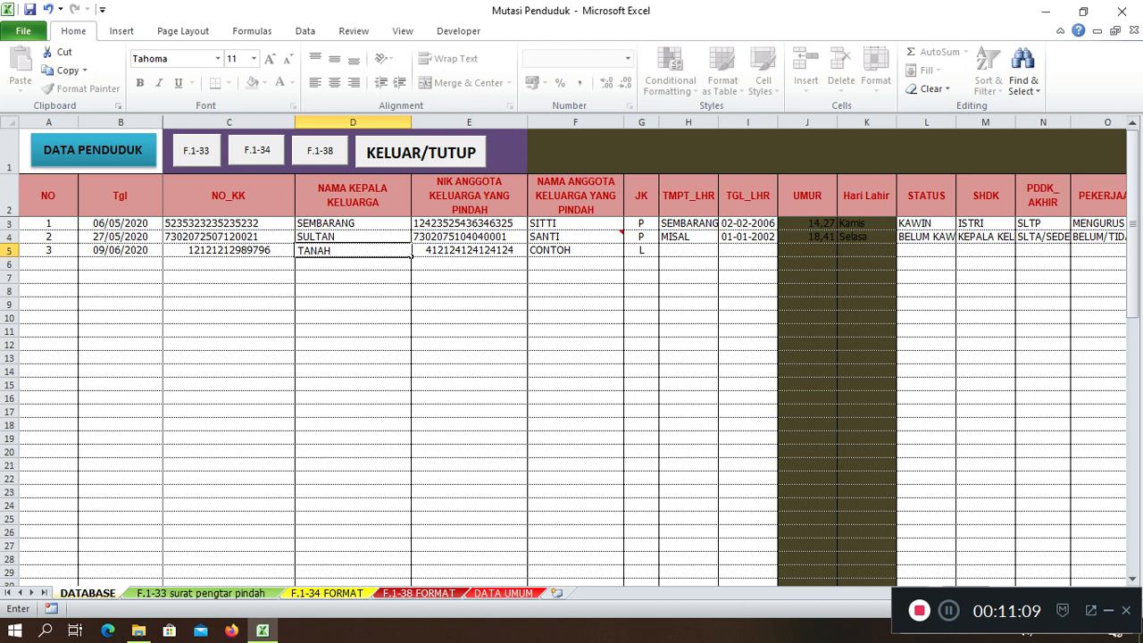
Keep MISAL as head and enter birthplace TANAH ASLI with birth date 02-05-1989
key(ctrl+z)
click(689, 250)
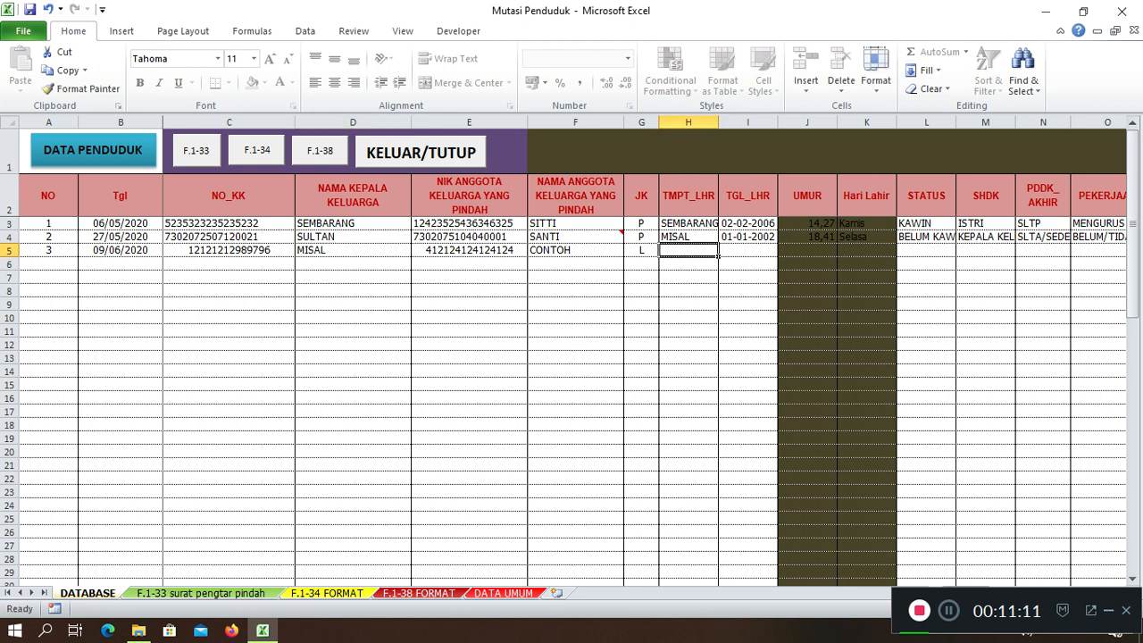
text(TANAH ASLI)
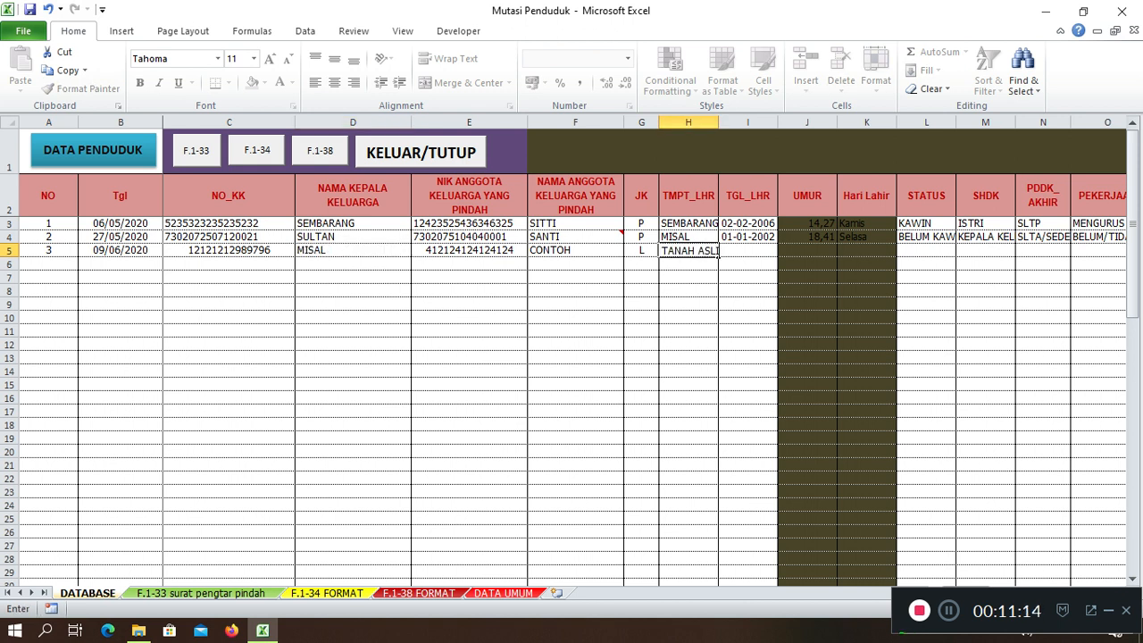
click(747, 250)
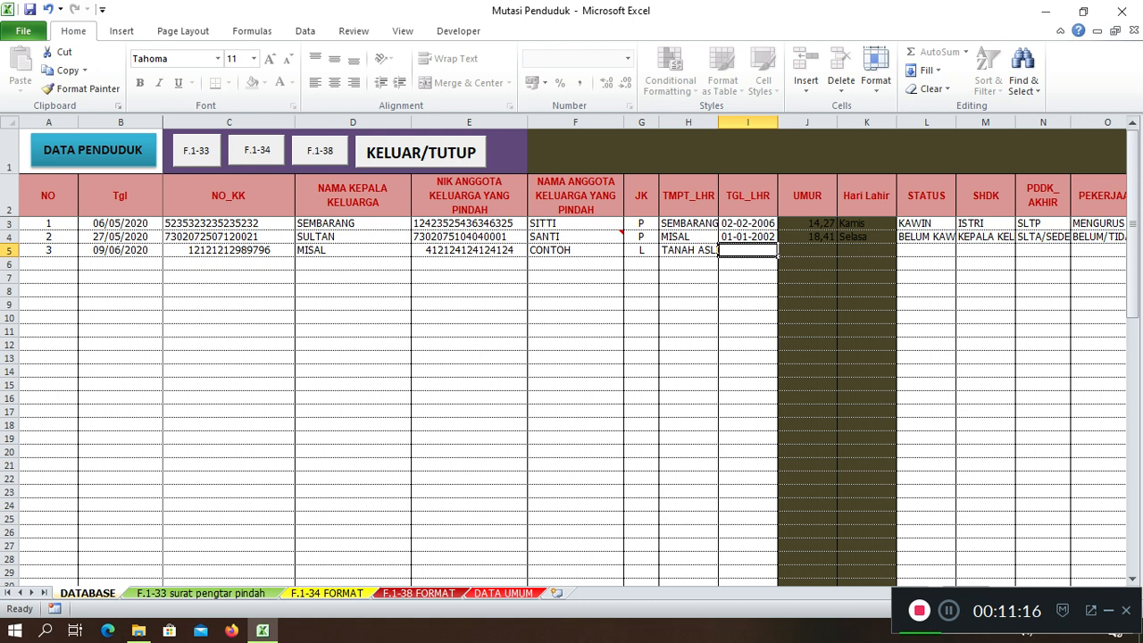
text(2-)
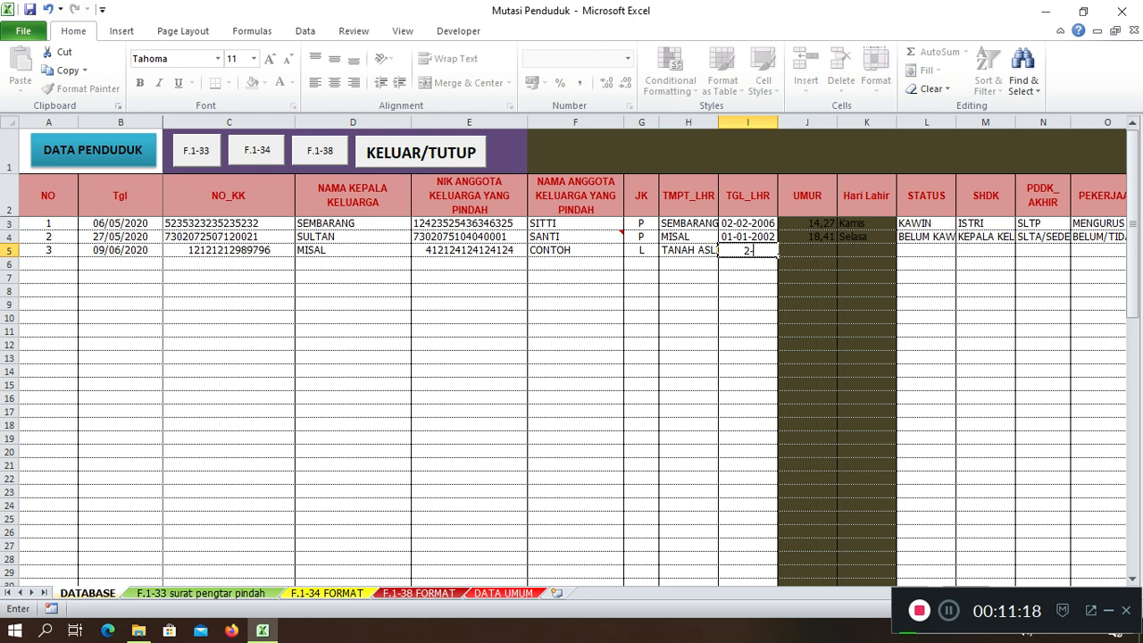
text(5-89)
key(Tab)
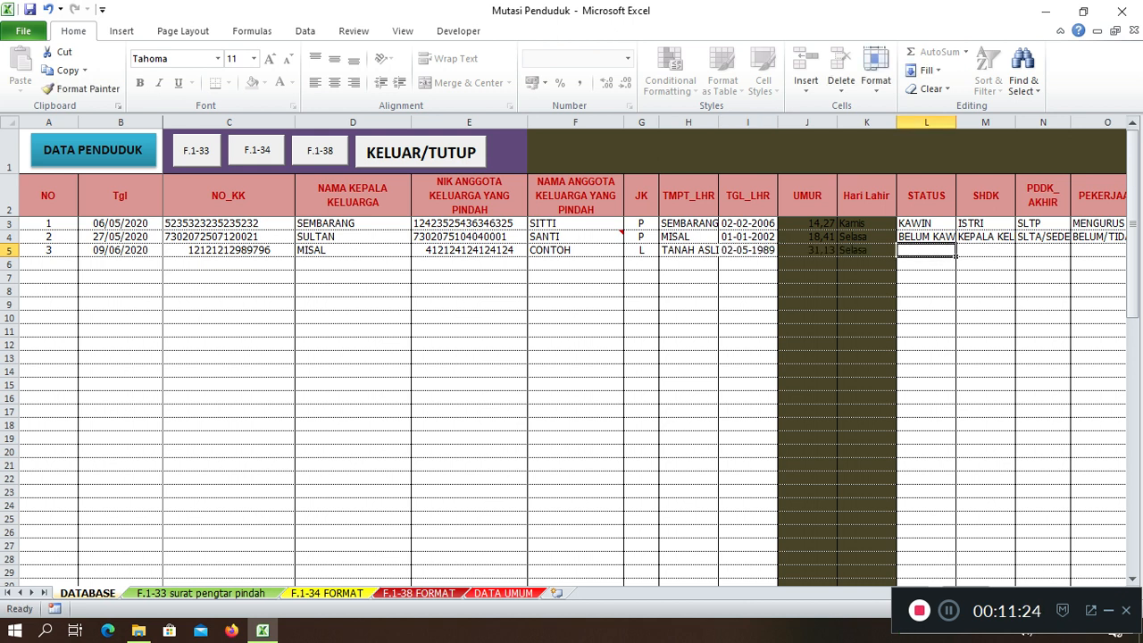
Set status KAWIN and relationship ANAK, and begin typing education TAMAT SD/SEDERAJAT
text(KAWIN)
key(Tab)
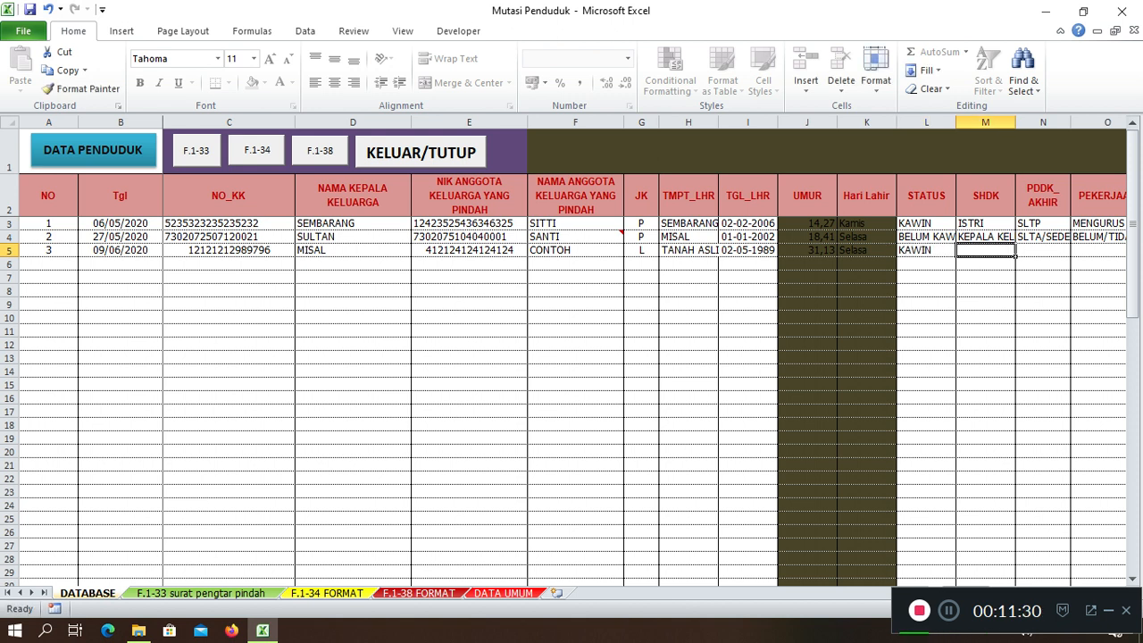
text(ANAK)
key(Tab)
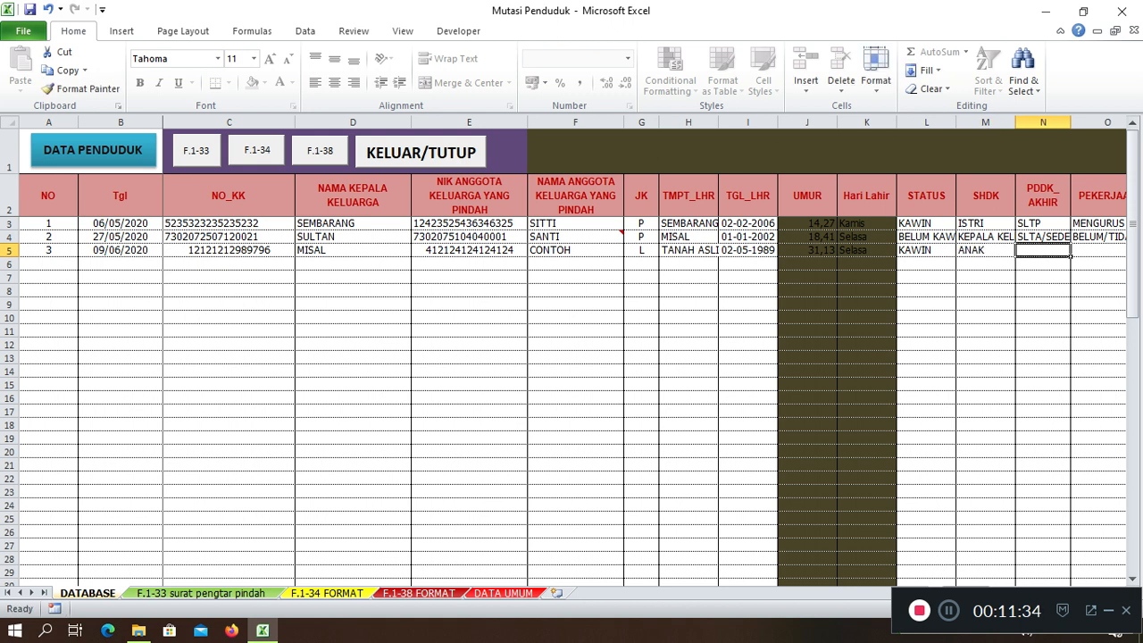
text(TAMAT SD)
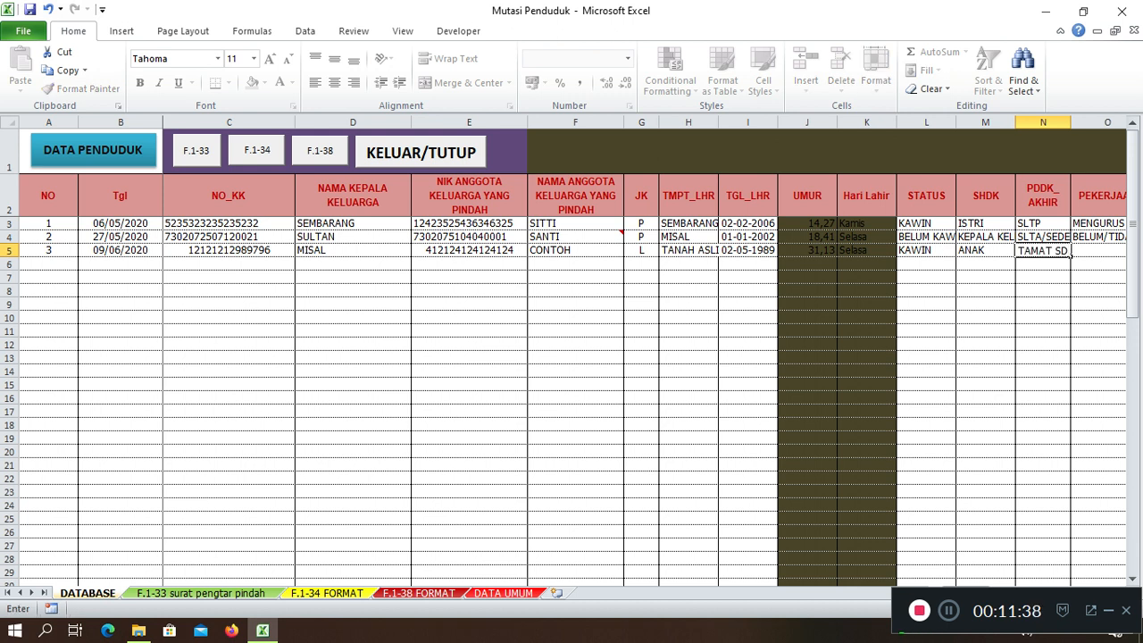
text(/SEDERAJAT)
Enter education TAMAT SD/SEDERAJAT, occupation PEDAGANG, mother IBUNDA and father AYAHANDA
key(Tab)
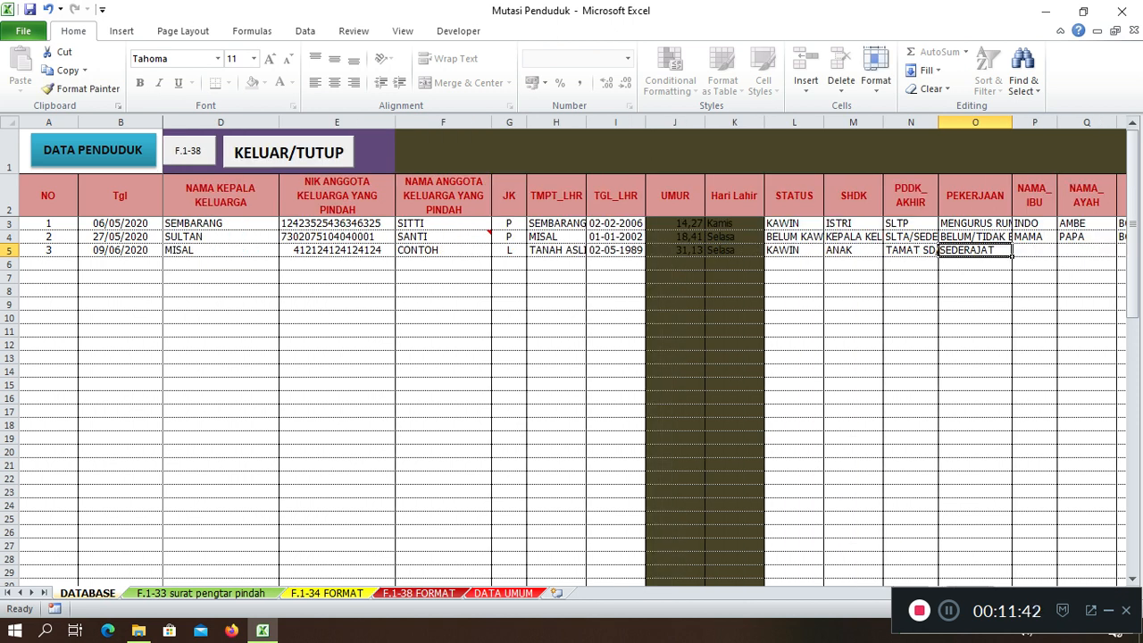
text(PETA)
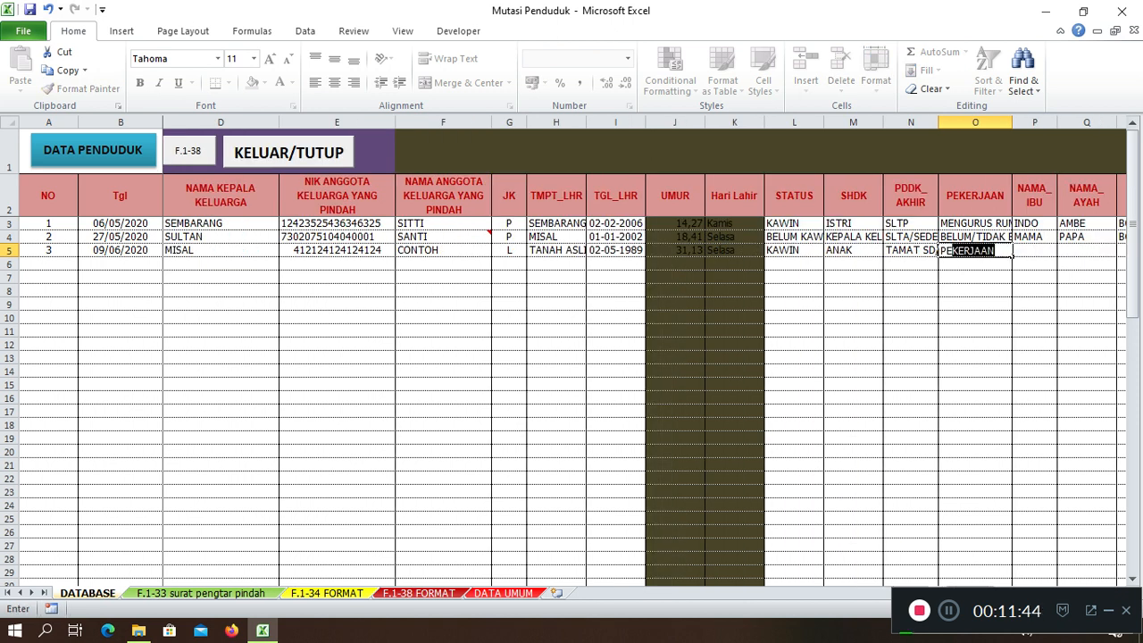
key(BackSpace)
key(BackSpace)
key(BackSpace)
key(BackSpace)
text(PEDAGANG)
key(Tab)
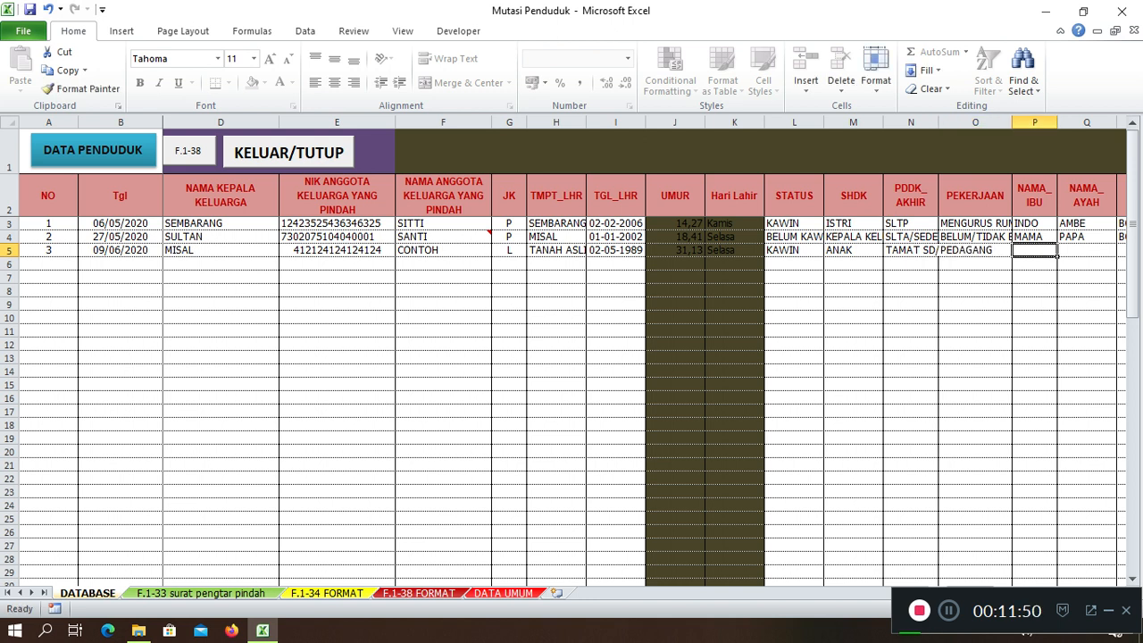
text(PE)
key(BackSpace)
key(BackSpace)
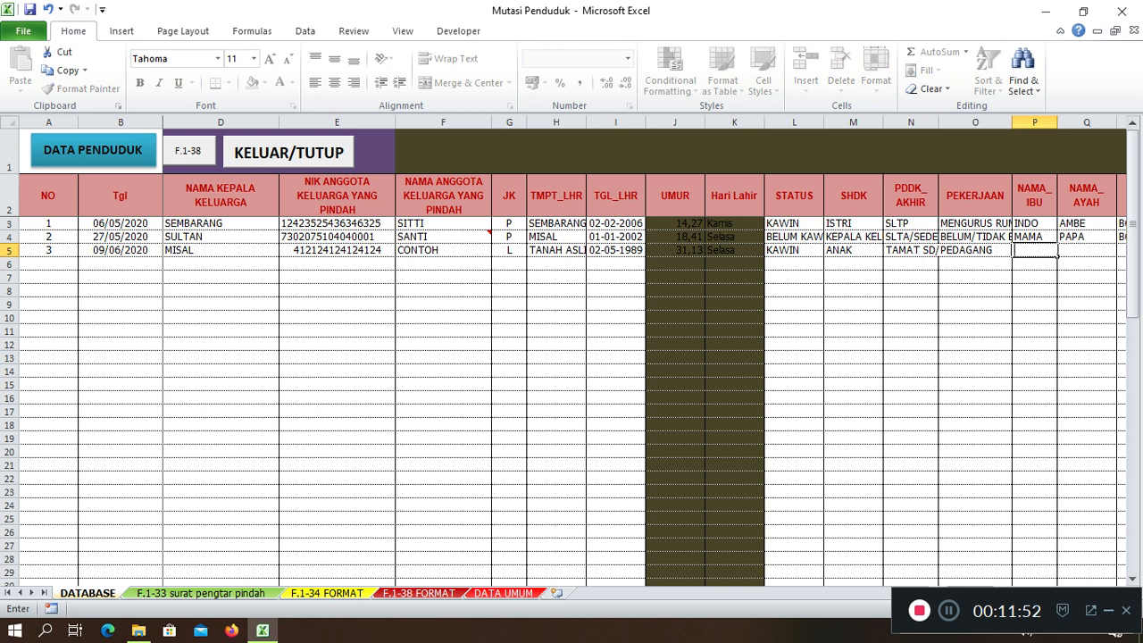
text(IBUNDA)
key(Tab)
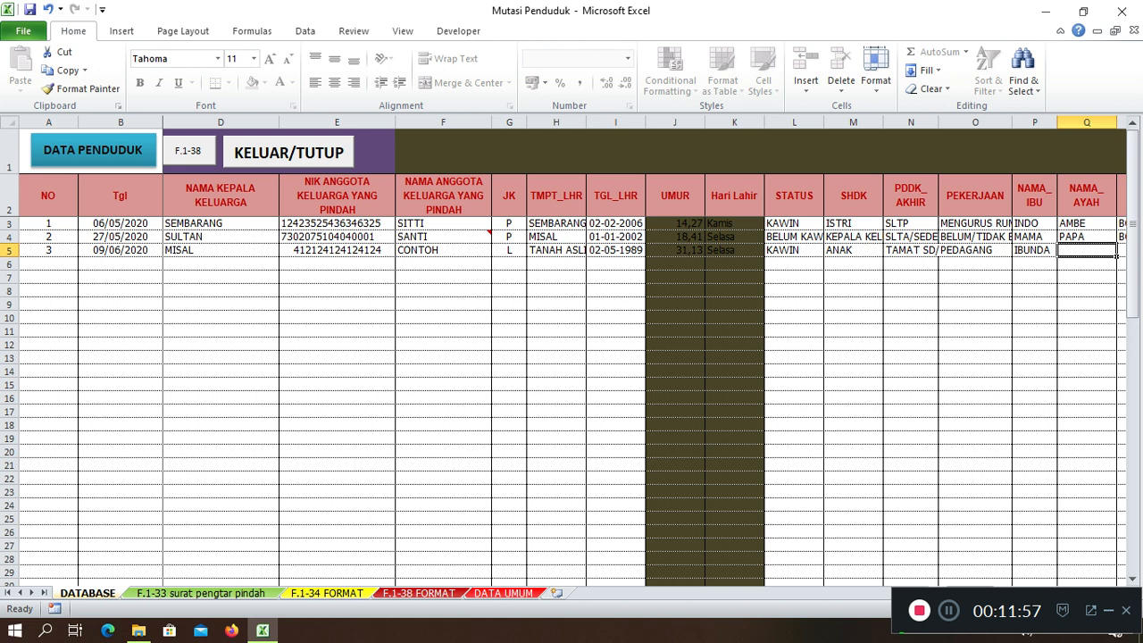
text(AYAHANDA)
key(Tab)
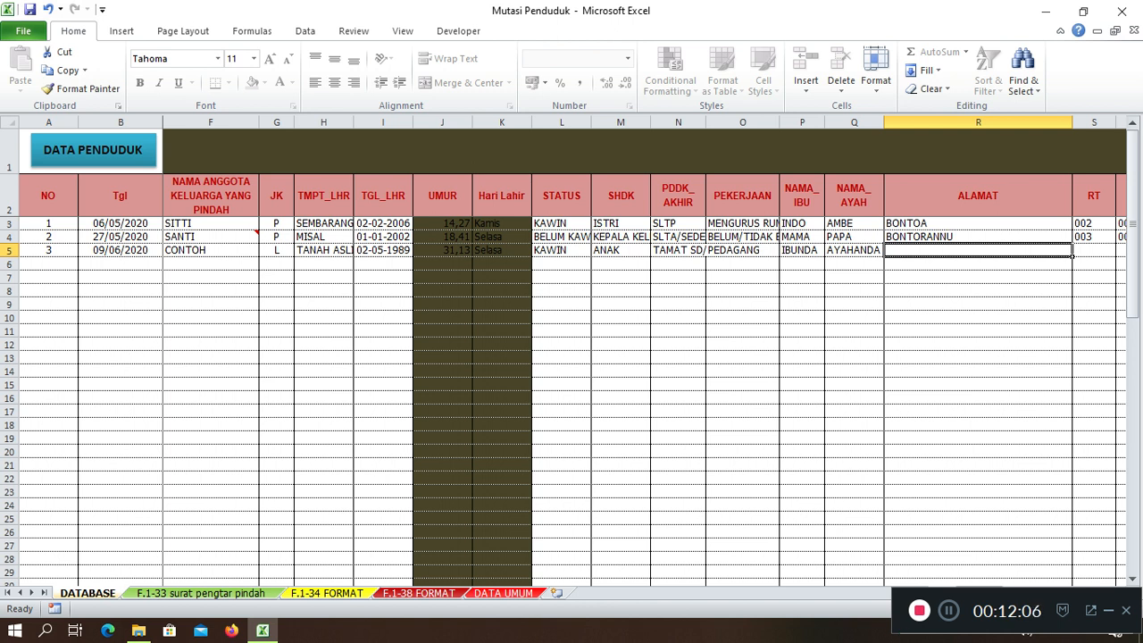
text(B)
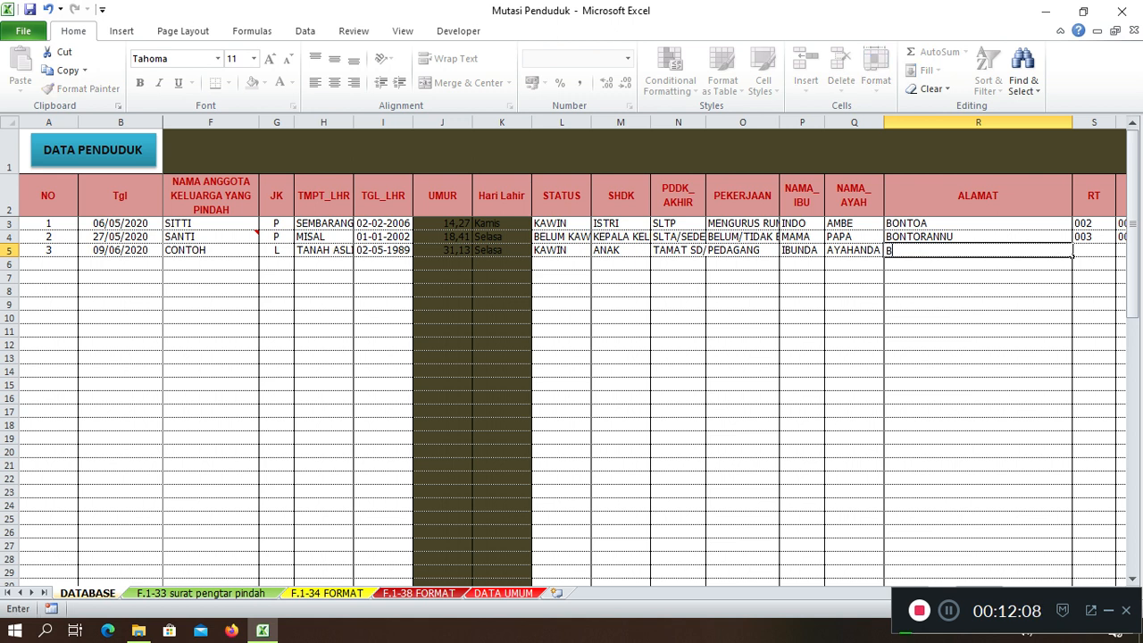
text(ONTOA)
key(Tab)
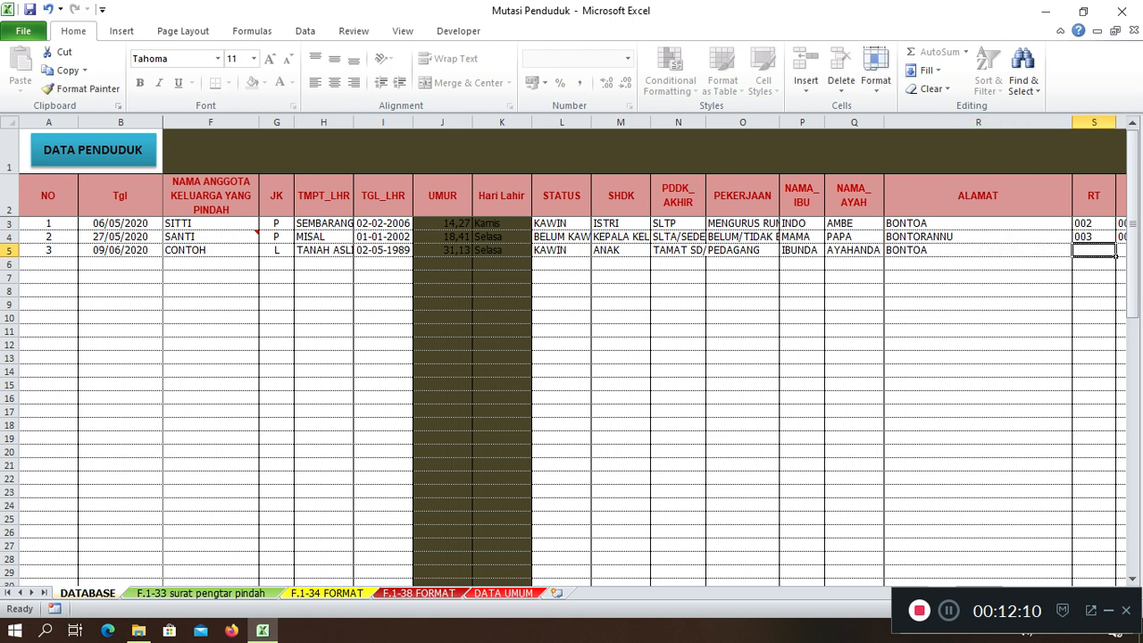
text(002)
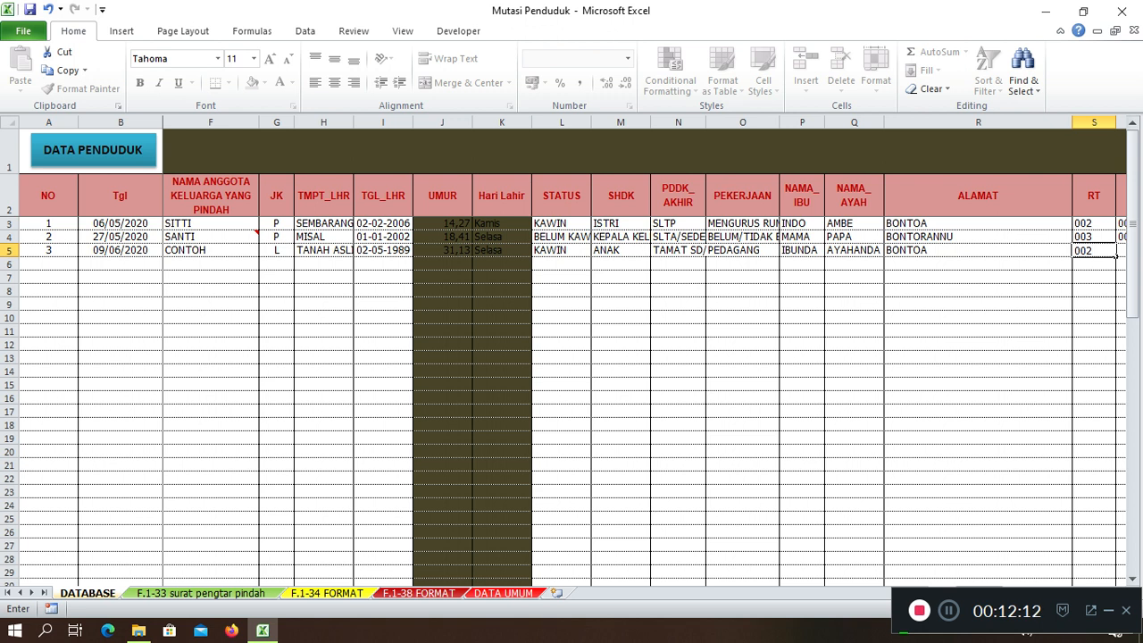
key(Tab)
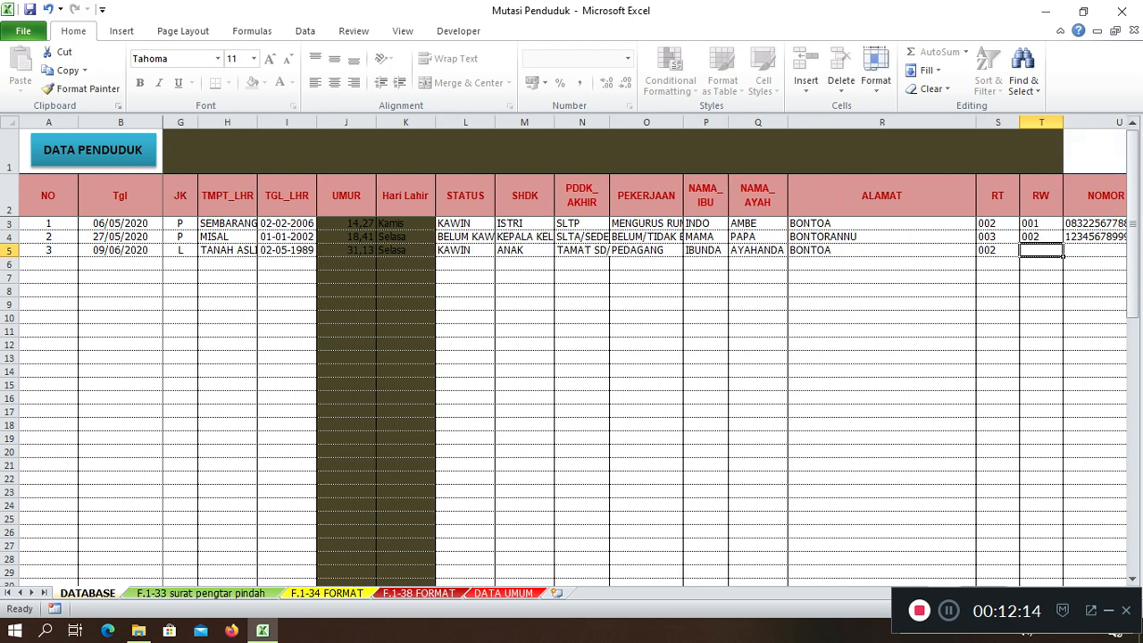
text(001)
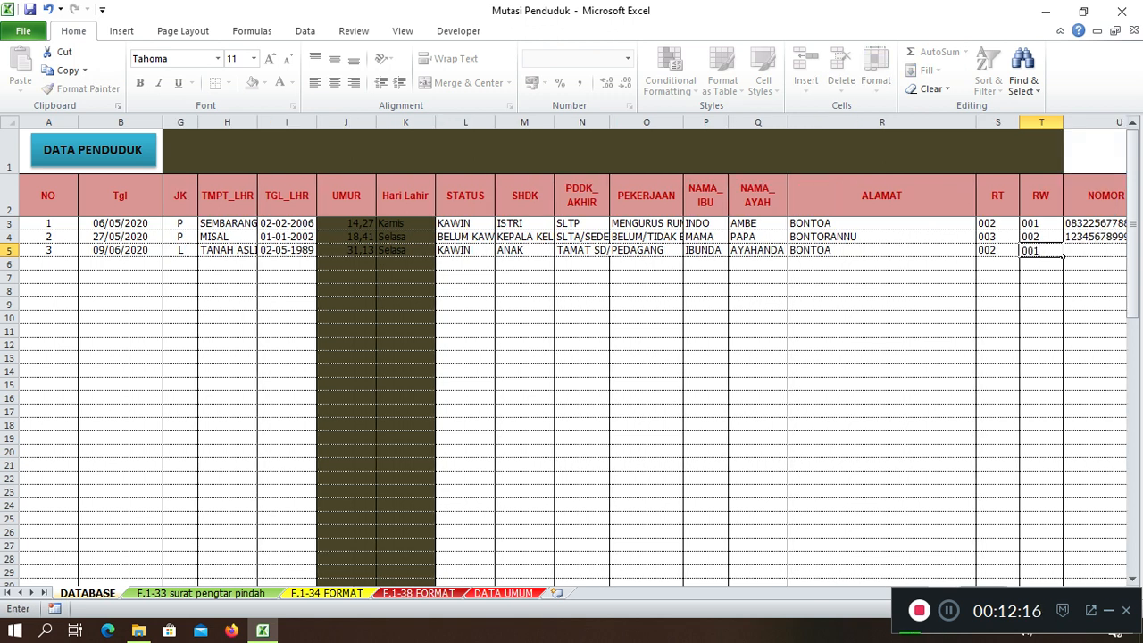
key(Tab)
key(Tab)
key(Tab)
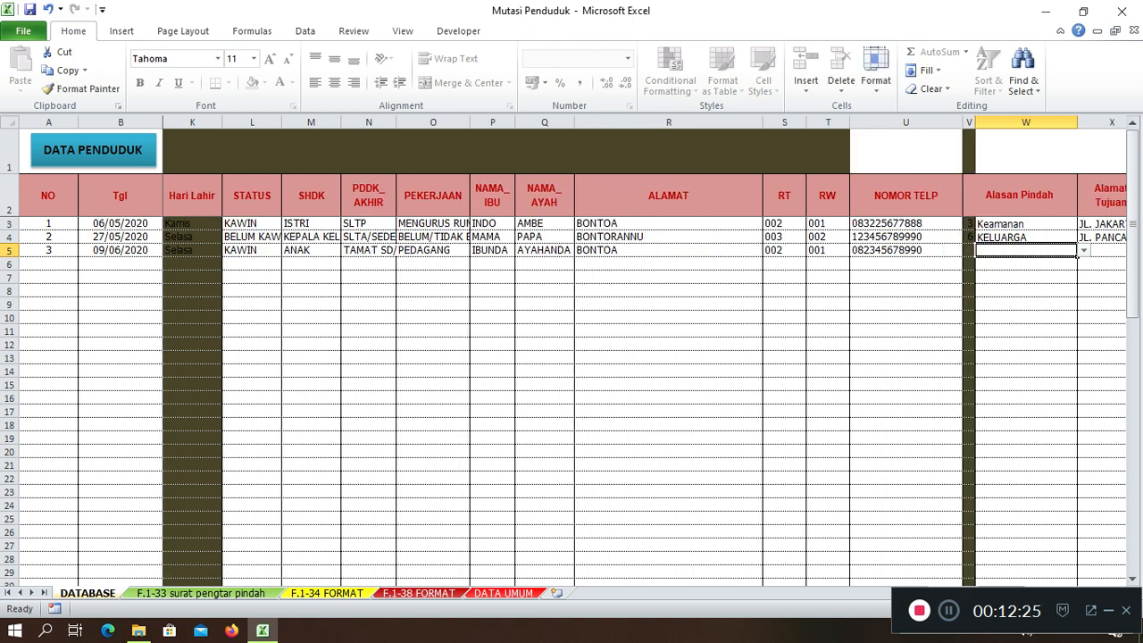
Choose moving reason Perumahan and enter the destination street address
key(alt+Down)
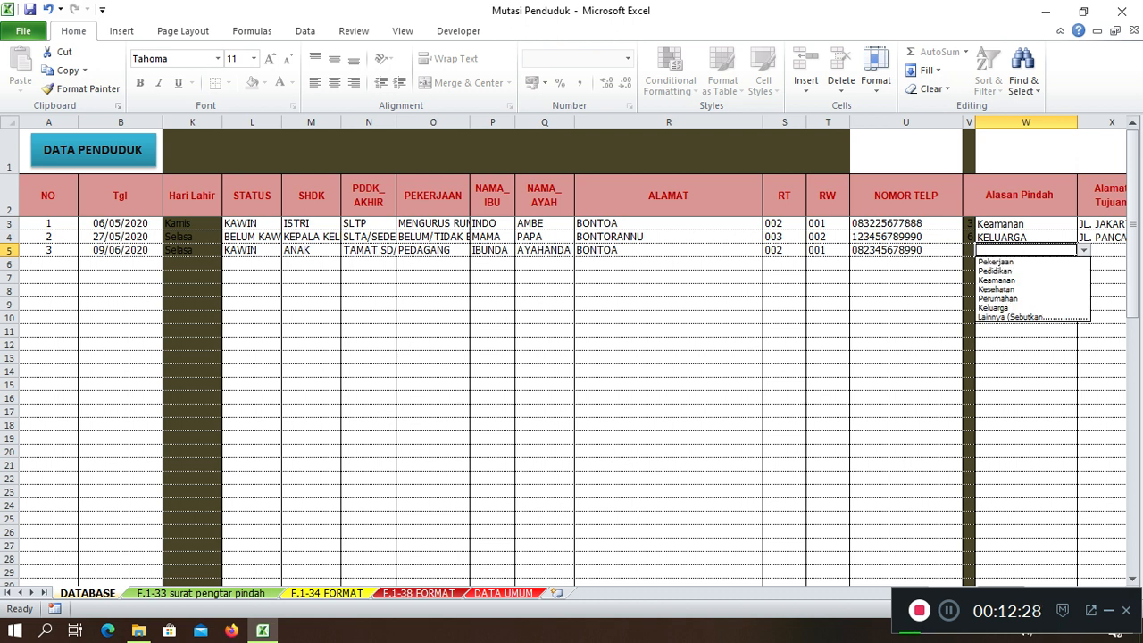
key(Down)
key(Down)
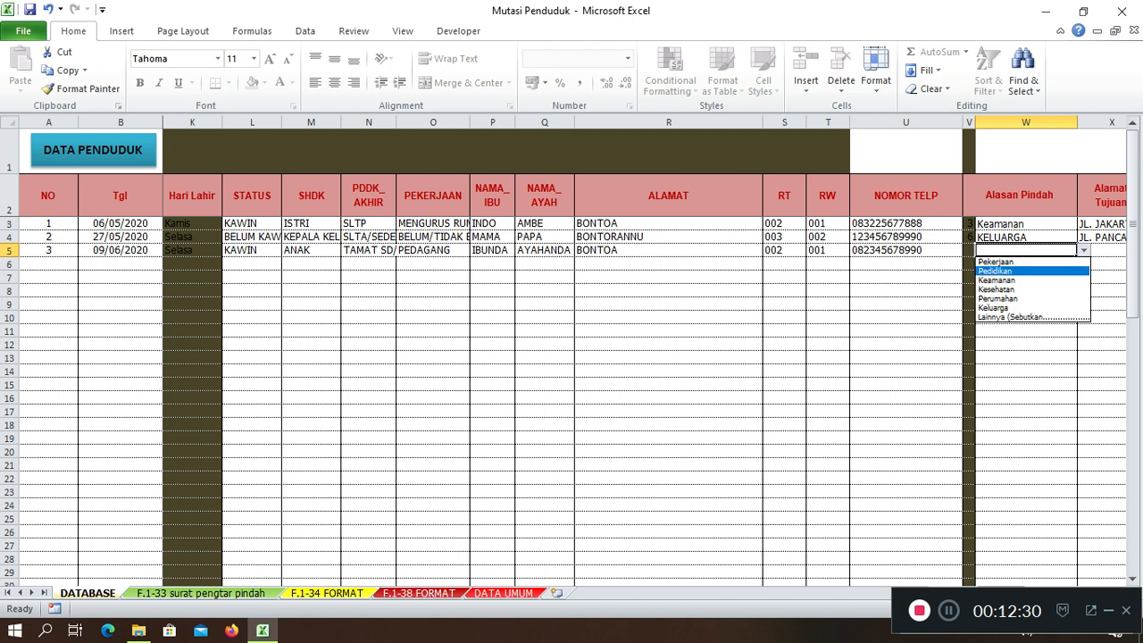
key(Down)
key(Down)
key(Down)
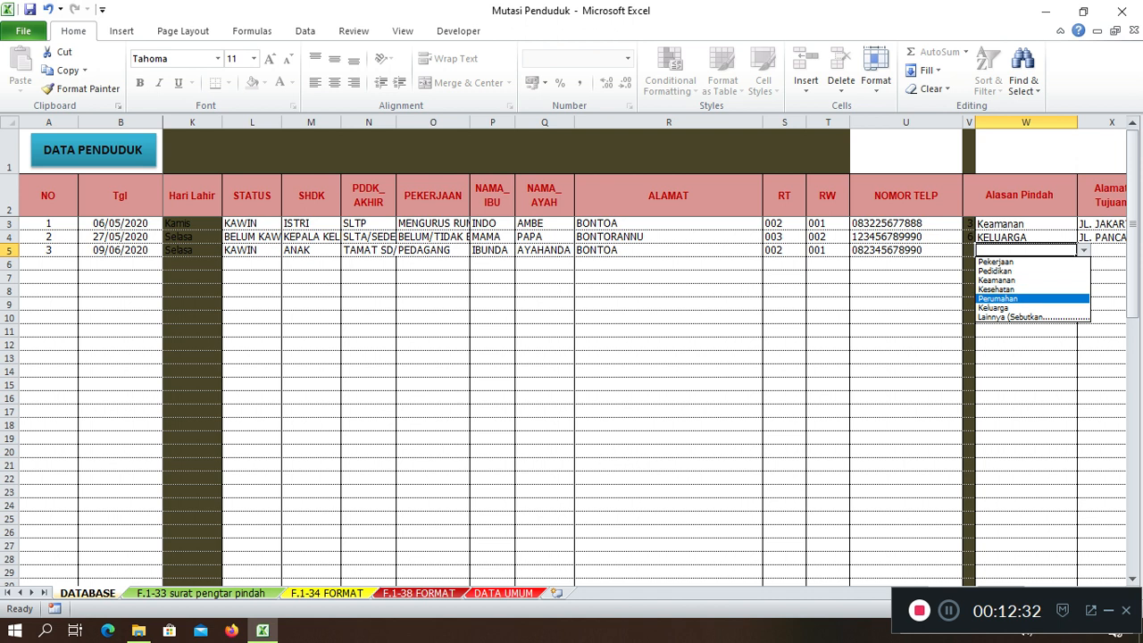
key(Return)
key(Right)
key(Right)
key(Left)
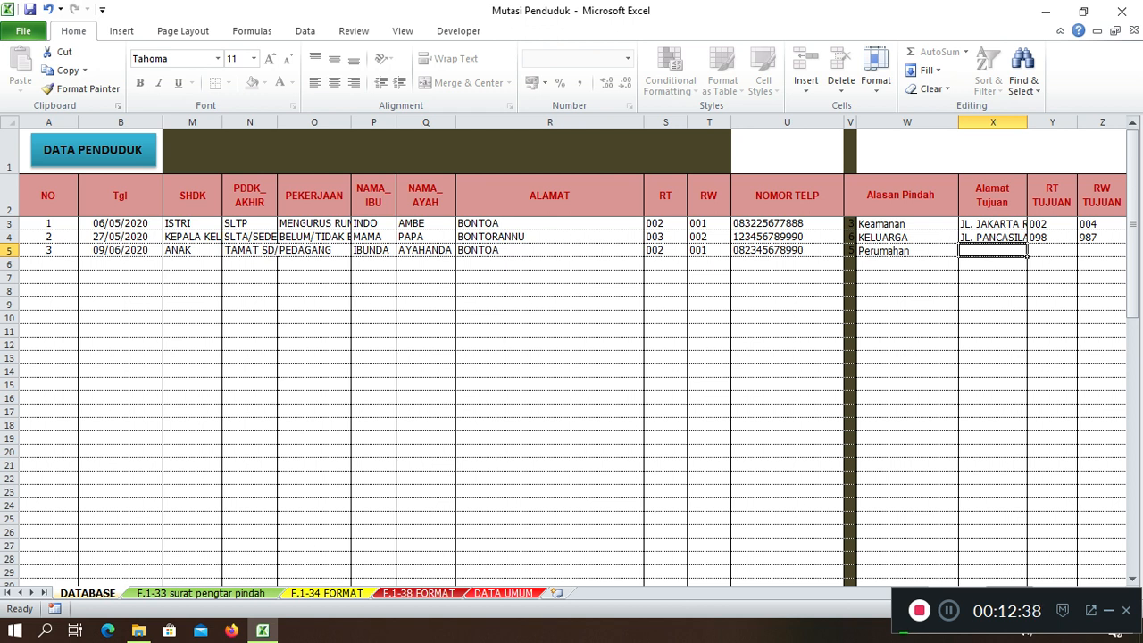
text(JL. KAR)
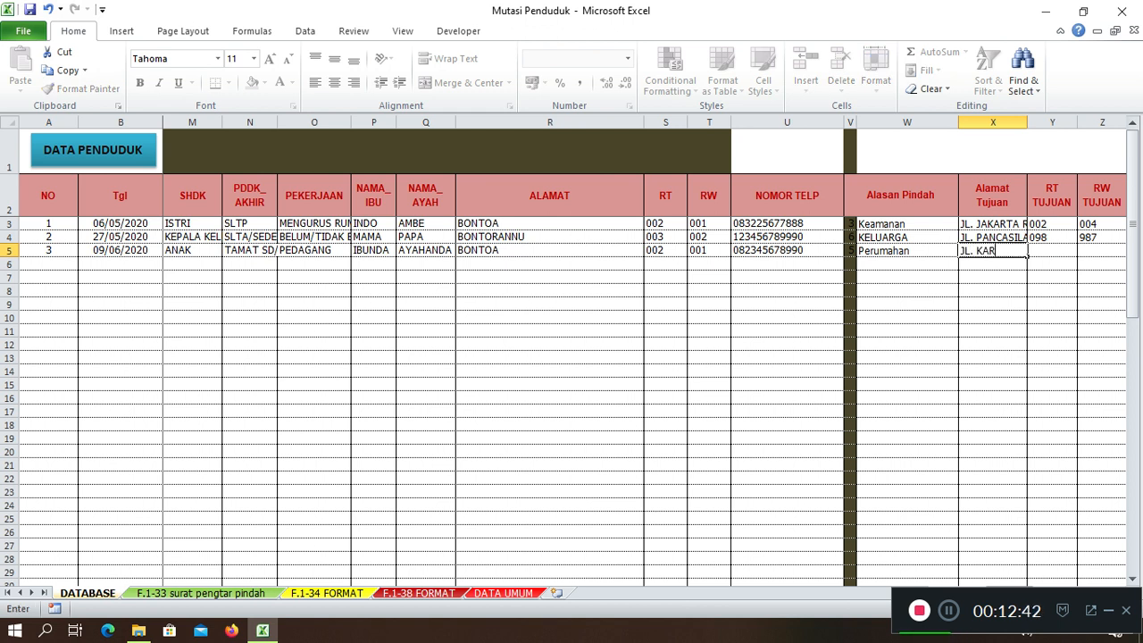
text(UNRUNG)
key(Tab)
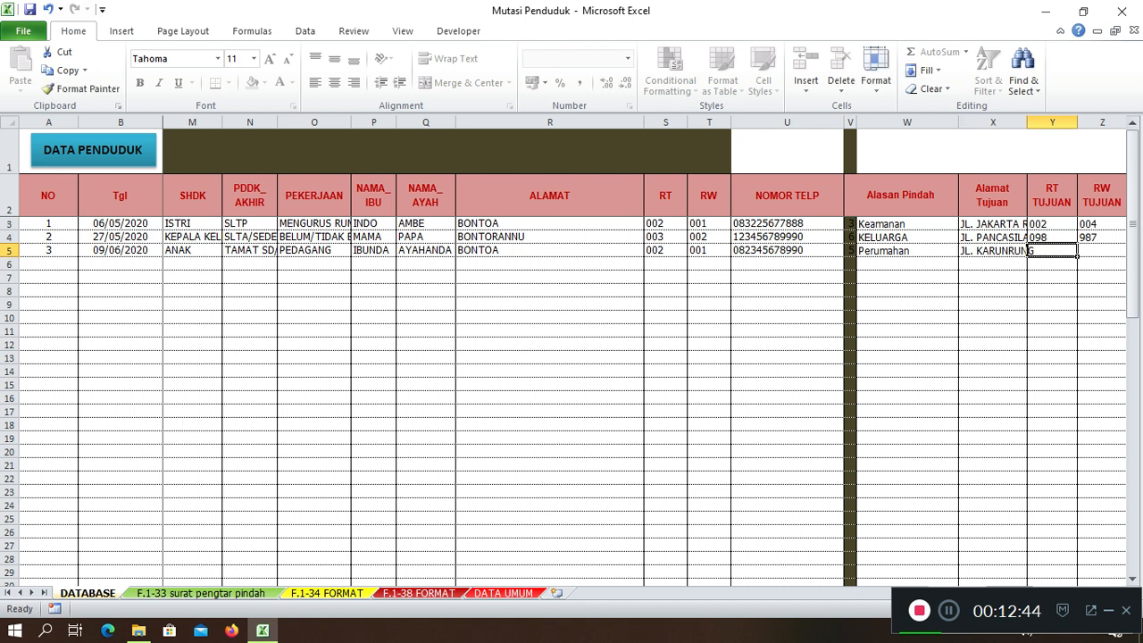
key(Left)
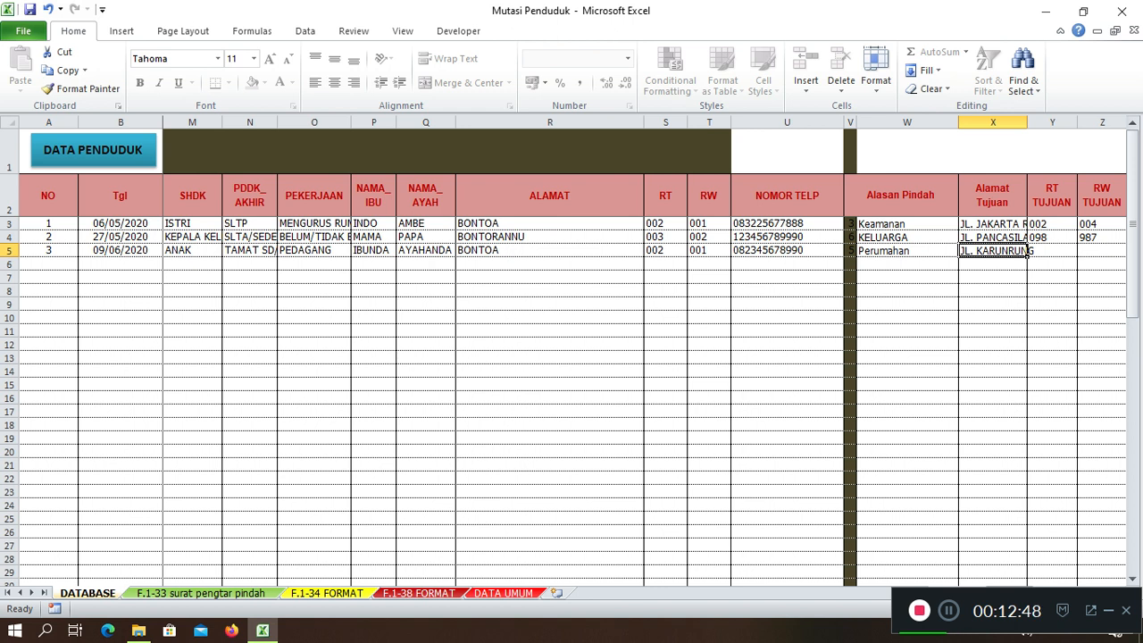
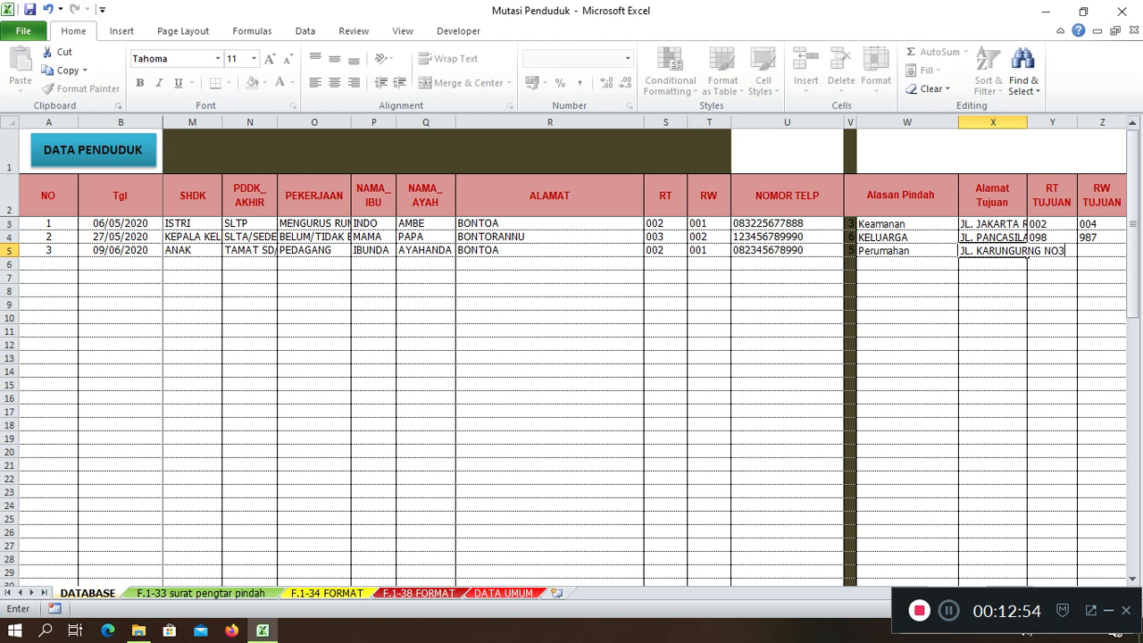
key(Tab)
Fill destination RT 003, RW 005, DESA BIRINGKANAYYA, regency MAKASSAR and province SULSEL
text(003)
key(Tab)
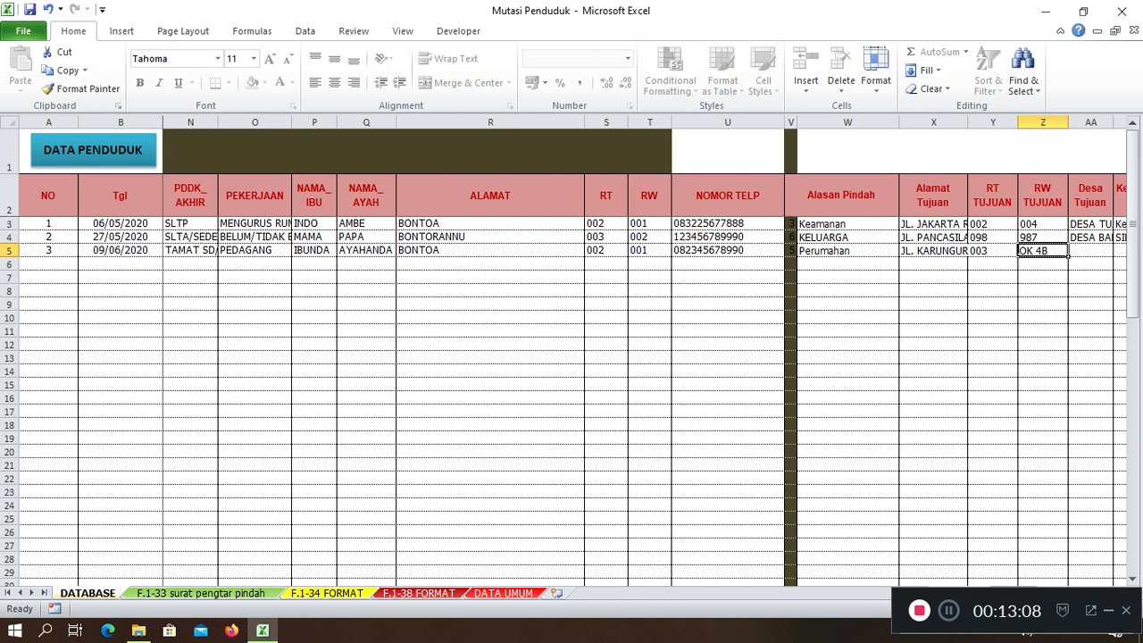
text(005)
key(Tab)
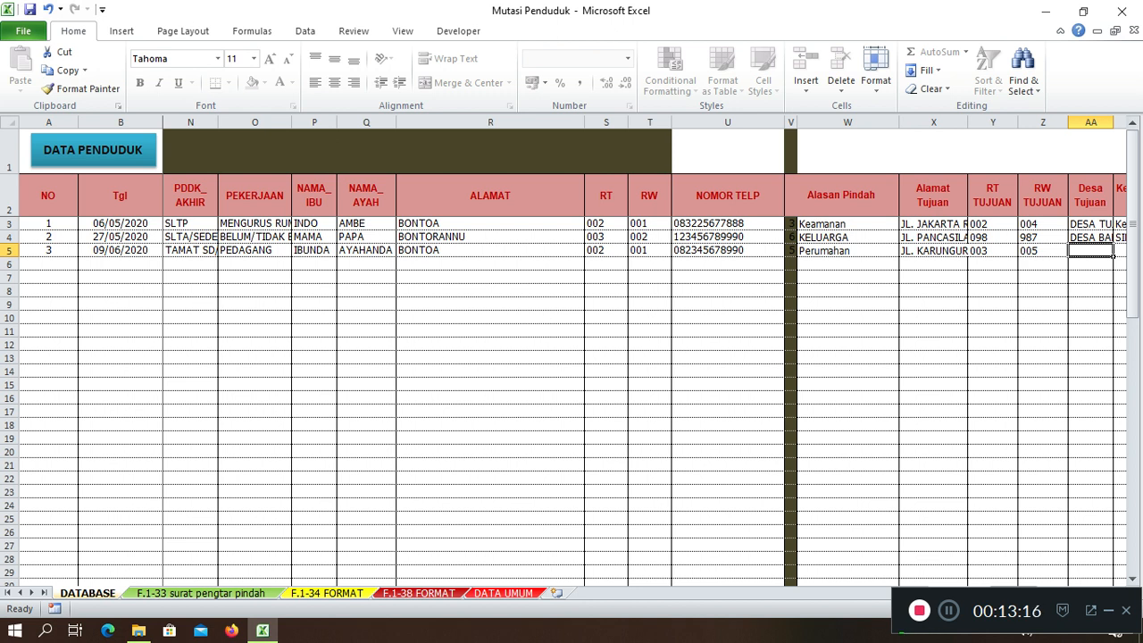
text(DESA)
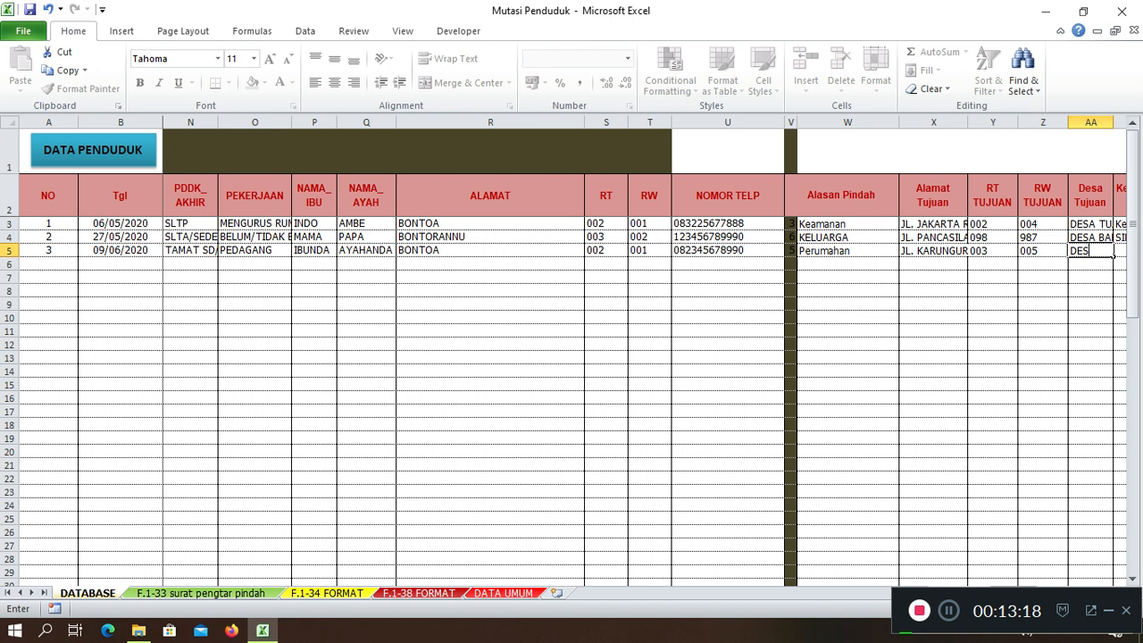
key(BackSpace)
key(BackSpace)
key(BackSpace)
key(BackSpace)
text(ESA BIRINGKAN AYYA)
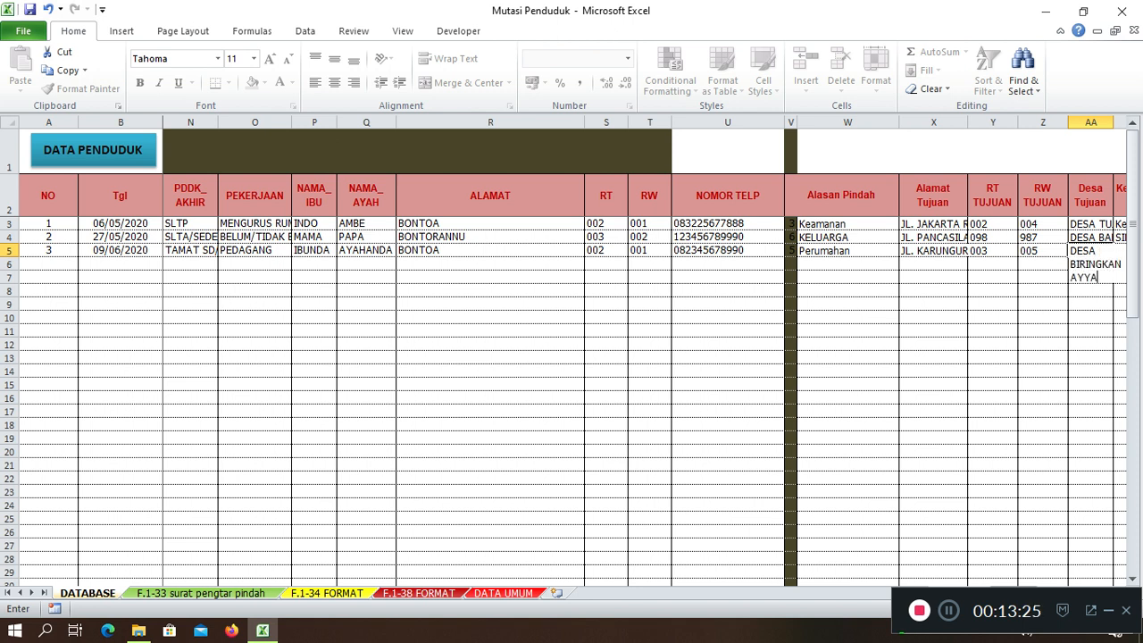
key(Tab)
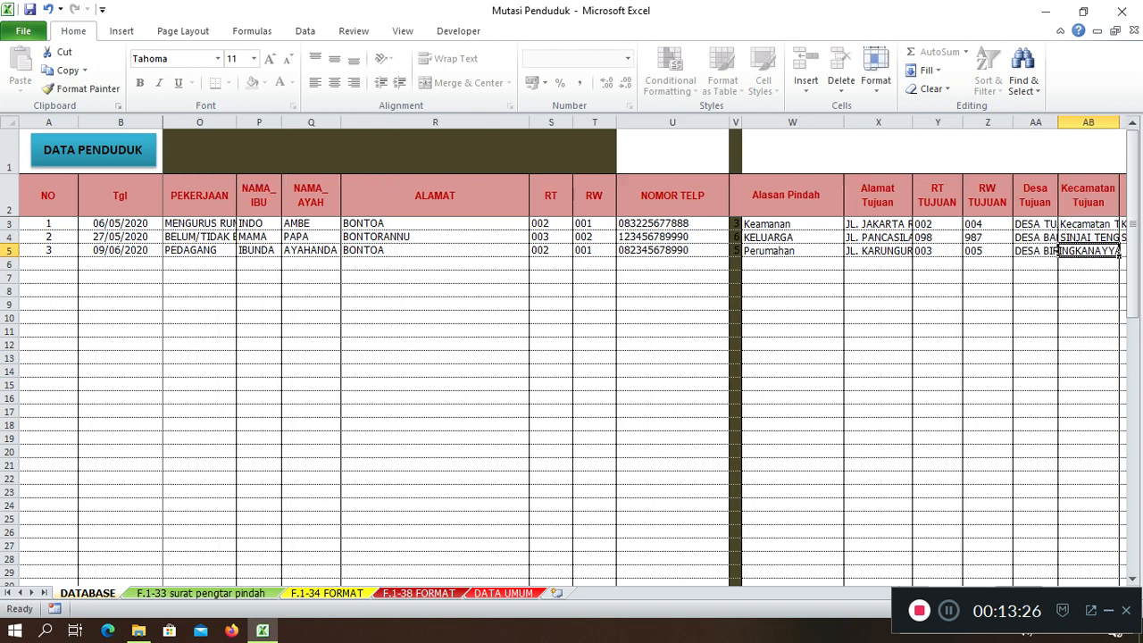
text(MAKASSAR)
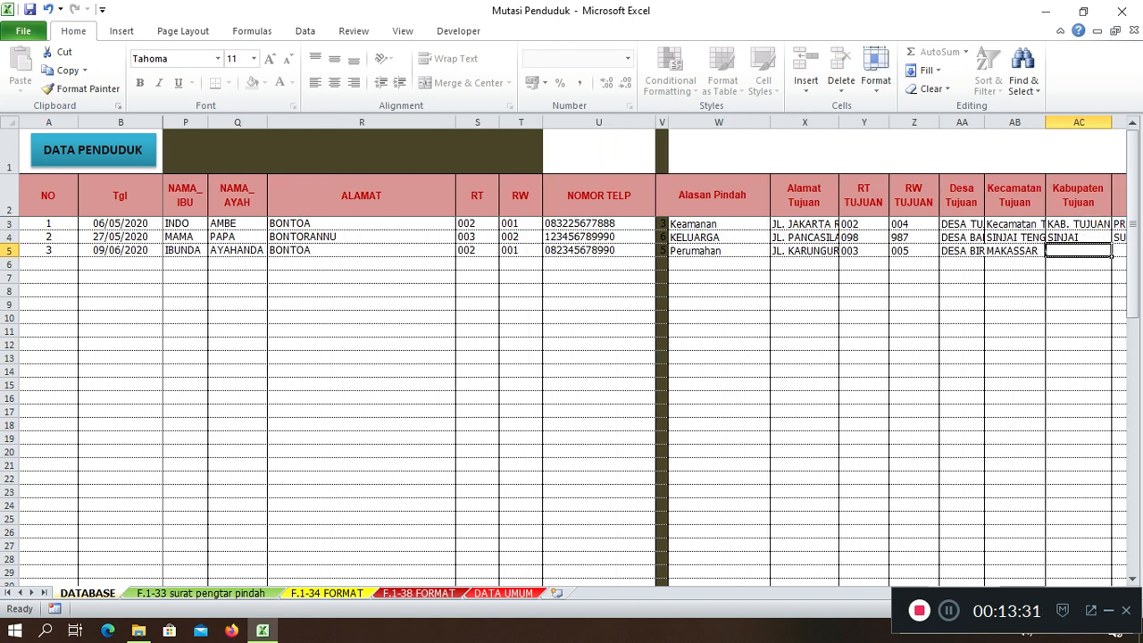
text(MAKASSAR)
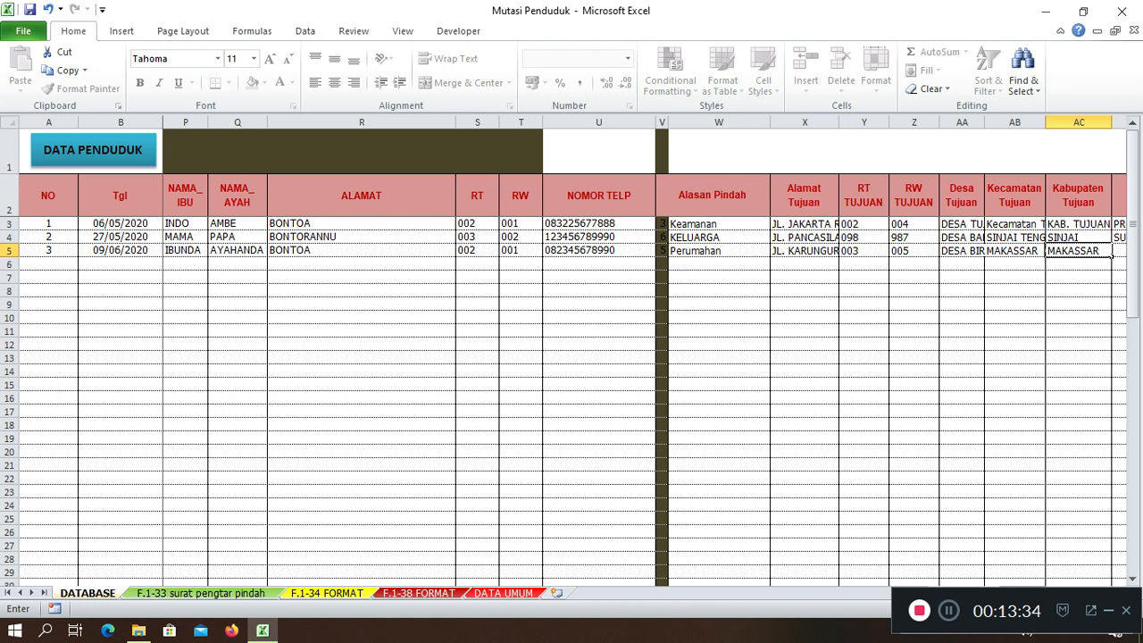
key(Tab)
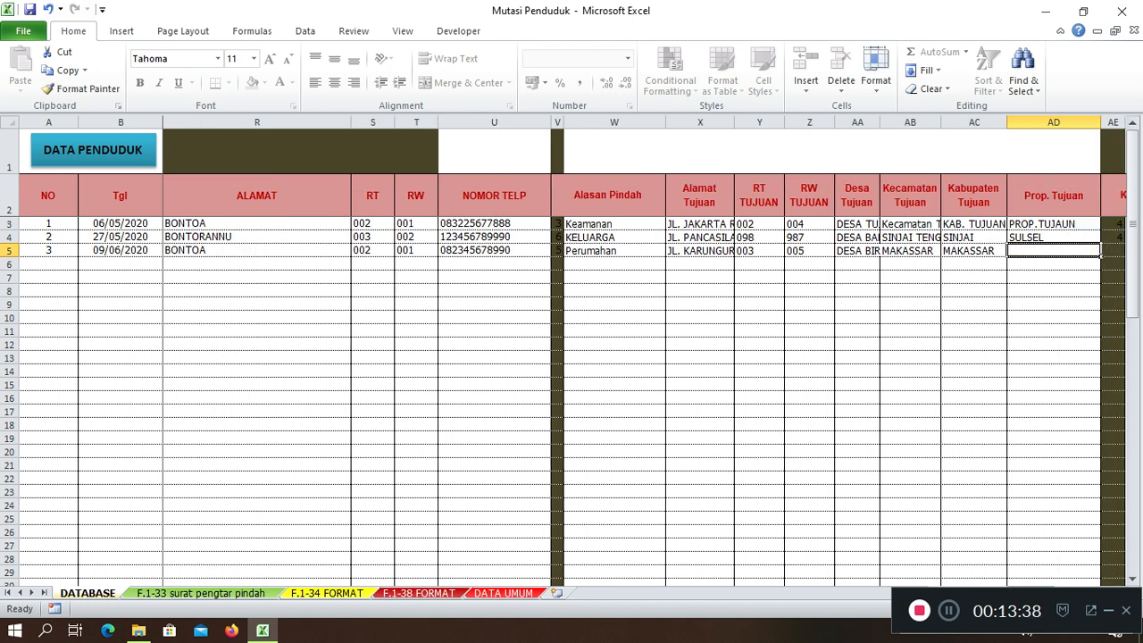
text(SUL)
key(Tab)
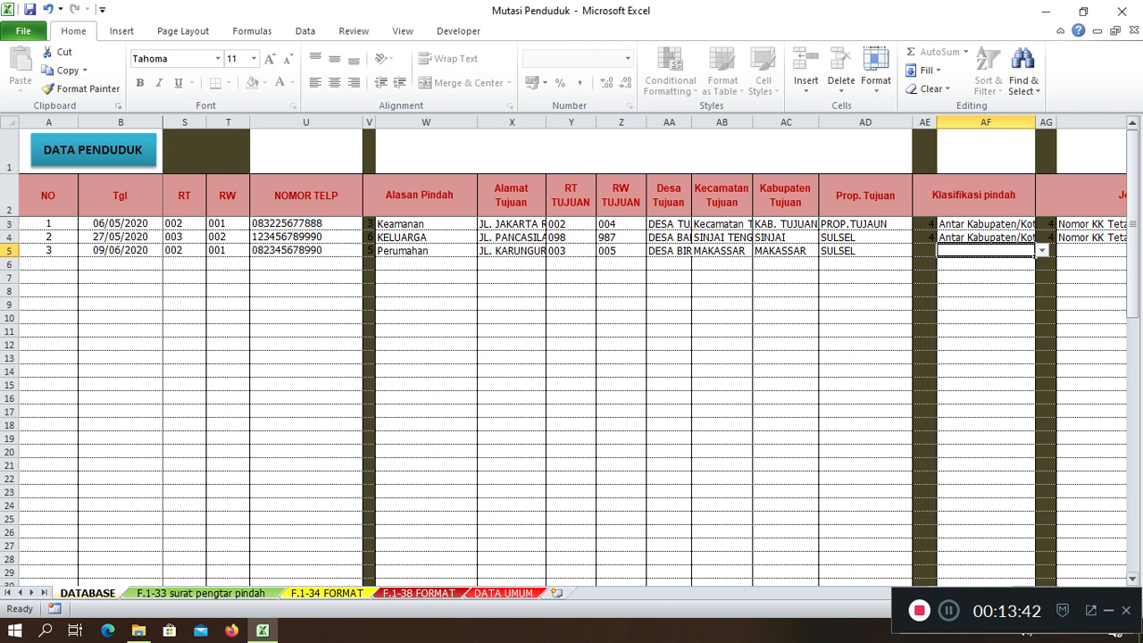
Set move classification Antar Kabupaten/Kota and move type Nomor KK Tetap
key(alt+Down)
key(Down)
key(Down)
key(Down)
key(Down)
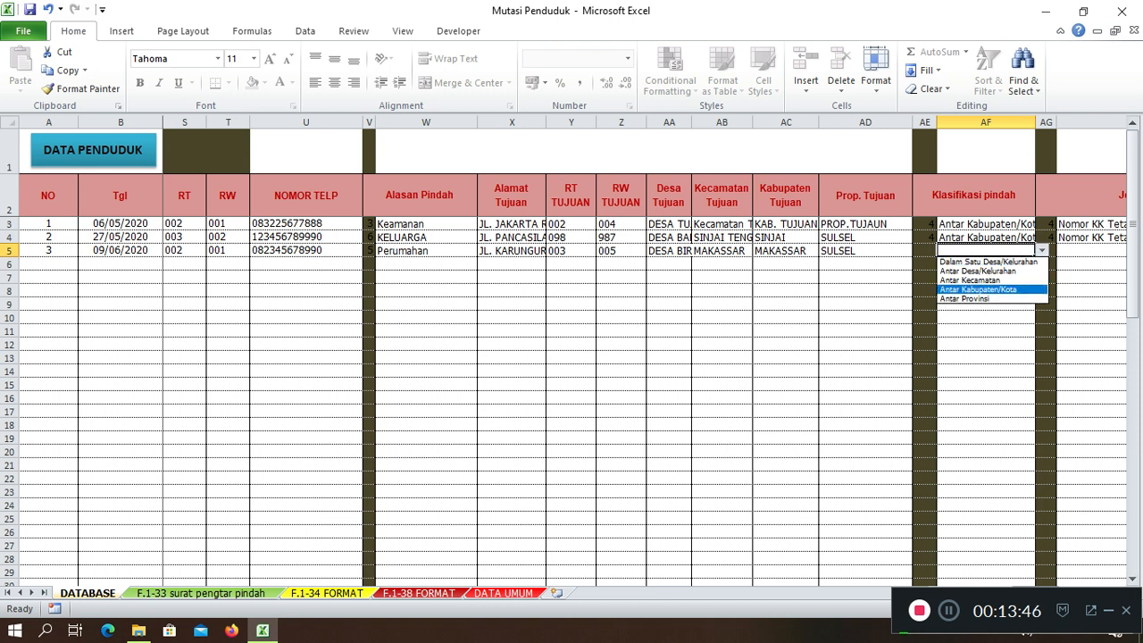
key(Return)
key(Tab)
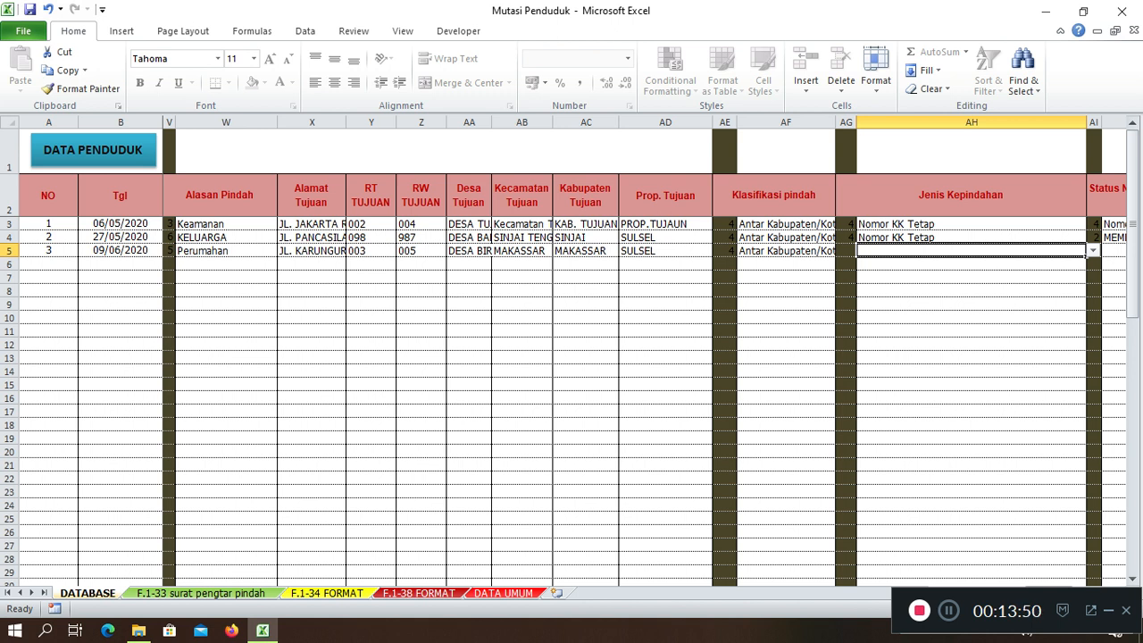
key(alt+Down)
key(Down)
key(Down)
key(Down)
key(Down)
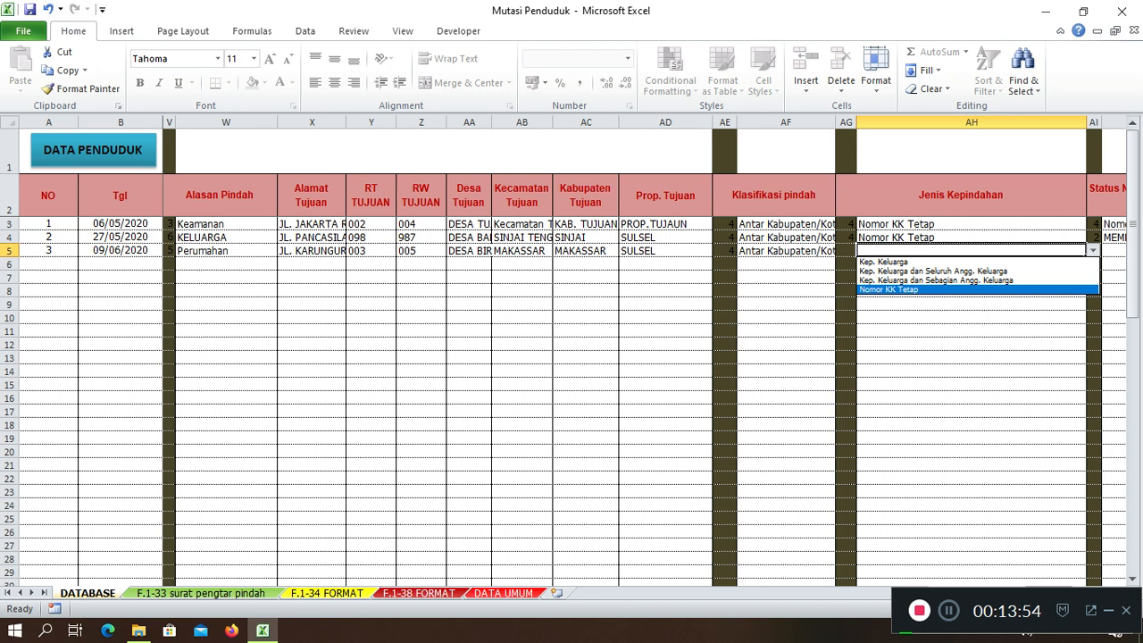
key(Up)
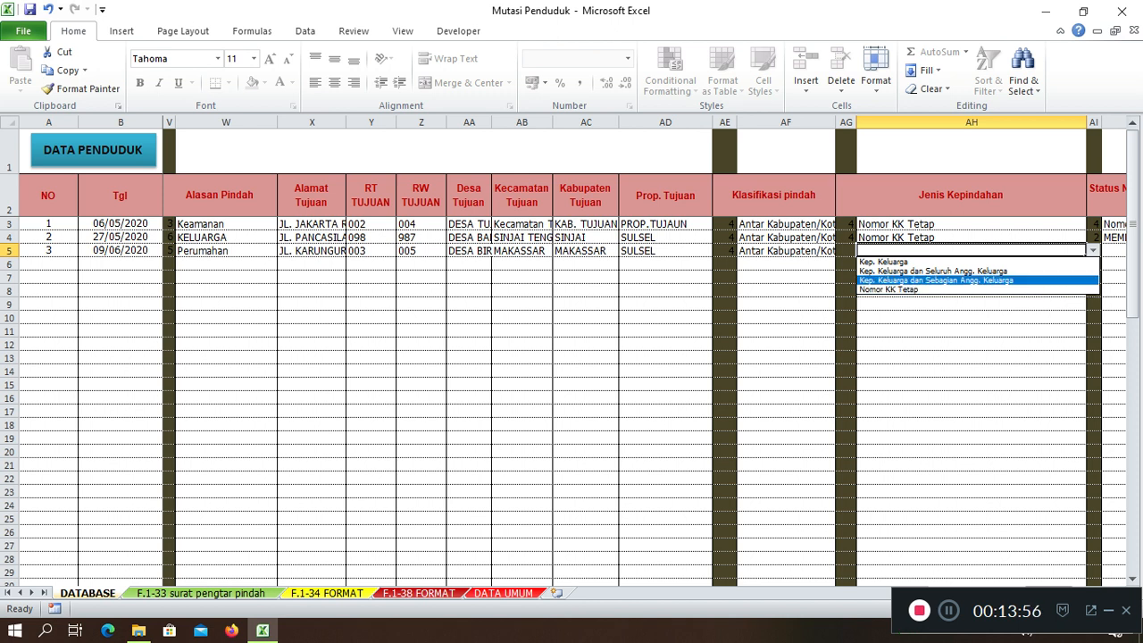
key(Down)
key(Escape)
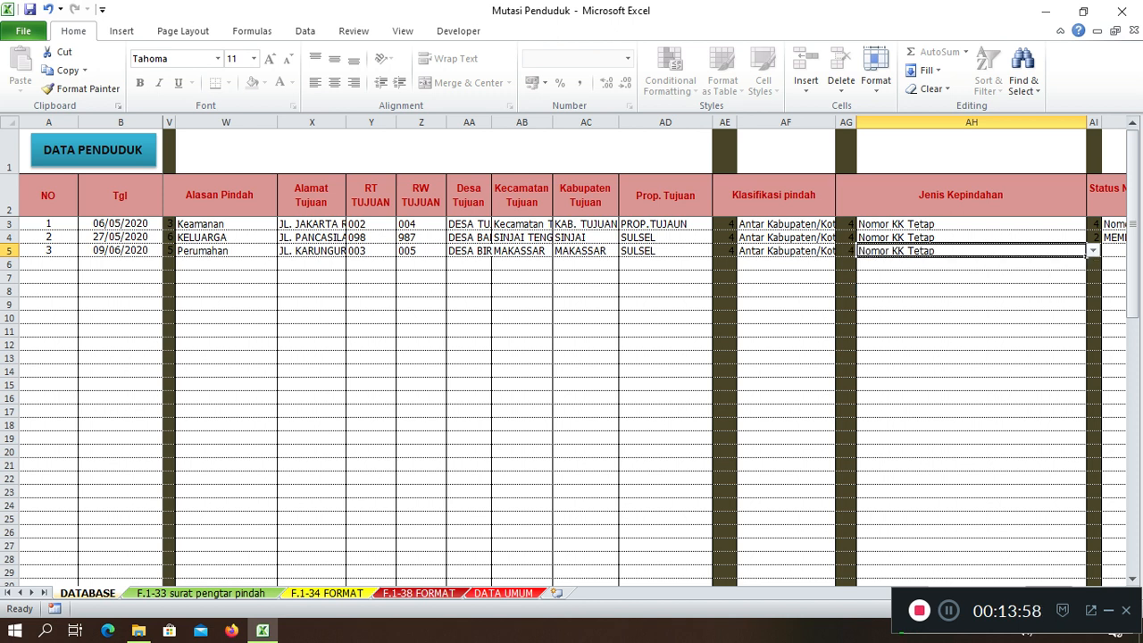
Set KK status Nomor KK Tetap for those staying and Membuat KK Baru for those moving
key(Tab)
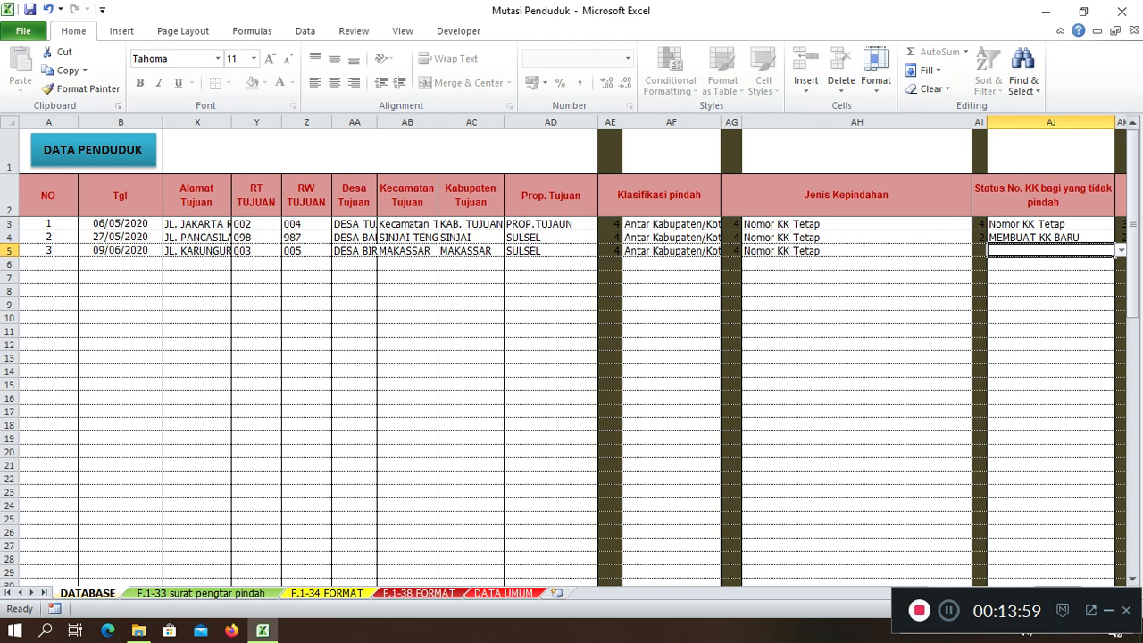
key(alt+Down)
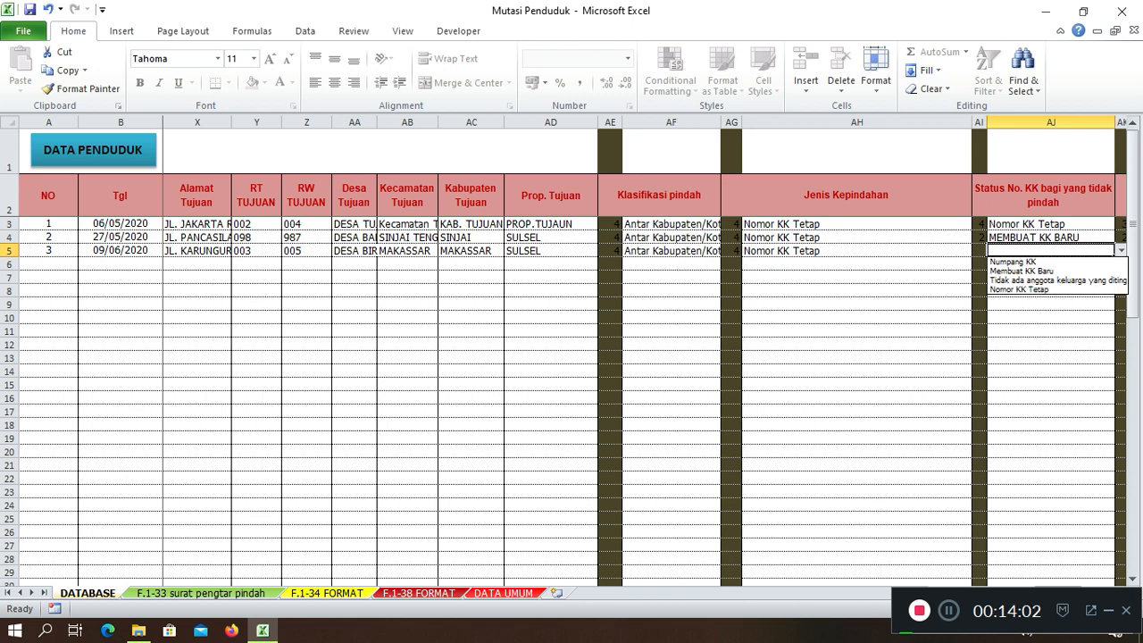
key(Down)
key(Down)
key(Down)
key(Down)
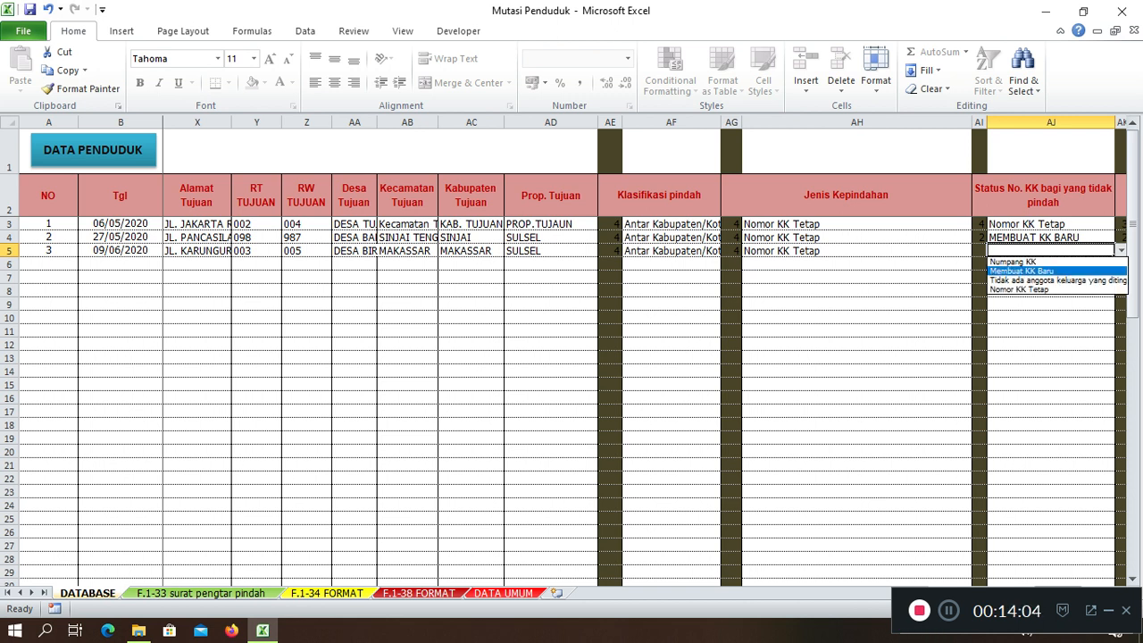
key(Return)
key(Right)
key(Right)
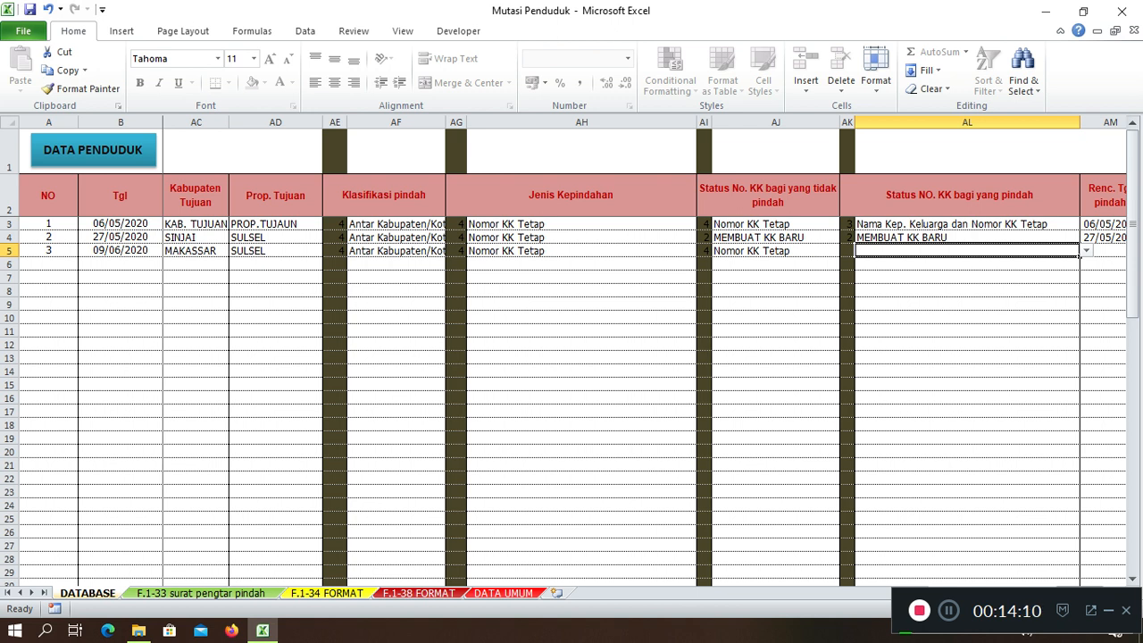
key(alt+Down)
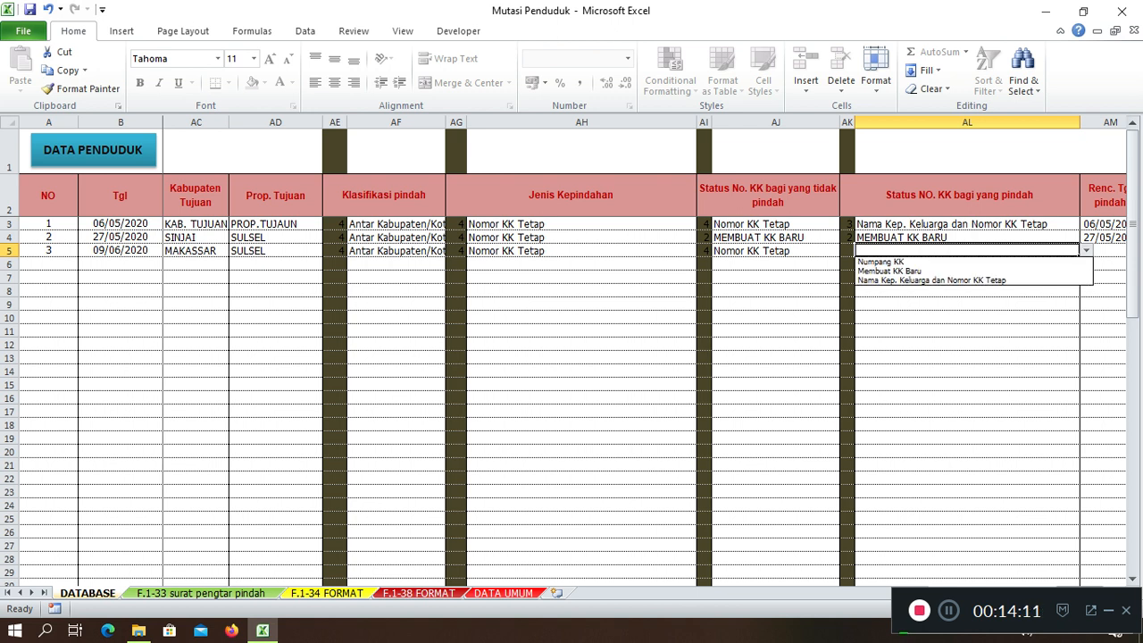
key(Down)
key(Down)
key(Return)
Enter planned move date 09/06/2020, the signing official's name and title KEPALA DESA
key(Tab)
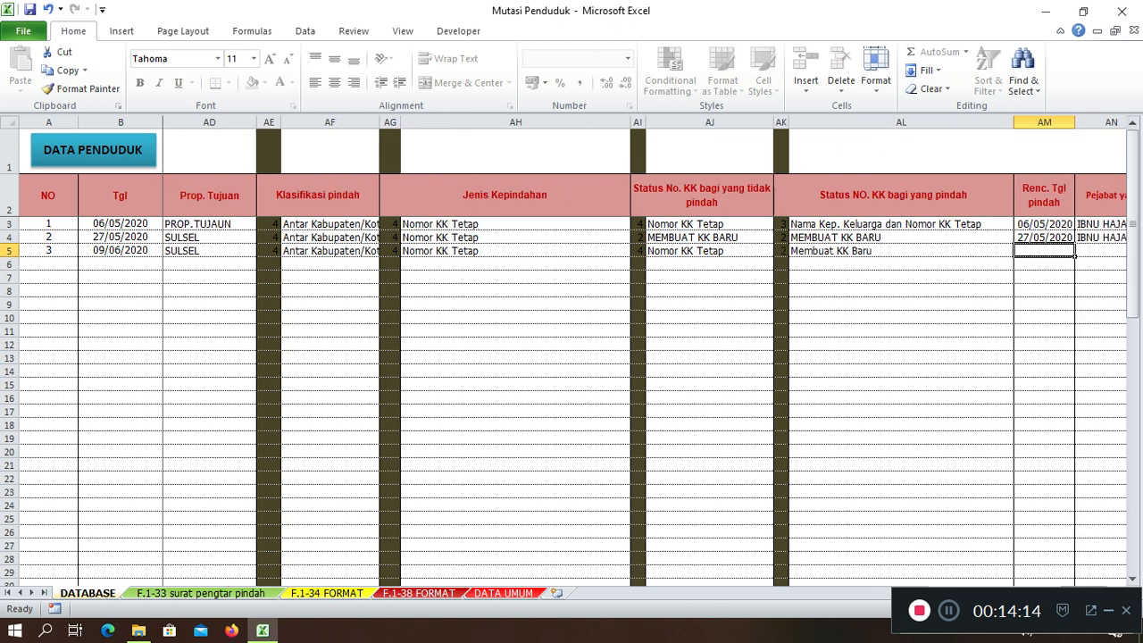
key(Tab)
key(shift+Tab)
text(9-6-20)
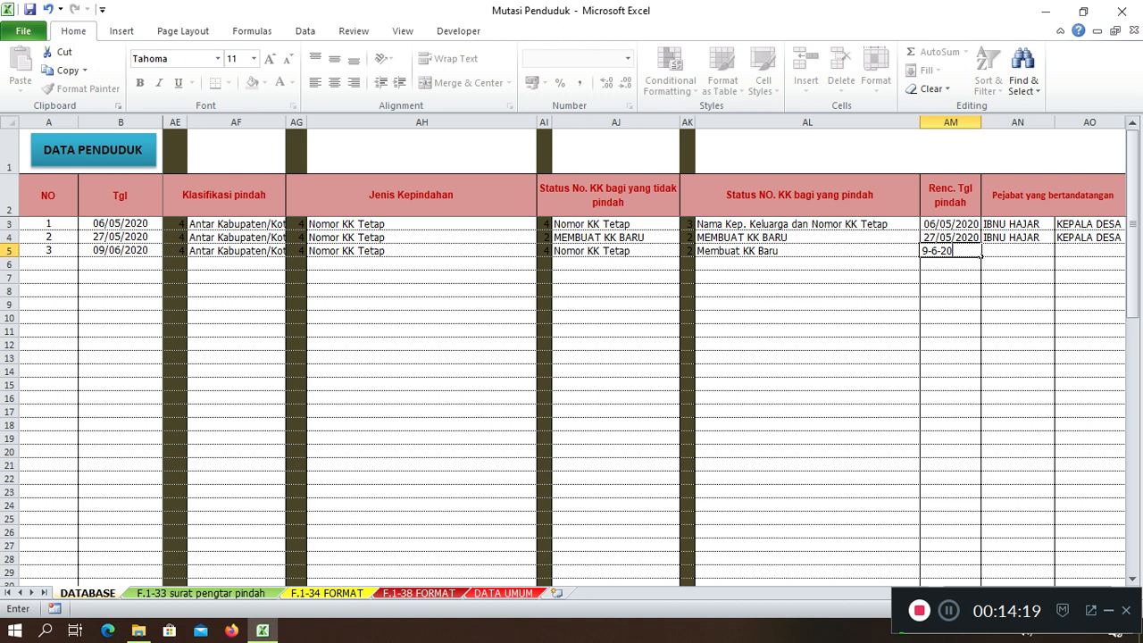
key(Tab)
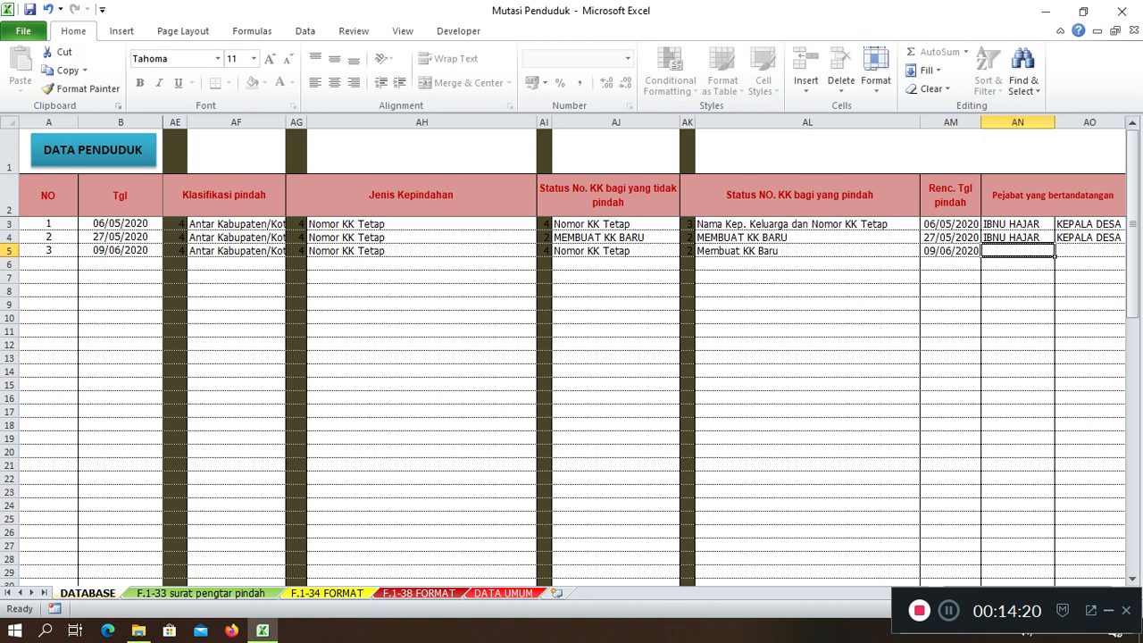
key(Tab)
text(K)
key(Return)
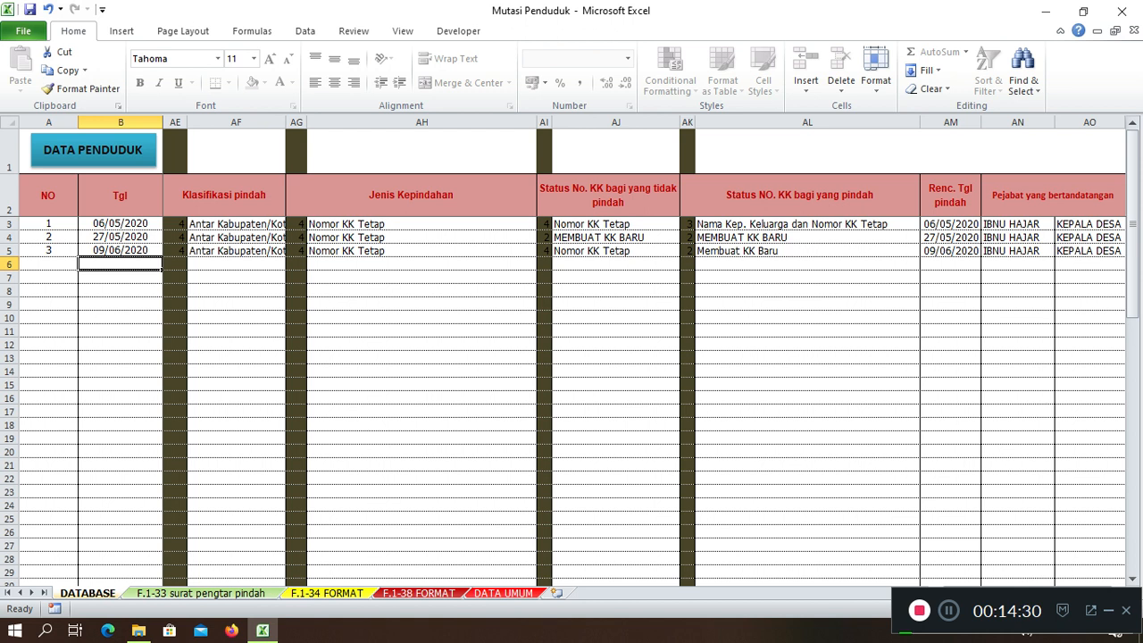
Load the CONTOH record into the F.1-33 letter and review it, dated Batulohe, 09 Juni 2020
click(201, 593)
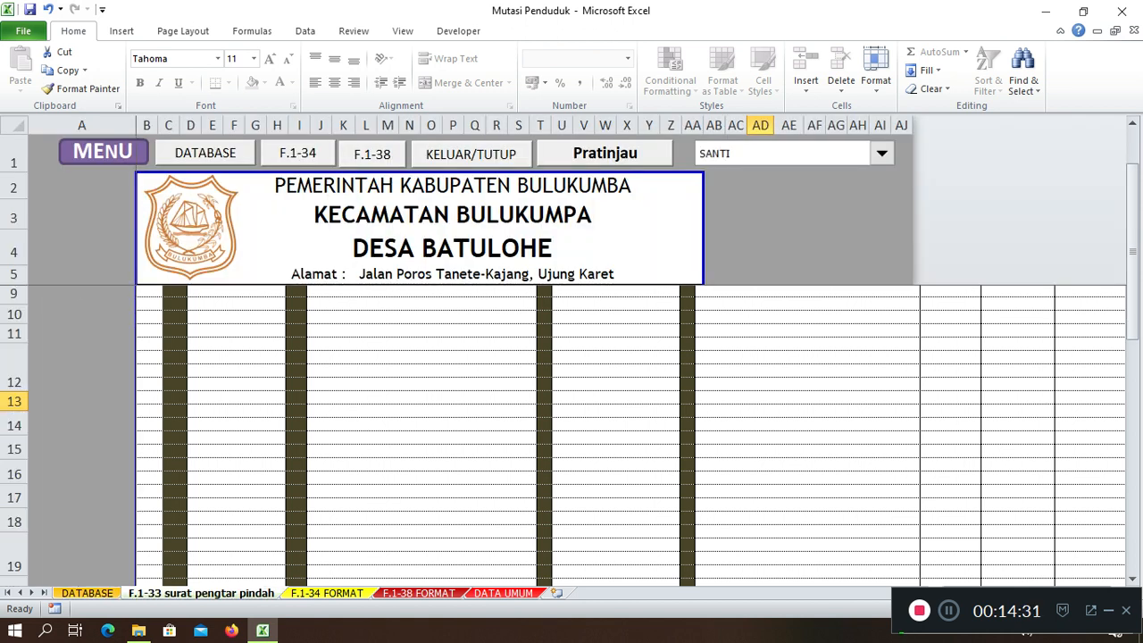
click(879, 153)
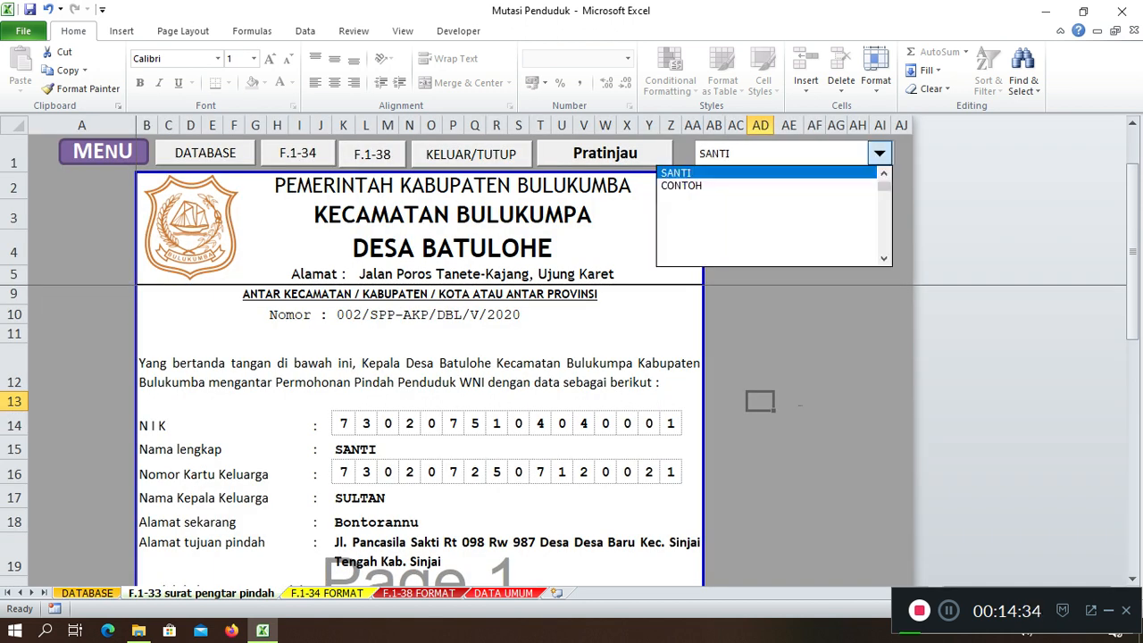
key(Down)
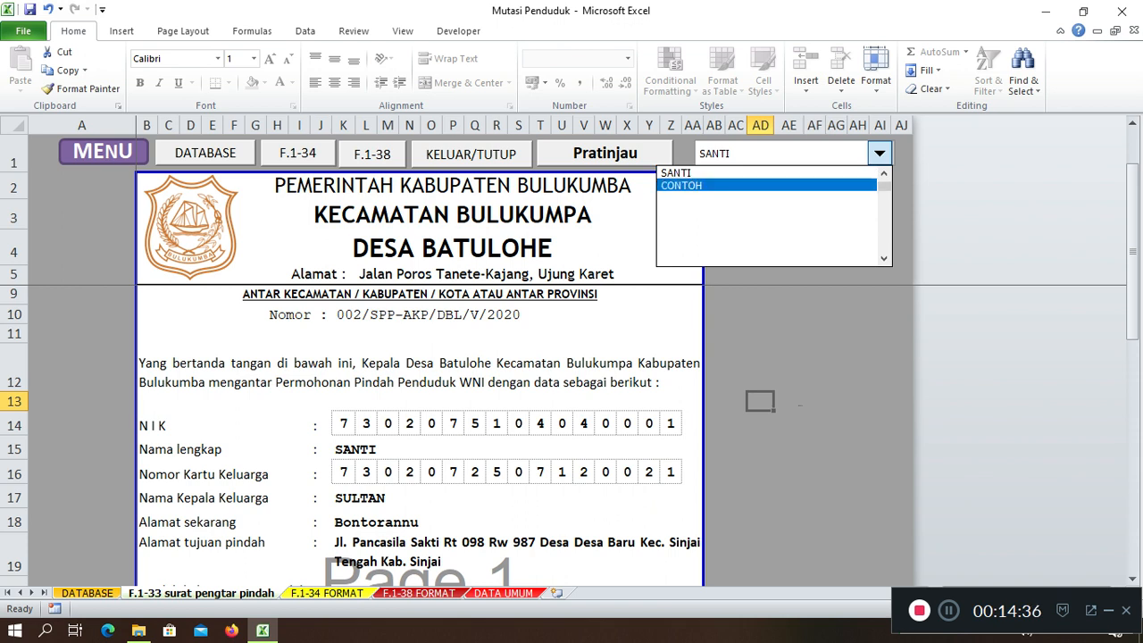
key(Return)
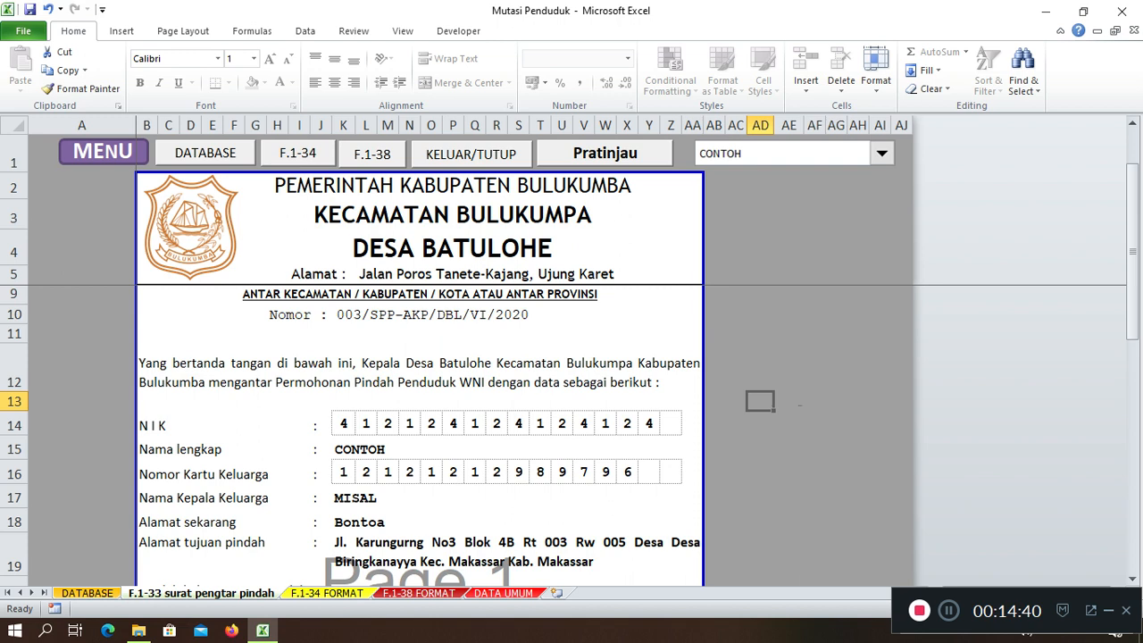
scroll(420, 432, down, 1)
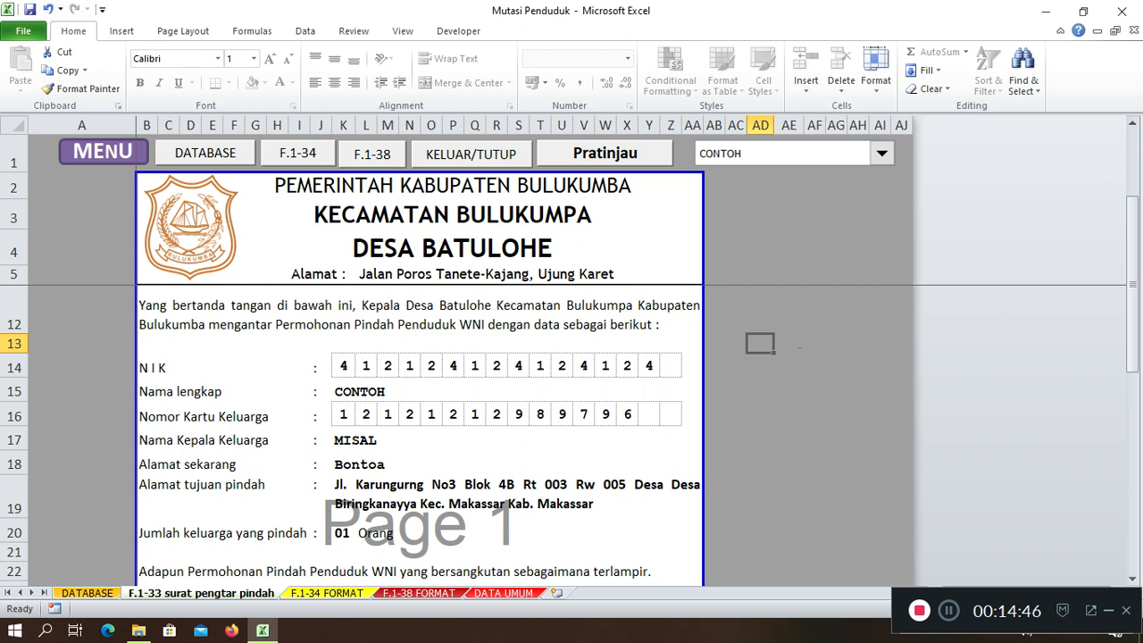
scroll(572, 428, down, 1)
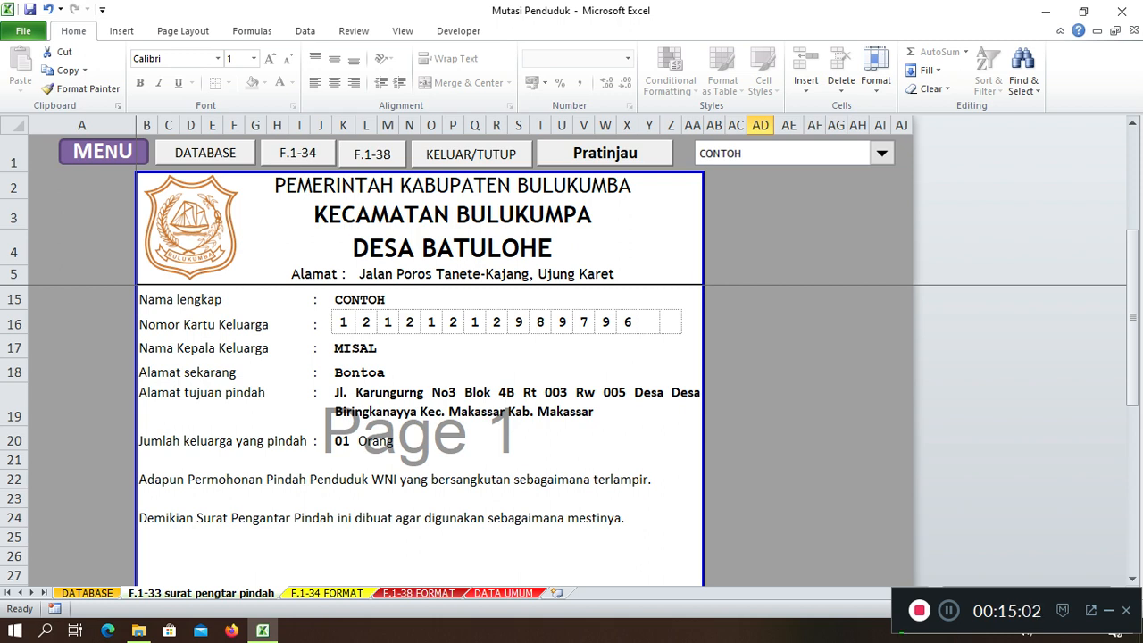
scroll(420, 429, down, 1)
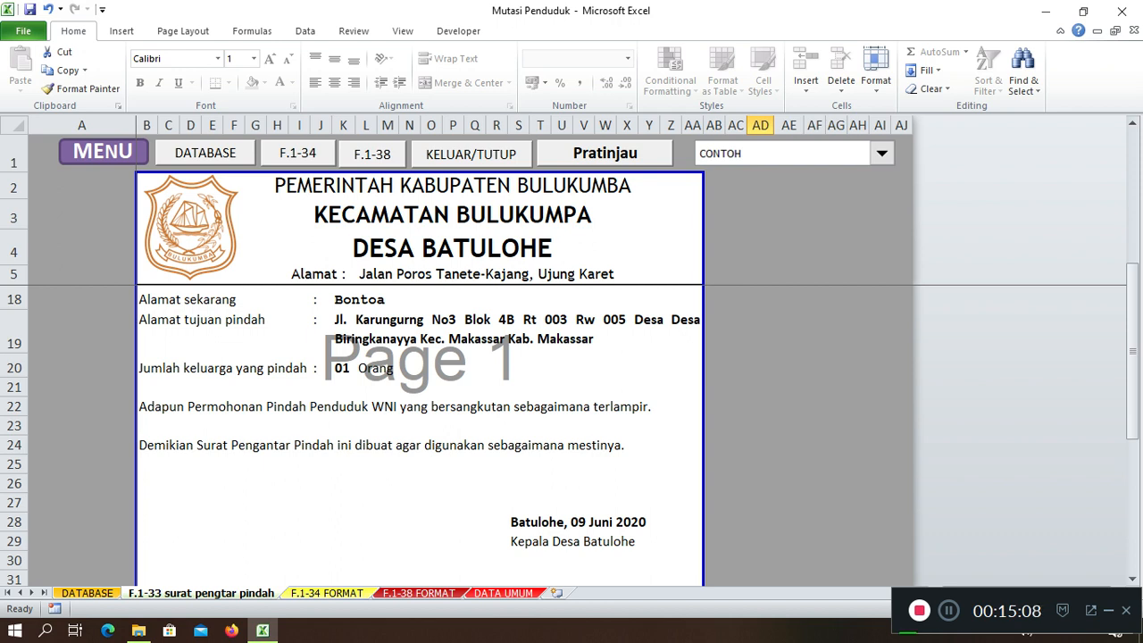
scroll(420, 429, down, 3)
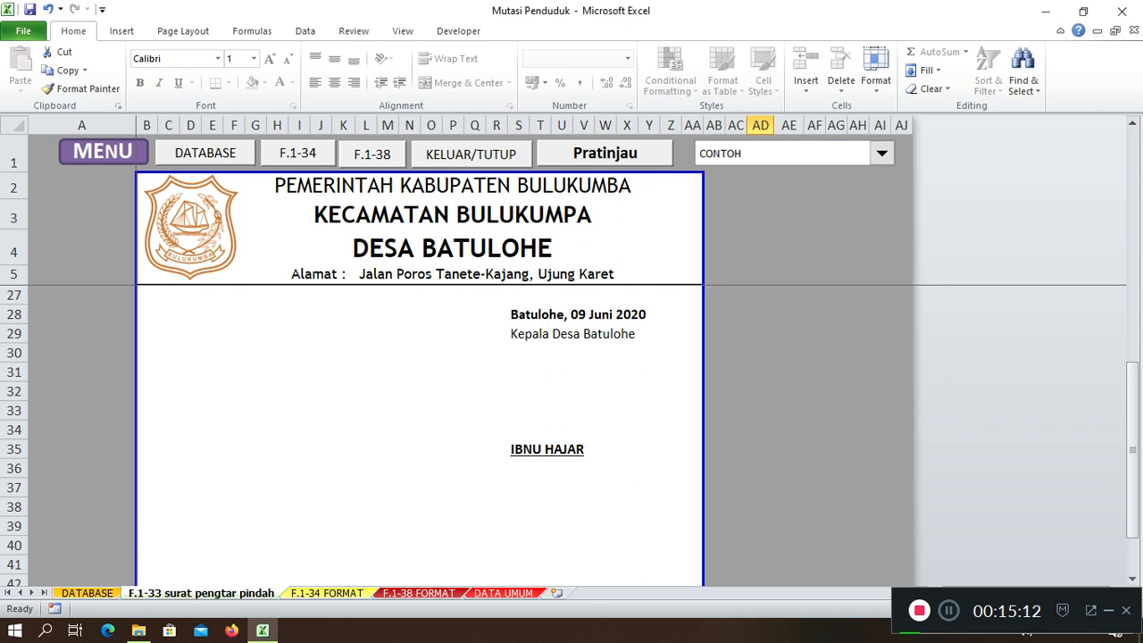
Review the F.1-34 form for CONTOH: Alasan Pindah 5, Biringkanayya, Makassar, dated 09 Juni 2020
key(ctrl+Page_Down)
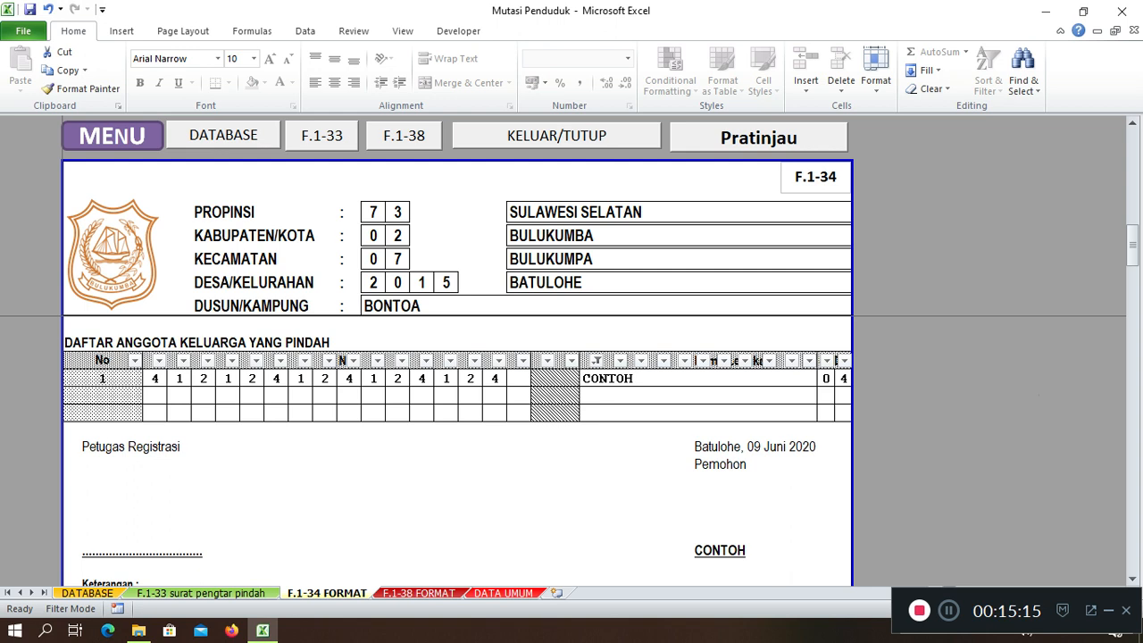
scroll(457, 464, up, 3)
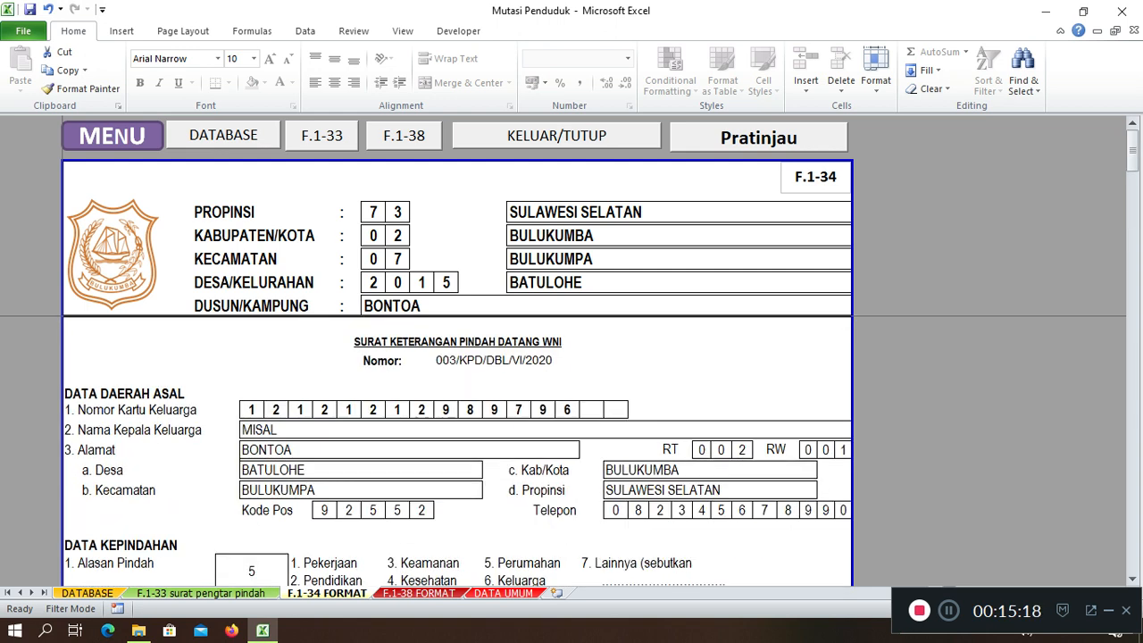
scroll(458, 451, down, 1)
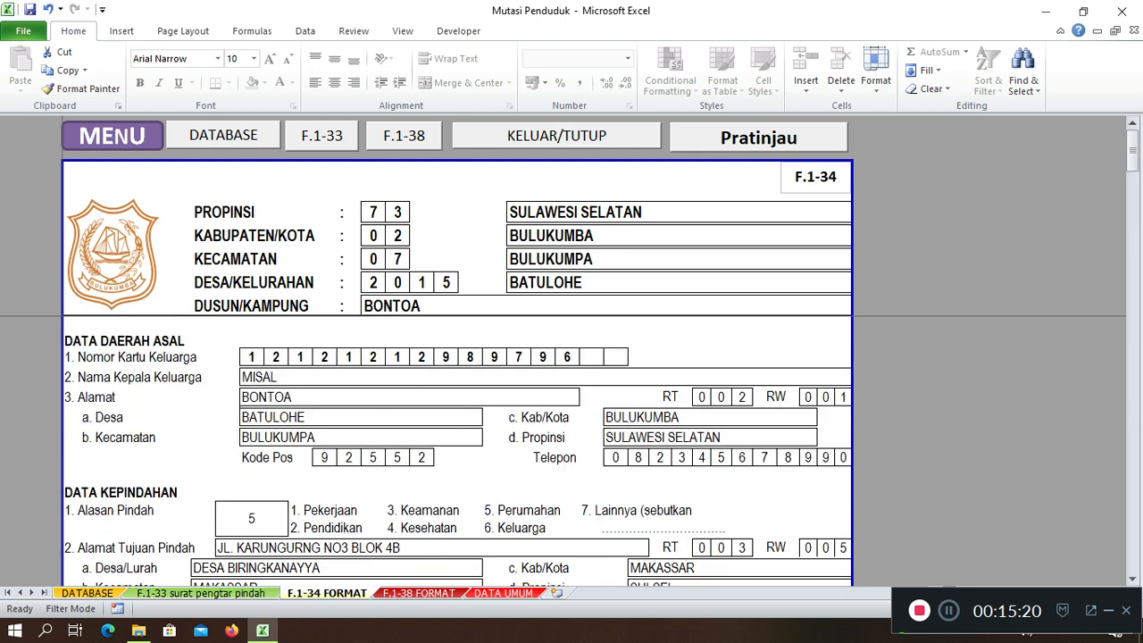
scroll(457, 451, down, 1)
scroll(458, 451, down, 3)
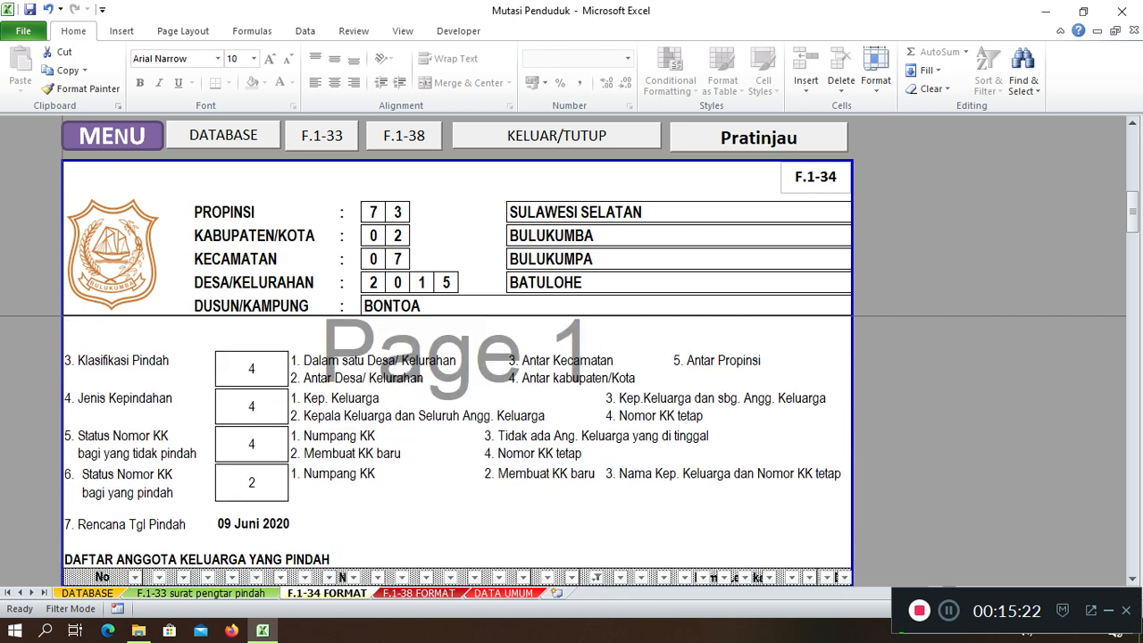
scroll(457, 451, down, 2)
scroll(458, 451, down, 1)
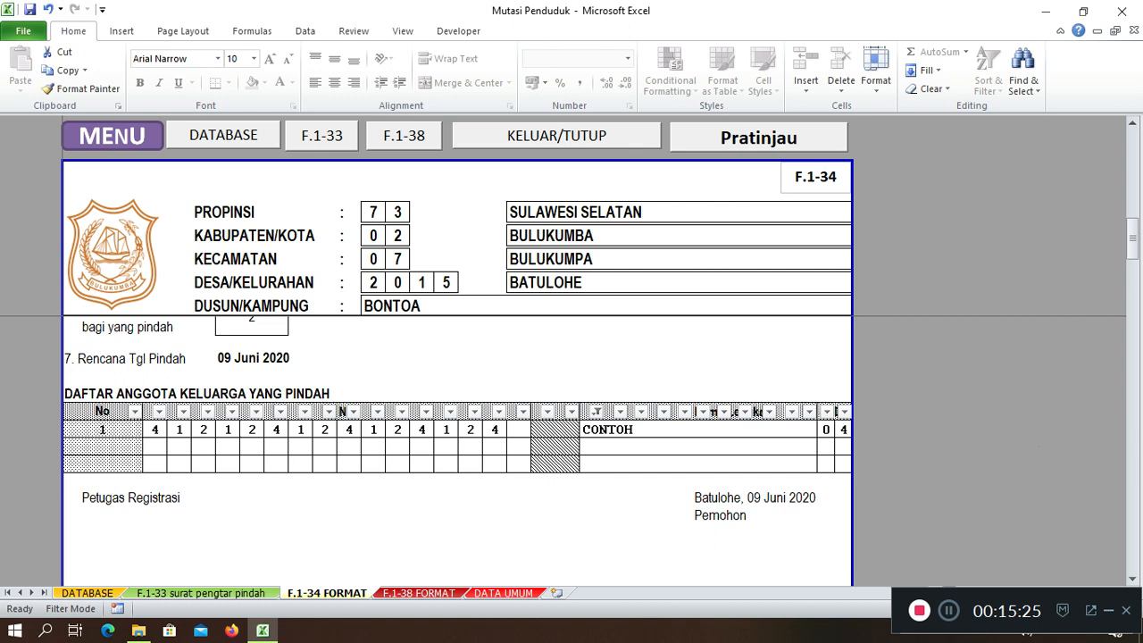
scroll(457, 451, up, 10)
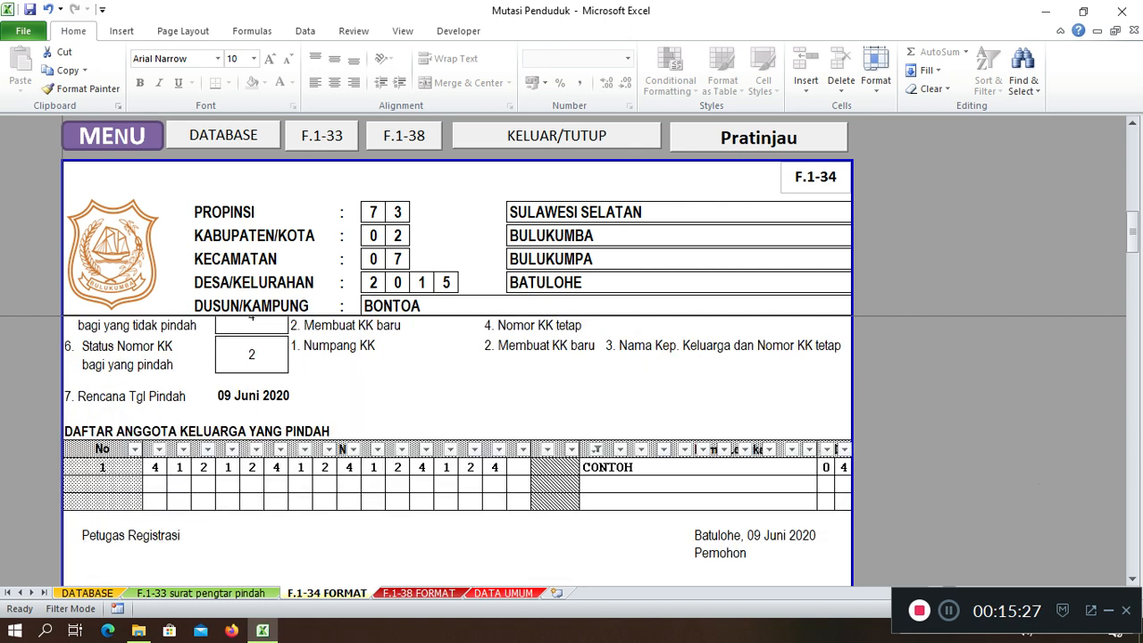
scroll(458, 451, up, 2)
scroll(457, 451, down, 6)
scroll(458, 451, down, 4)
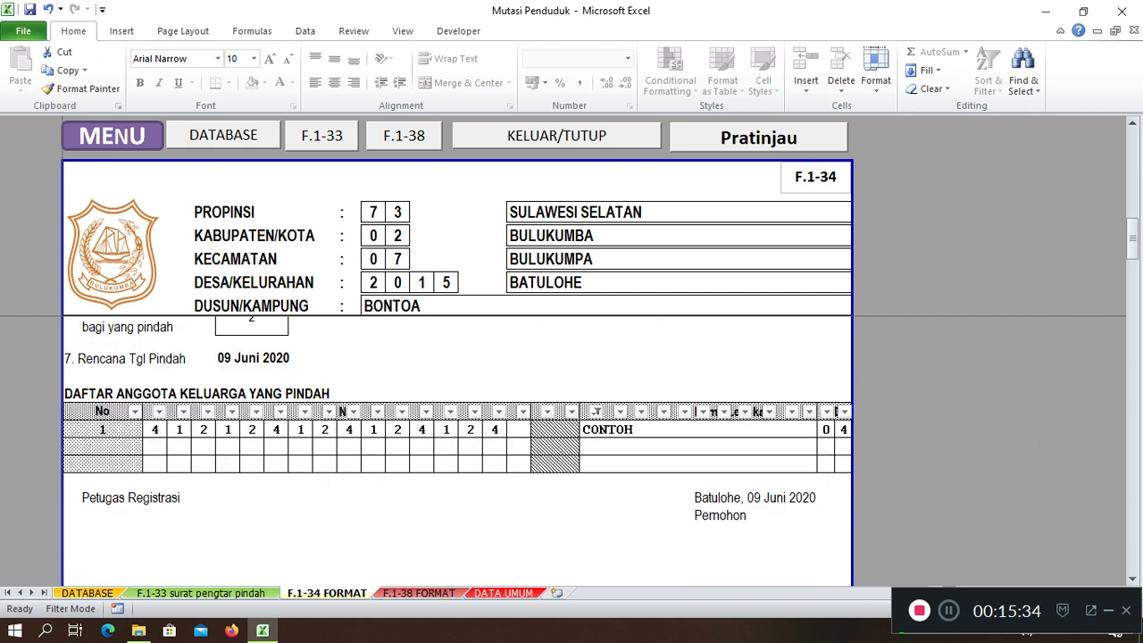
key(ctrl+Page_Down)
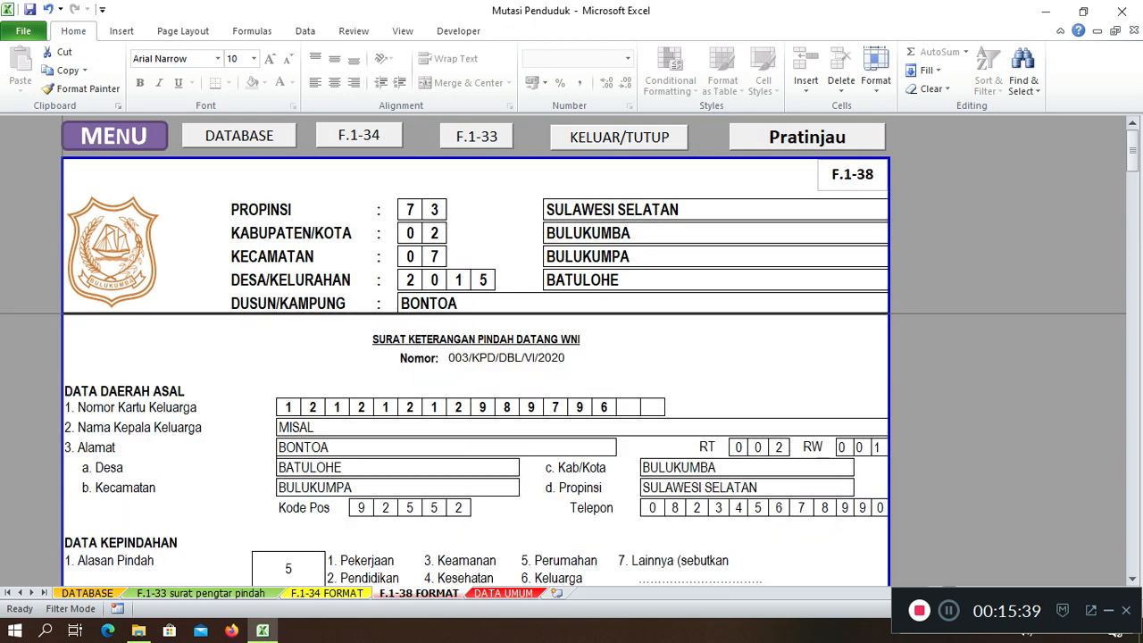
scroll(476, 446, down, 3)
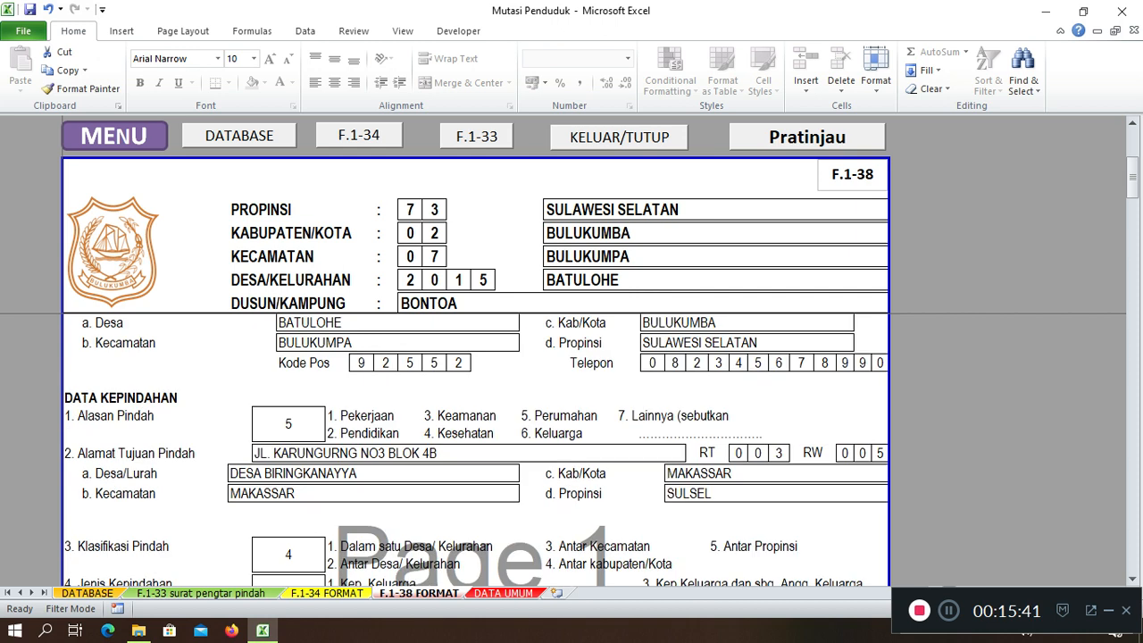
scroll(471, 320, down, 6)
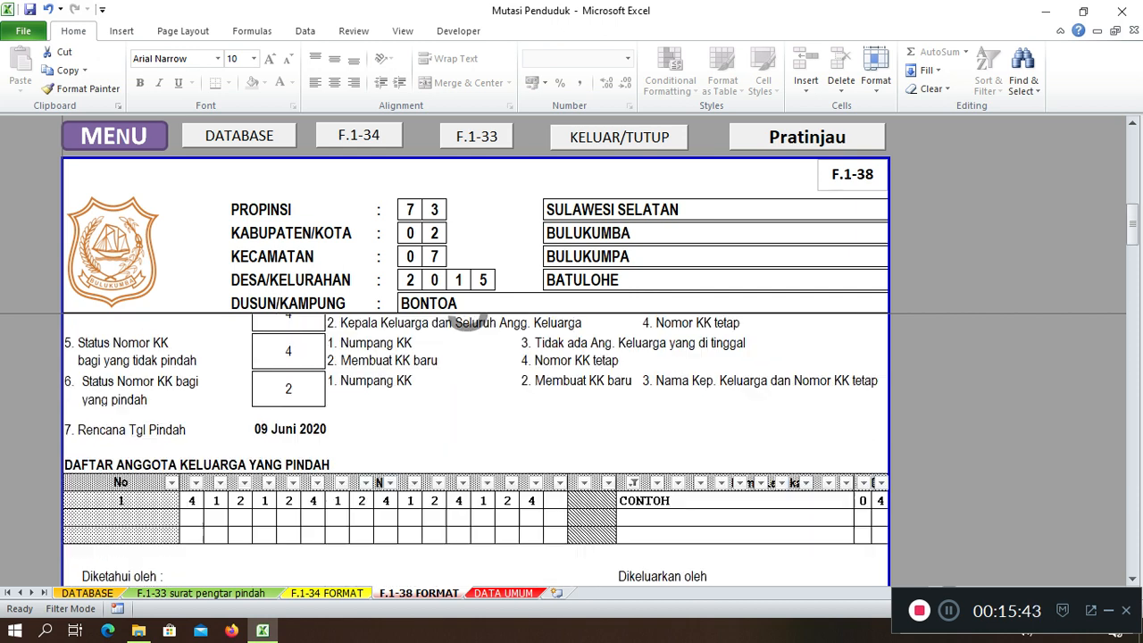
scroll(469, 322, down, 4)
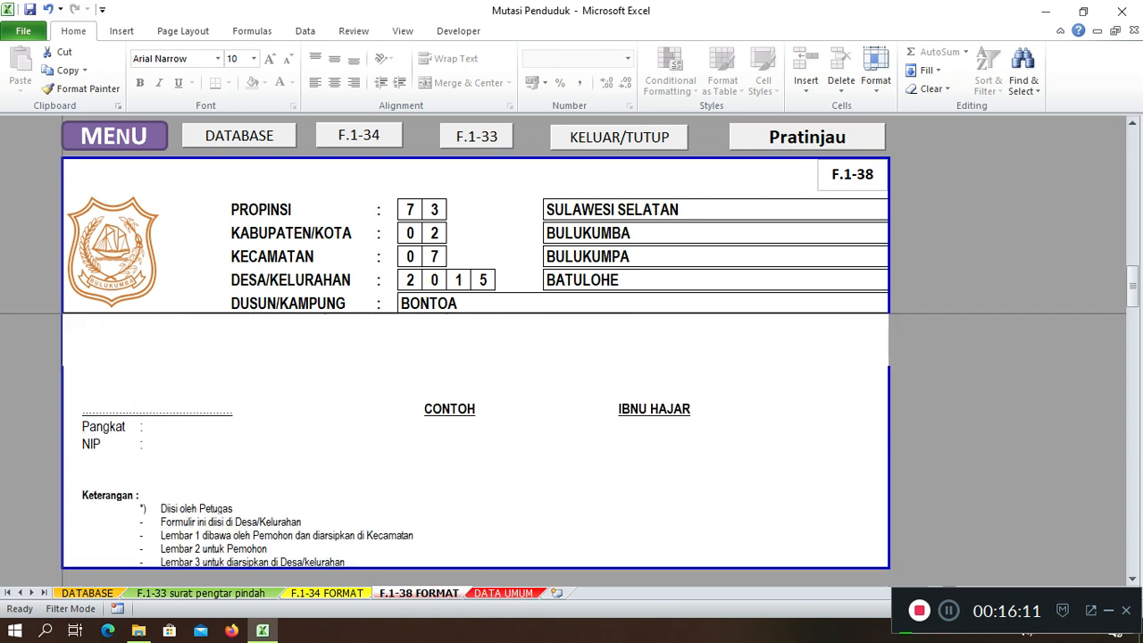
scroll(474, 447, up, 10)
scroll(473, 447, up, 1)
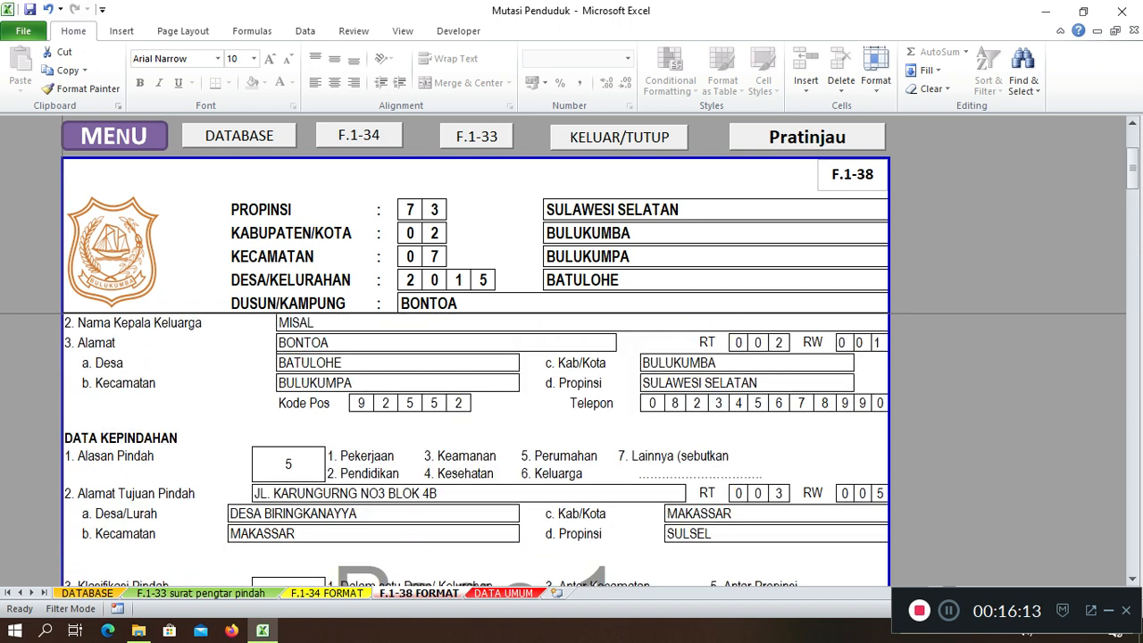